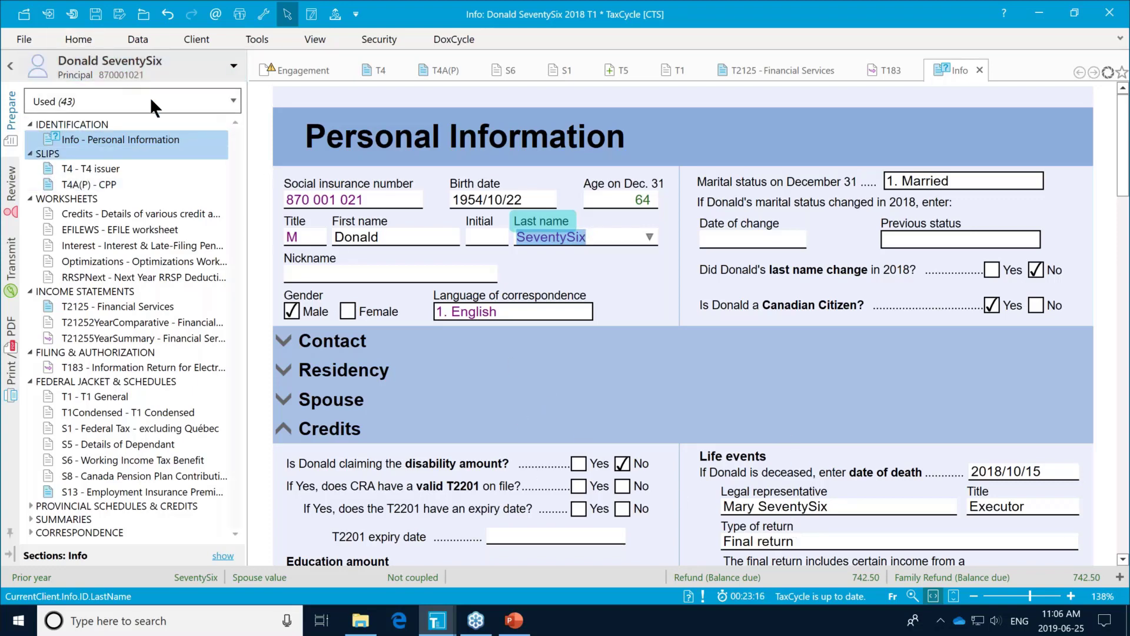
# Step: Create the estate's 2018 T3 return (2018/10/16 to 2019/10/15) from the Data ribbon
pyautogui.click(136, 40)
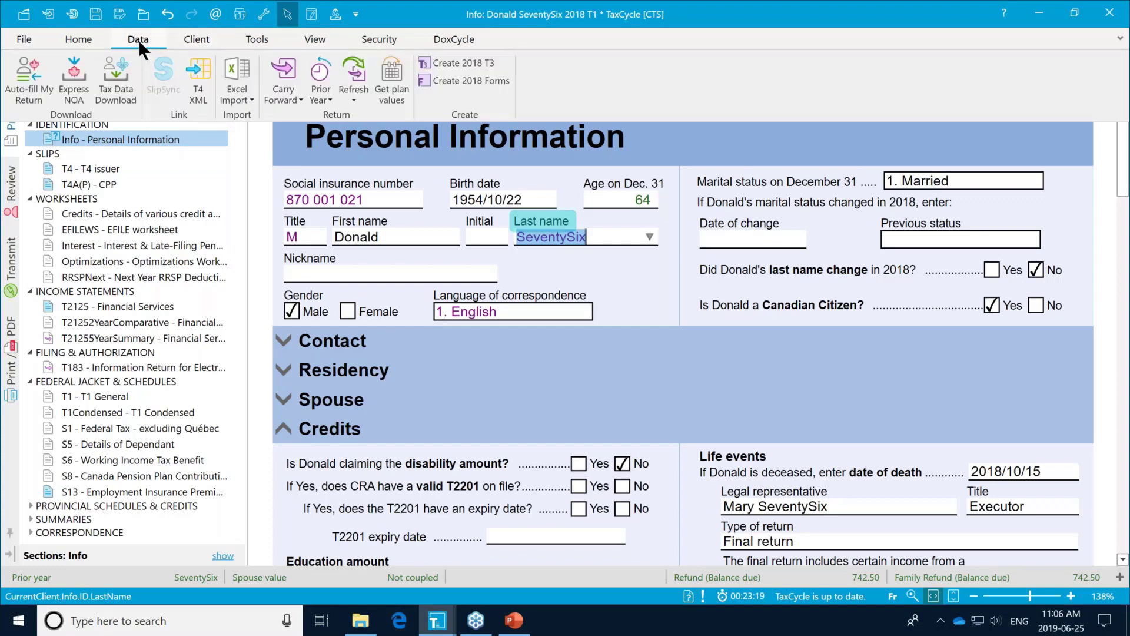
pyautogui.click(471, 62)
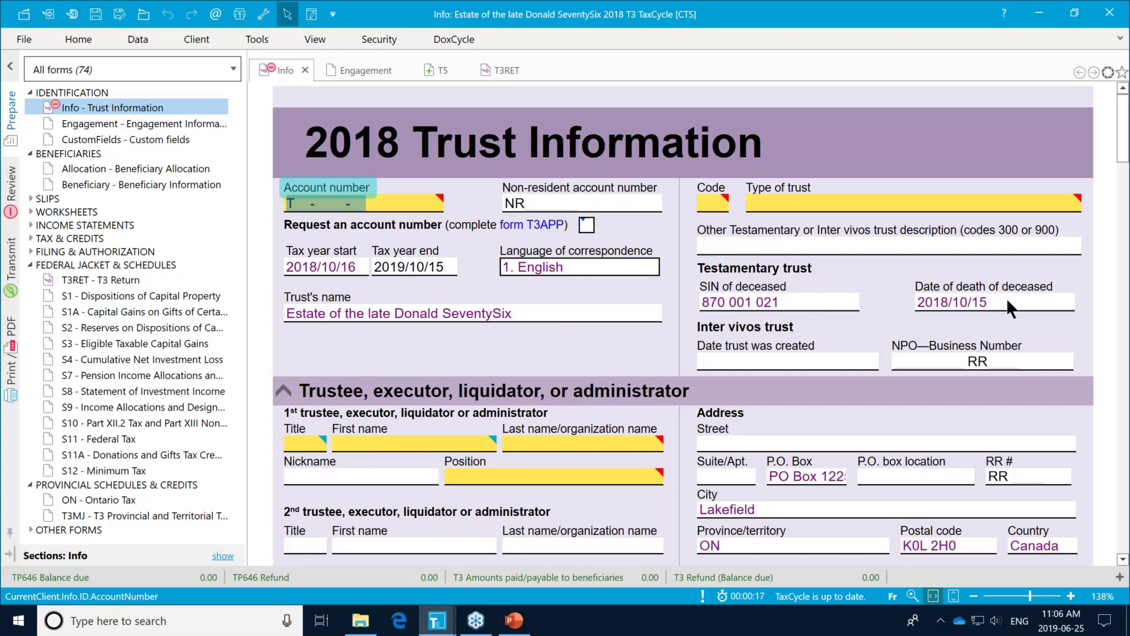
# Step: Enter the trustee's first and last names with position Trustee, and request a trust account number
pyautogui.click(450, 437)
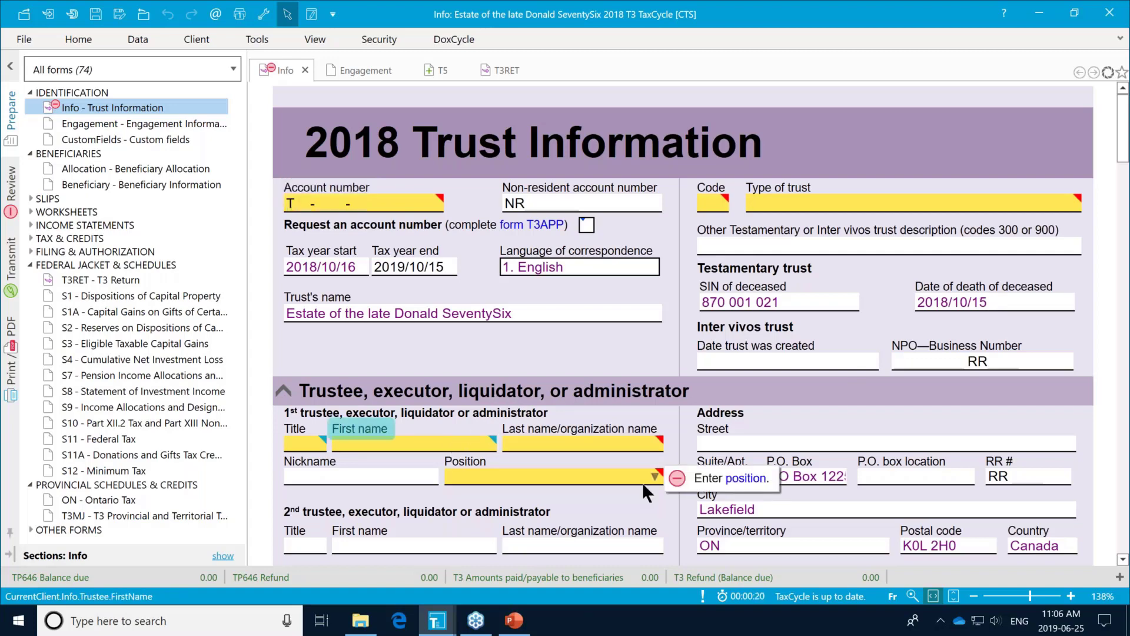
pyautogui.write('Mary')
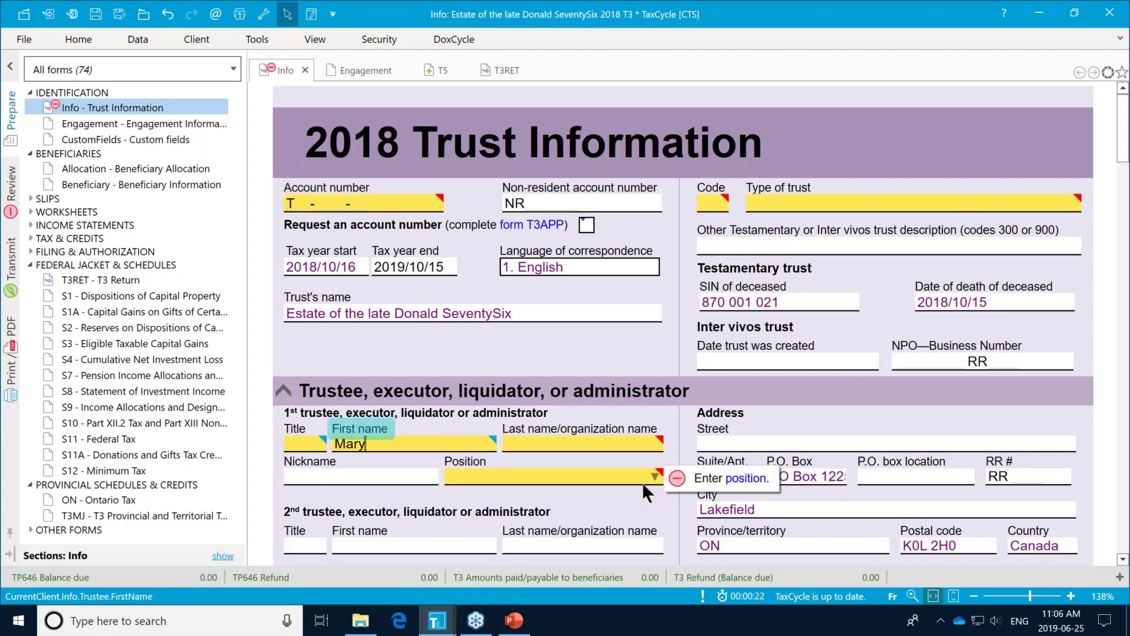
pyautogui.press('Tab')
pyautogui.write('Sev')
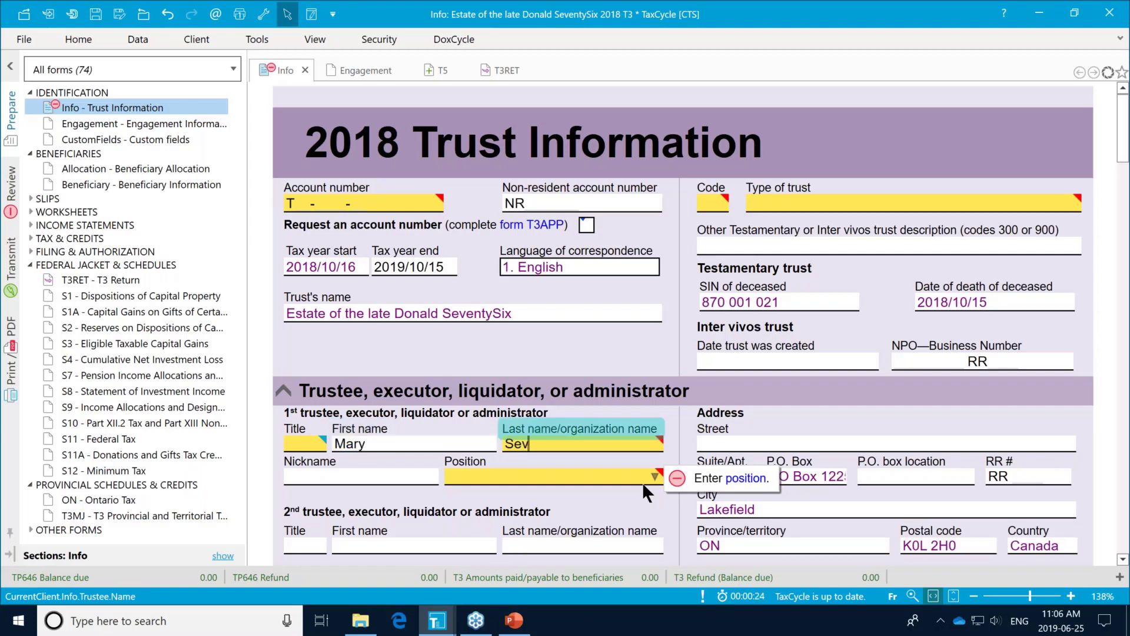
pyautogui.write('tySix')
pyautogui.click(574, 476)
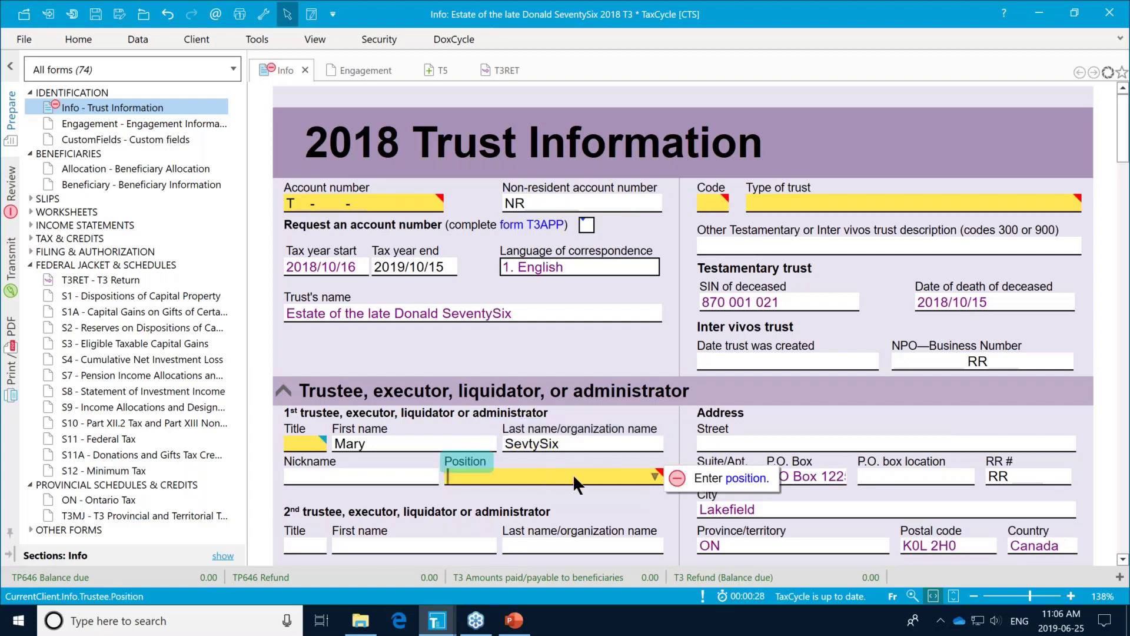
pyautogui.write('Trustee')
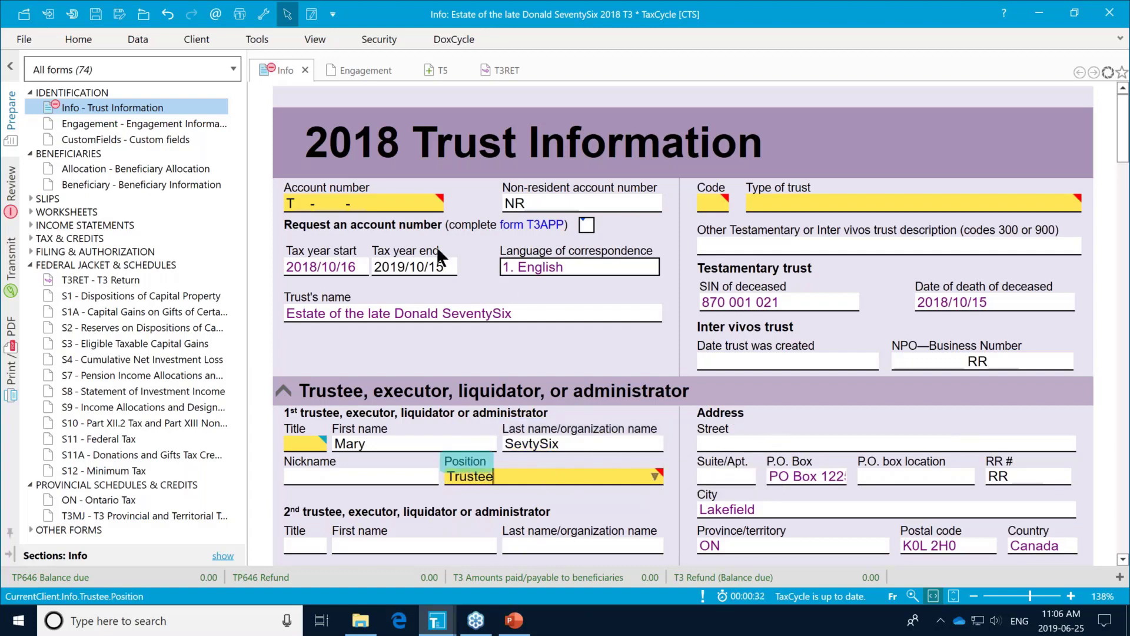
pyautogui.click(388, 199)
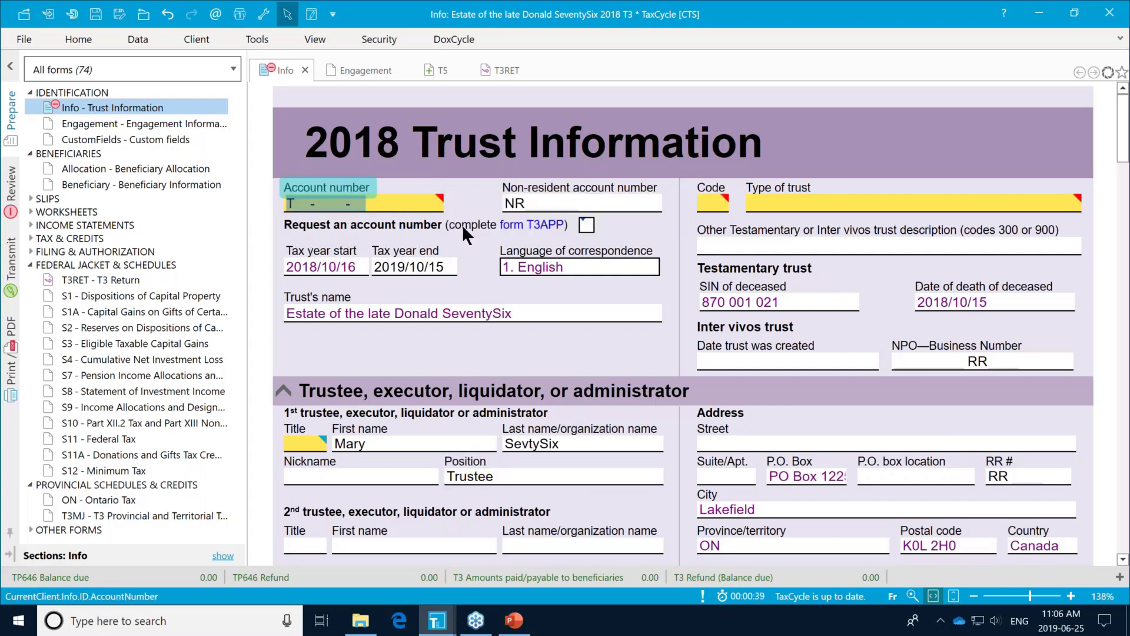
pyautogui.click(584, 226)
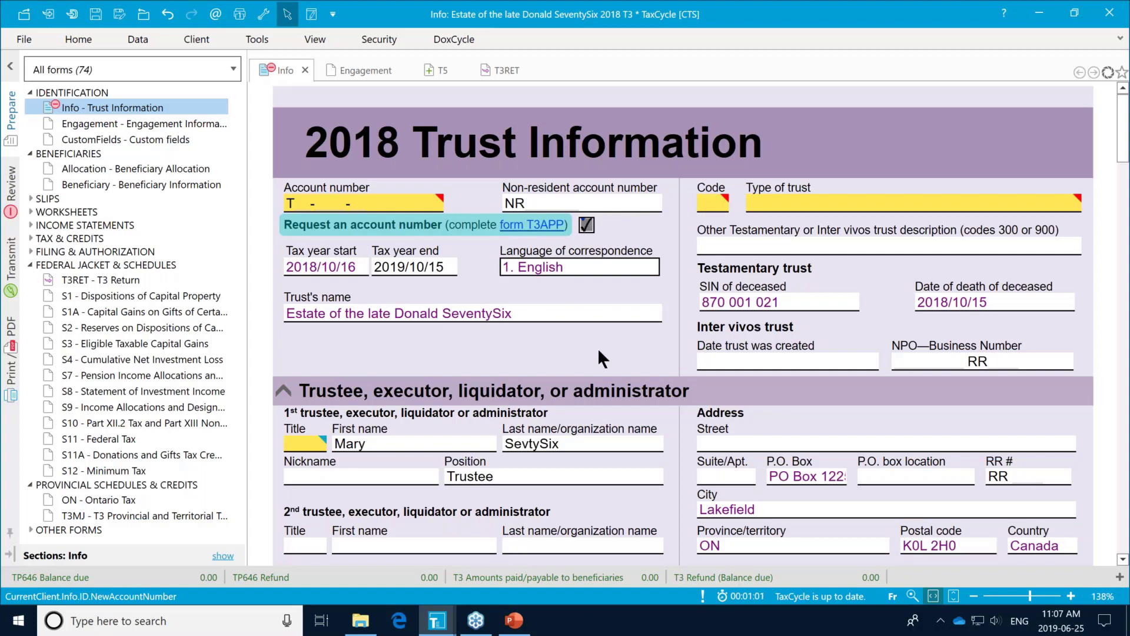
# Step: Set the trustee's title to Mr and fill in the trustee's e-mail address and contact phone number
pyautogui.scroll(-2, 589, 346)
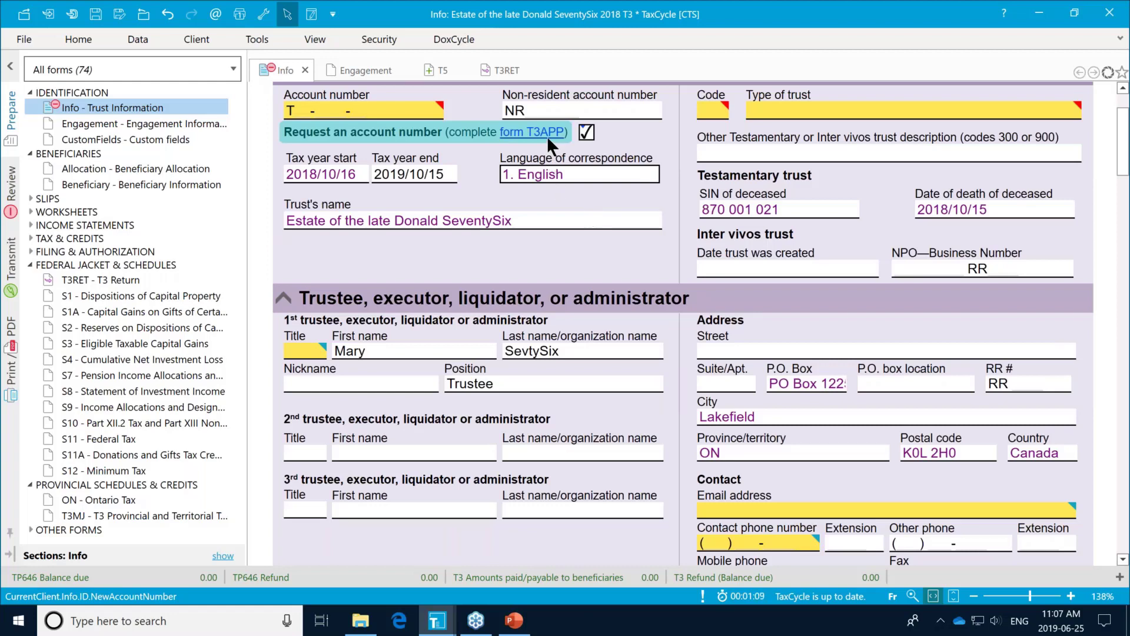
pyautogui.click(318, 353)
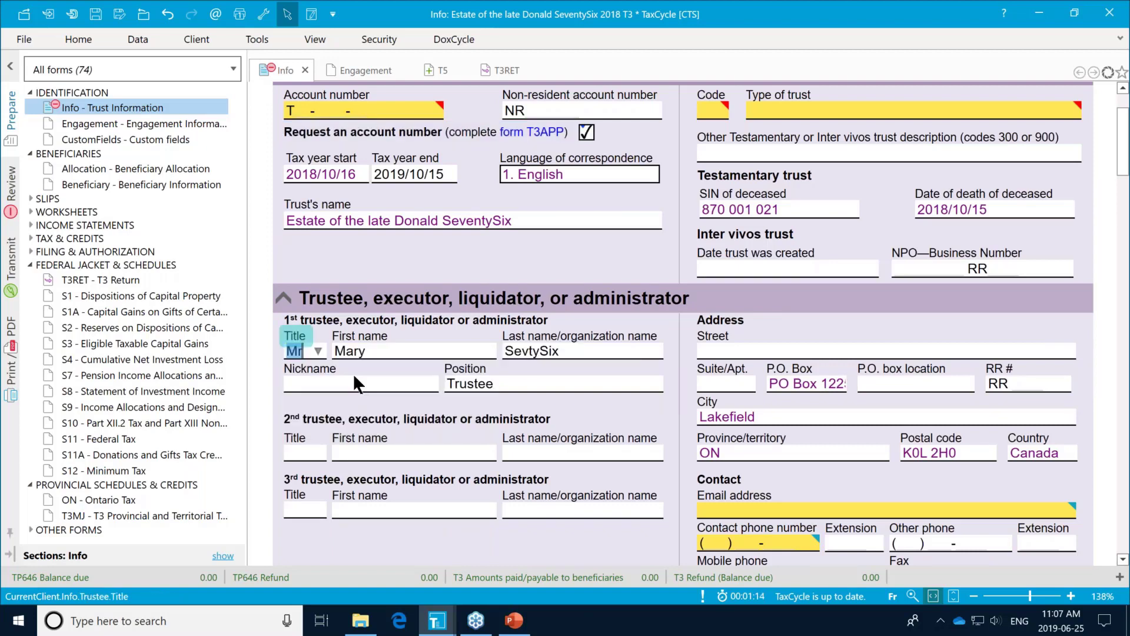
pyautogui.scroll(-2, 779, 496)
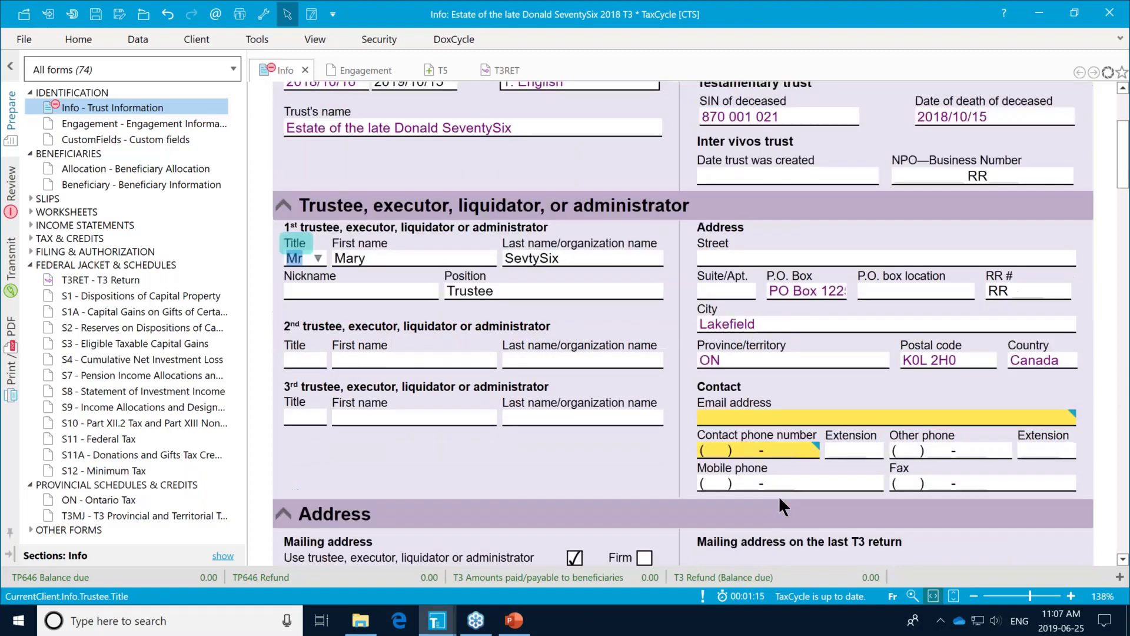
pyautogui.click(788, 413)
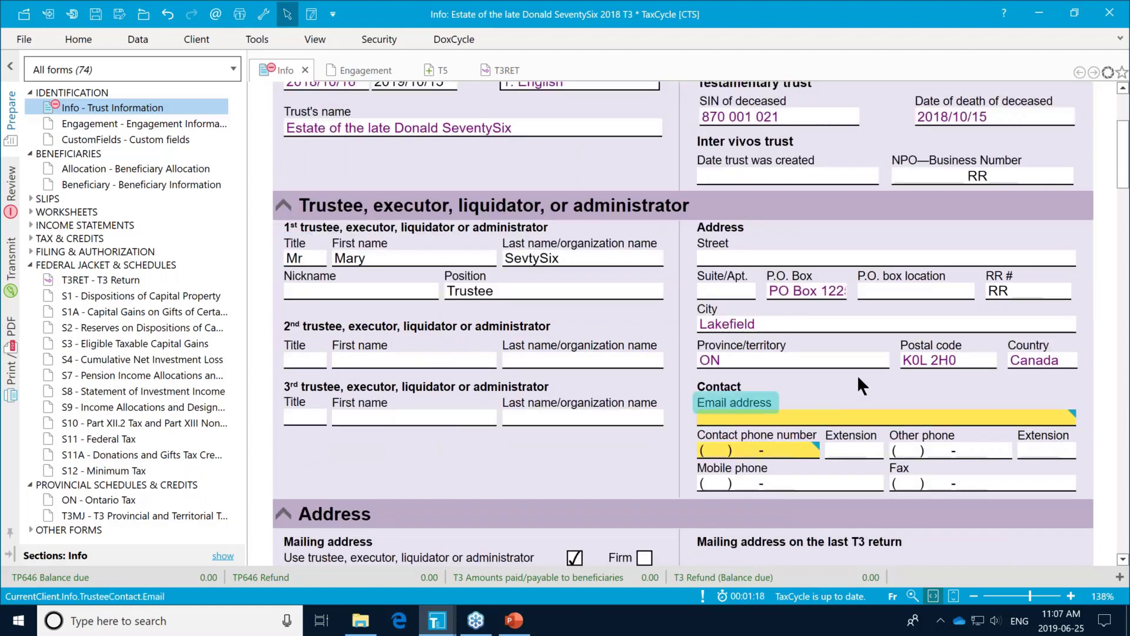
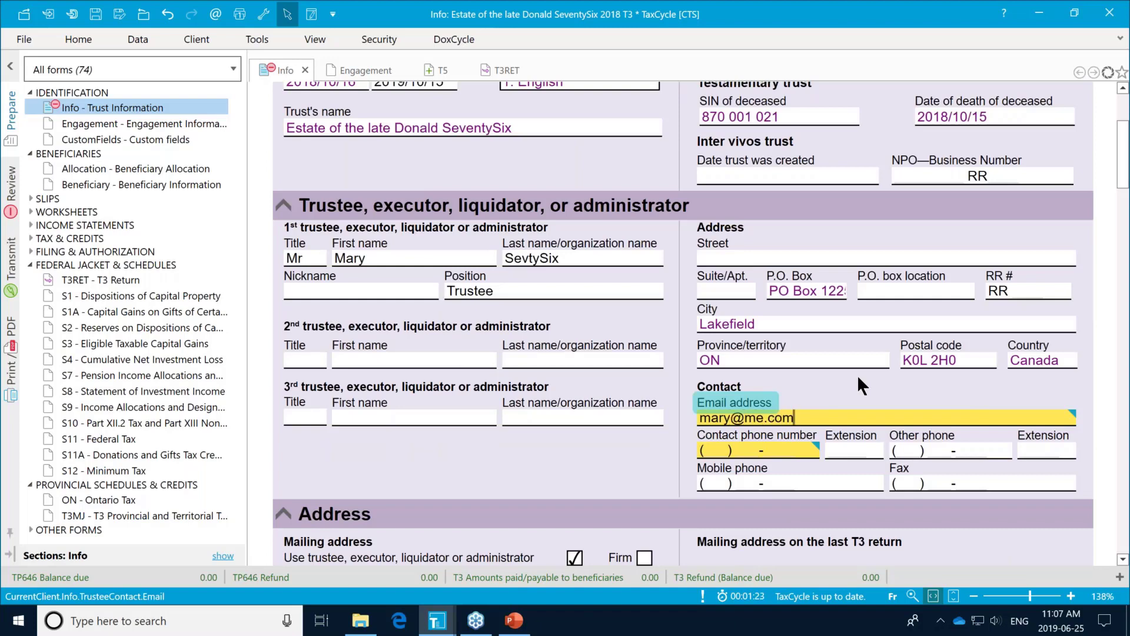
pyautogui.press('Tab')
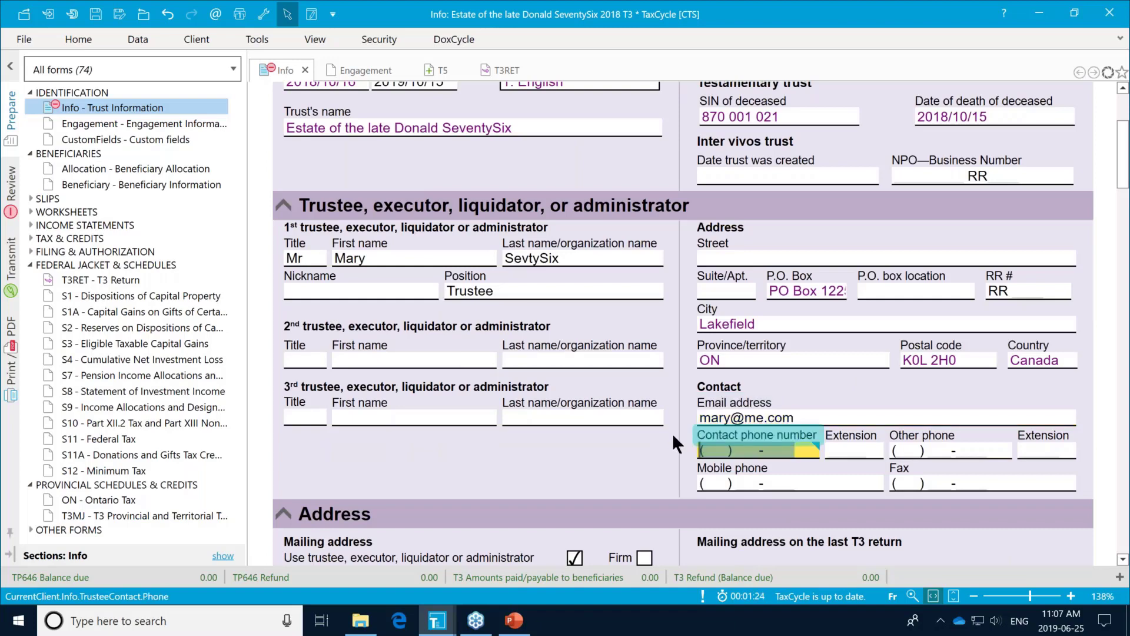
pyautogui.write('403) ')
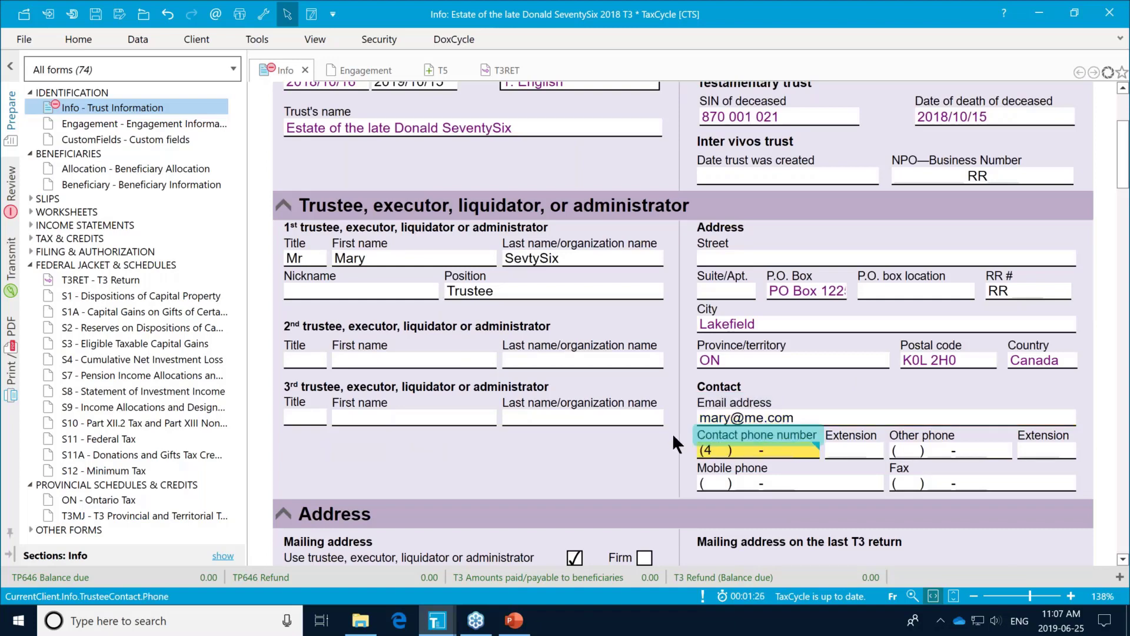
pyautogui.write('555-6976')
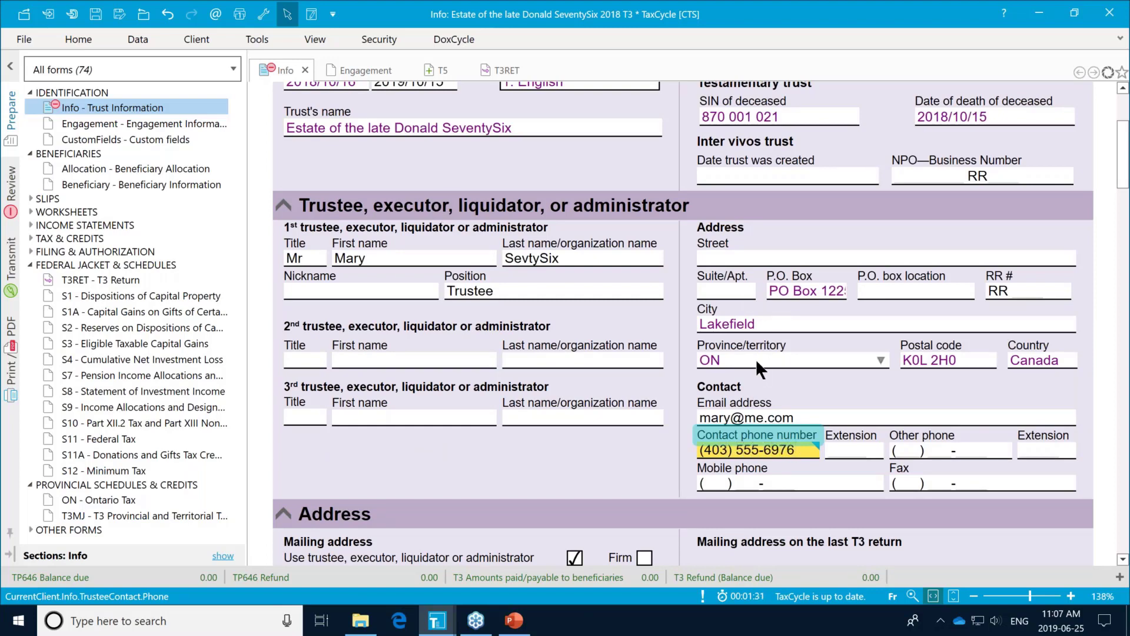
pyautogui.click(779, 355)
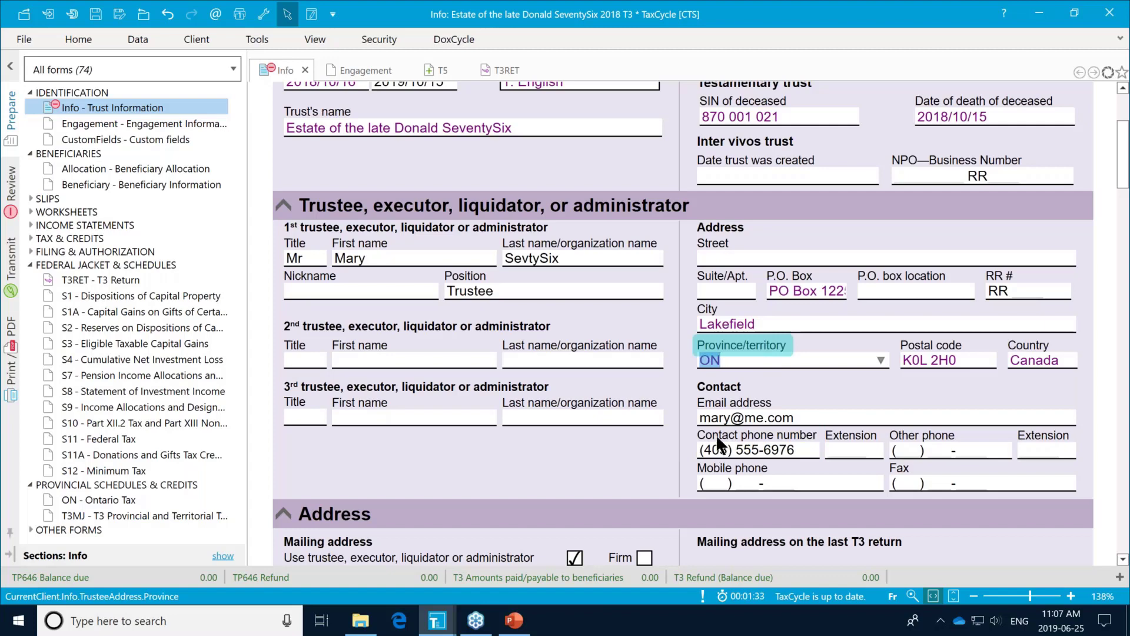
pyautogui.scroll(-1, 688, 432)
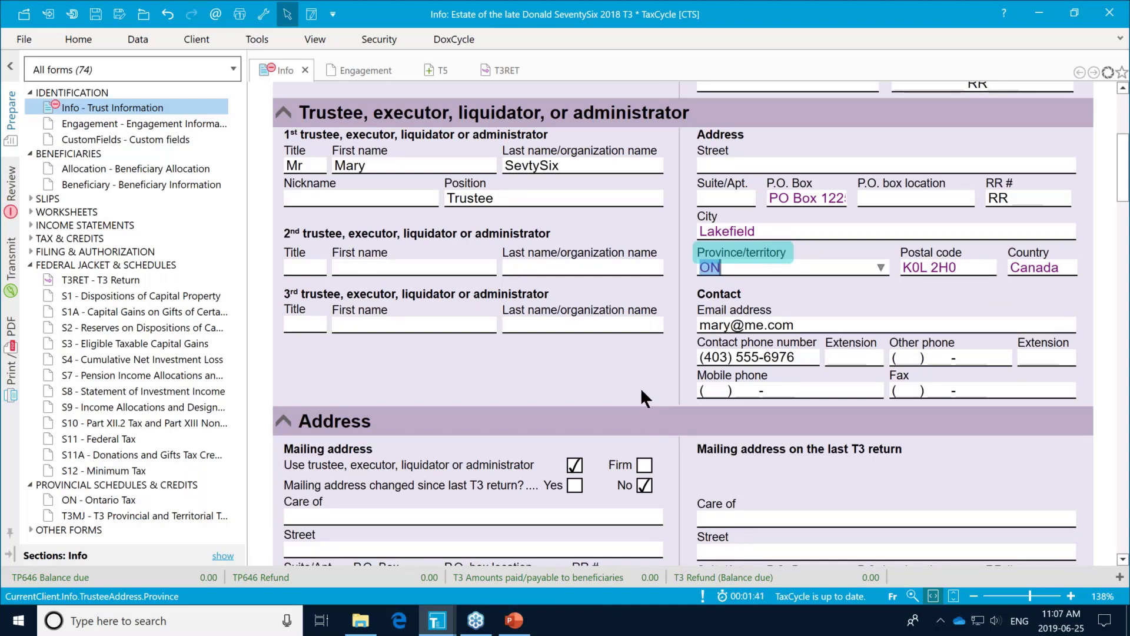
# Step: Answer Yes to the foreign property question in the Filing section
pyautogui.scroll(-1, 641, 391)
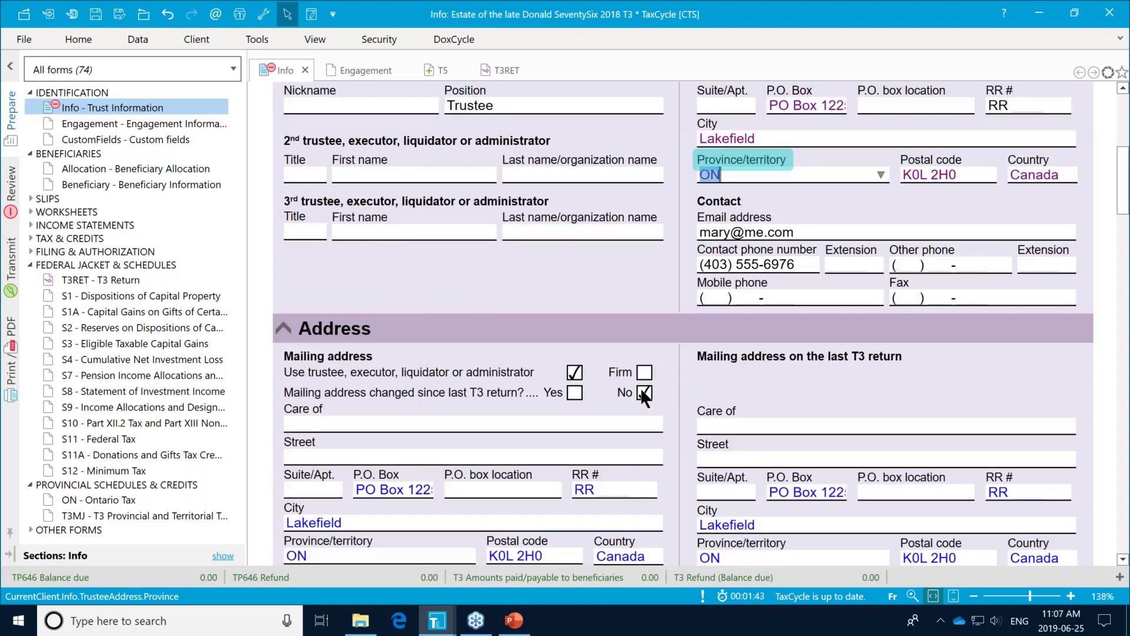
pyautogui.scroll(-2, 641, 391)
pyautogui.scroll(-3, 641, 391)
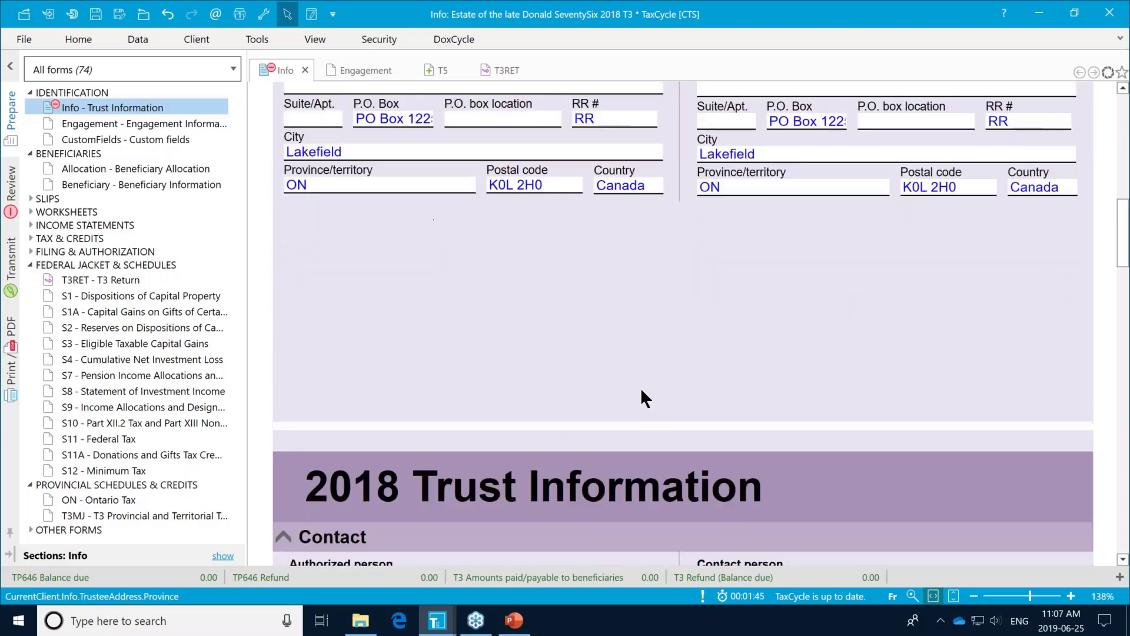
pyautogui.scroll(-1, 642, 393)
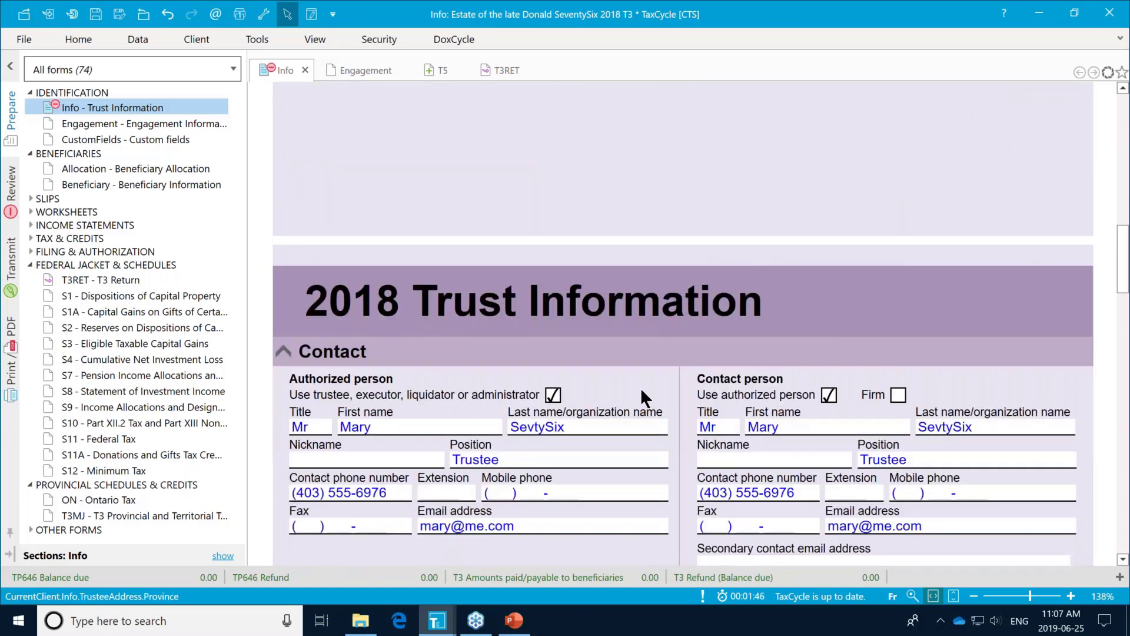
pyautogui.scroll(-1, 644, 397)
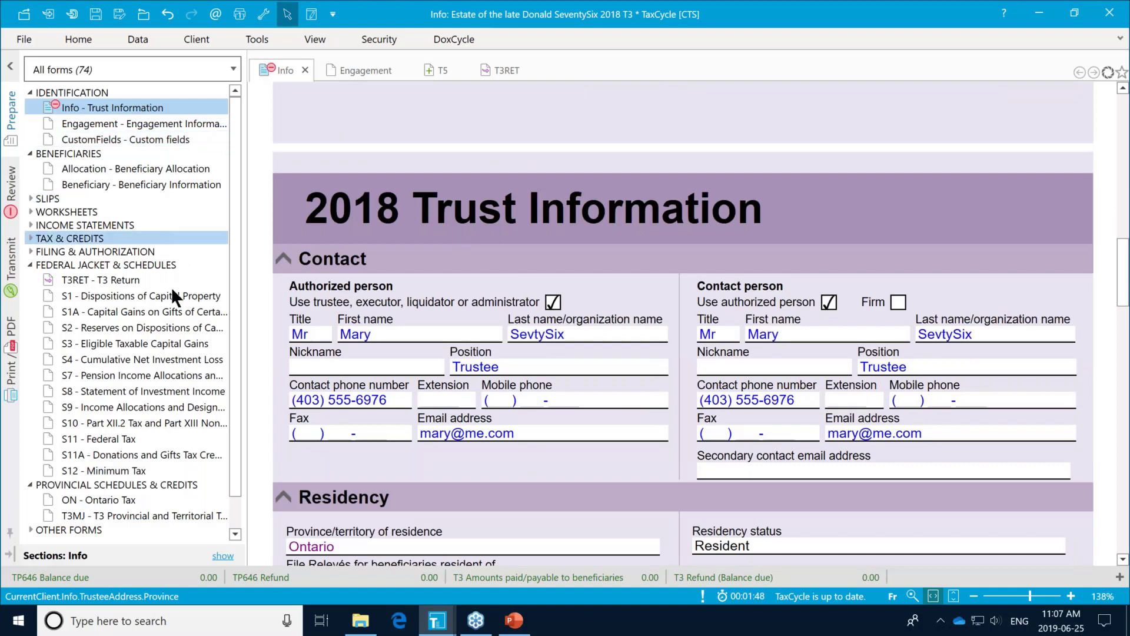
pyautogui.scroll(-1, 638, 381)
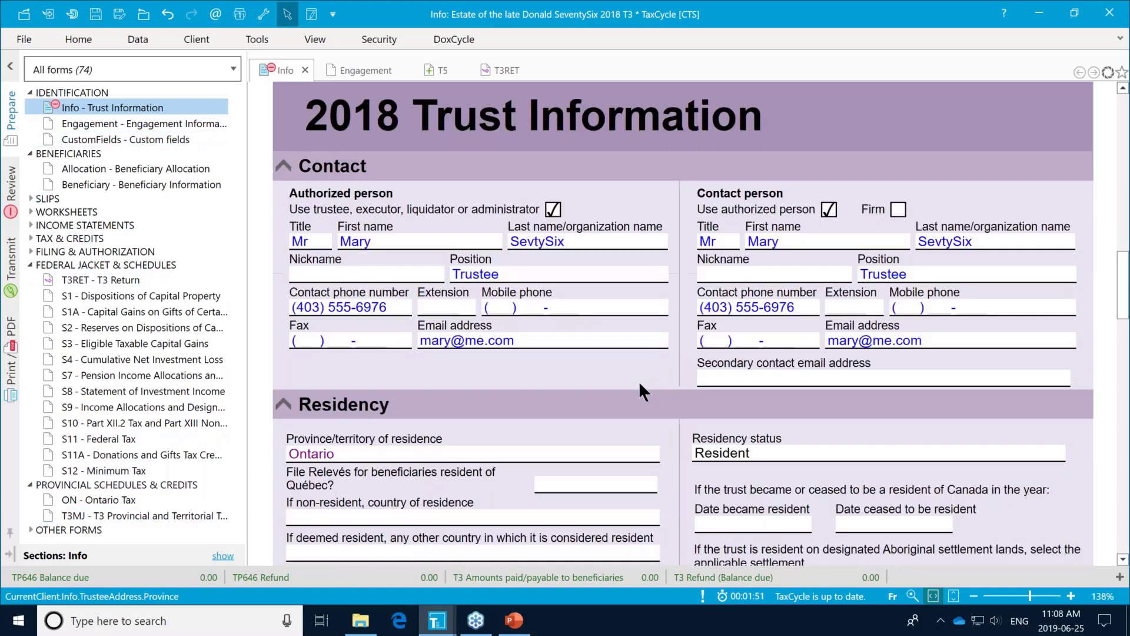
pyautogui.scroll(-1, 638, 389)
pyautogui.scroll(-1, 638, 388)
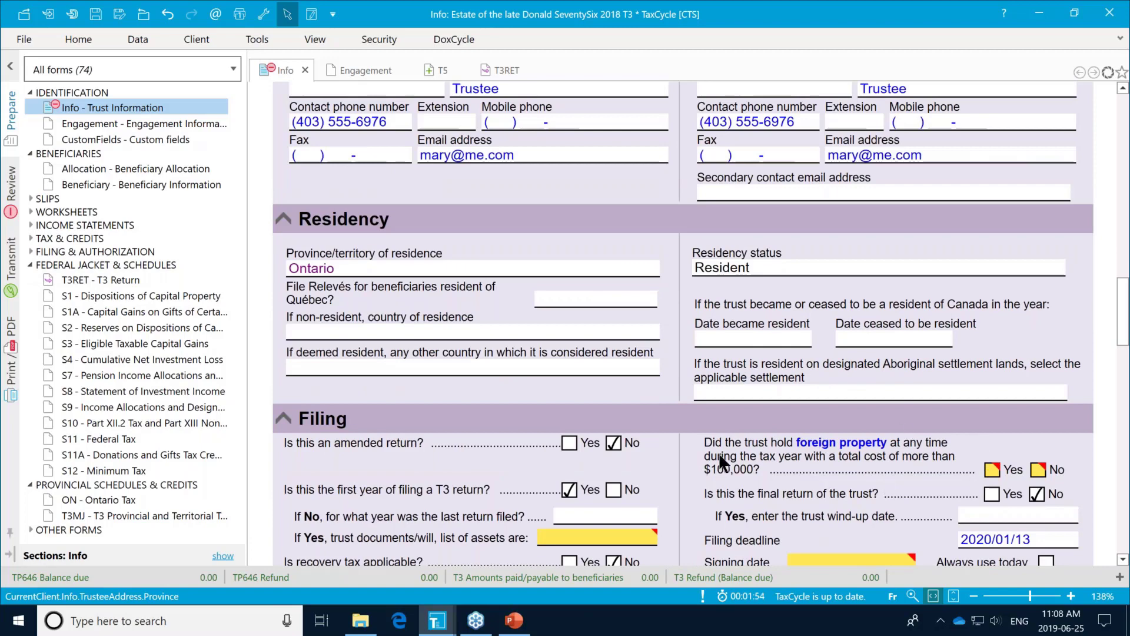
pyautogui.click(995, 472)
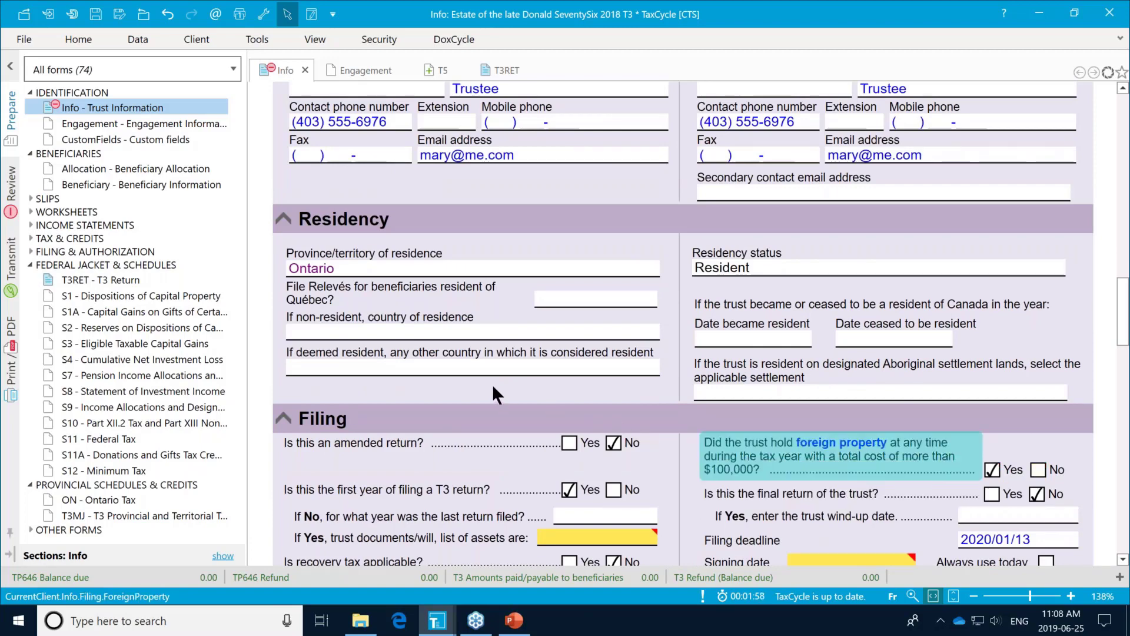
# Step: Record trust documents as filed with T3 APP and always use today's date (2019/06/25) for signing
pyautogui.scroll(-2, 492, 384)
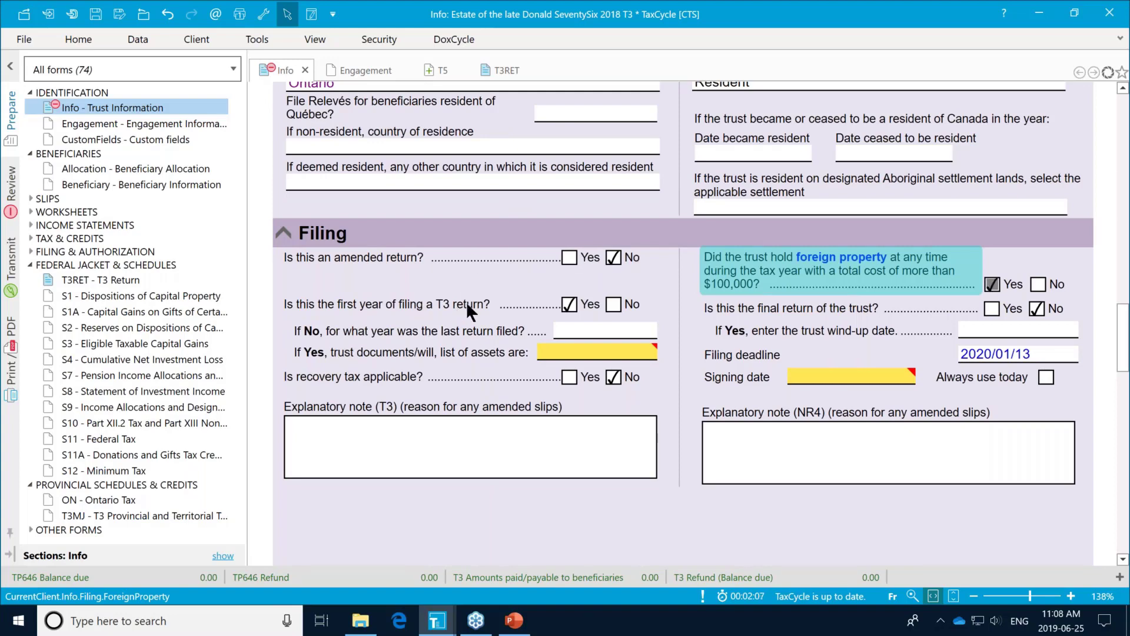
pyautogui.moveTo(654, 354)
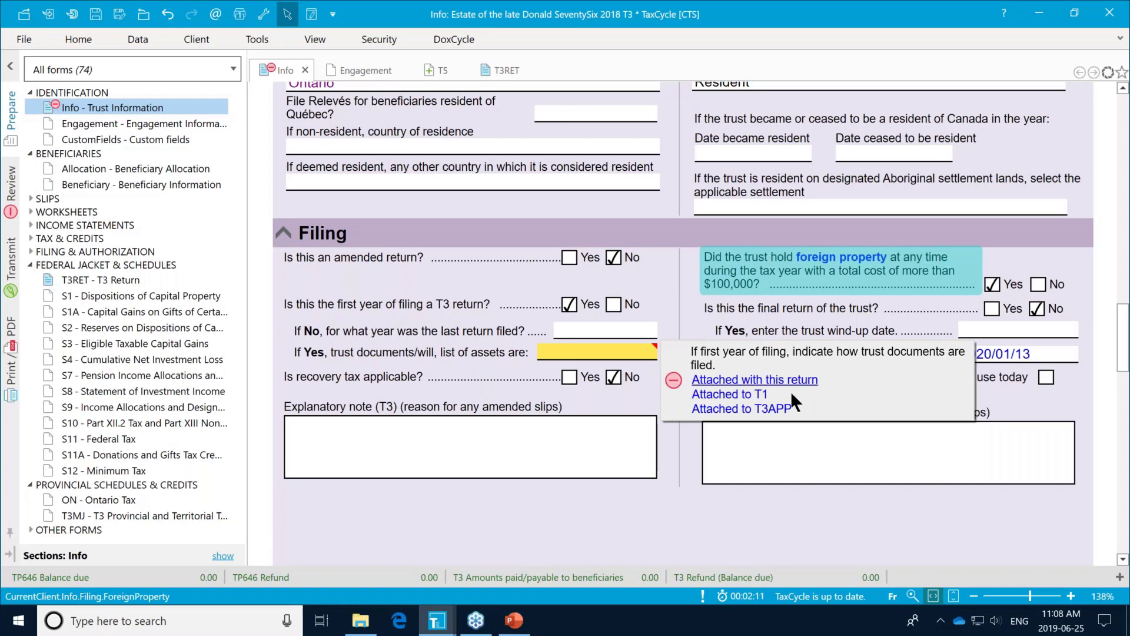
pyautogui.click(764, 408)
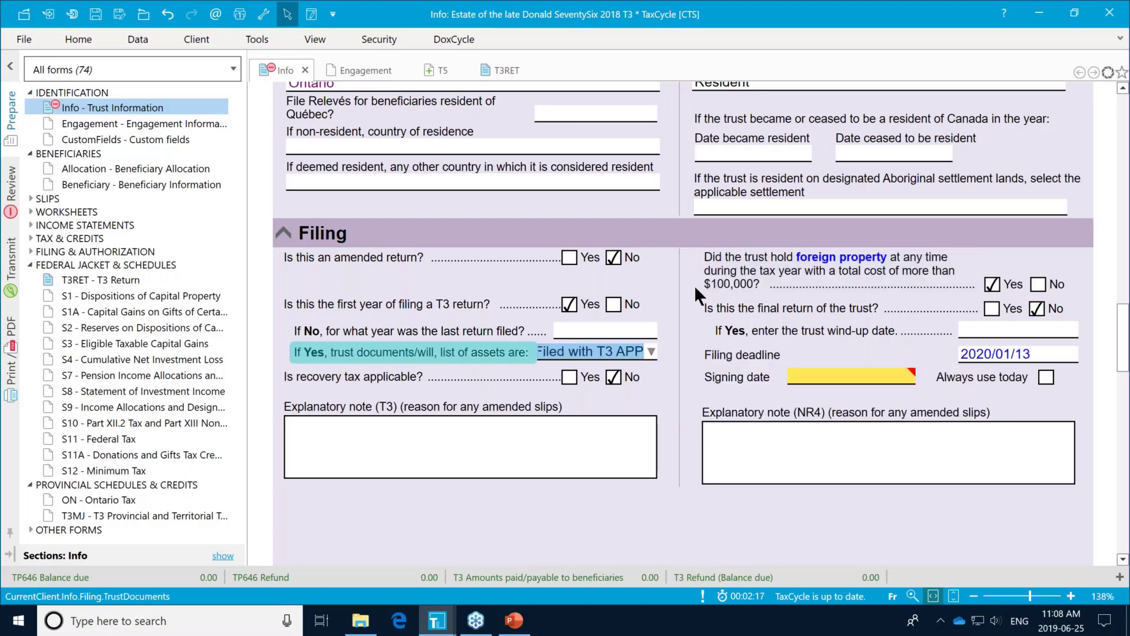
pyautogui.click(1045, 375)
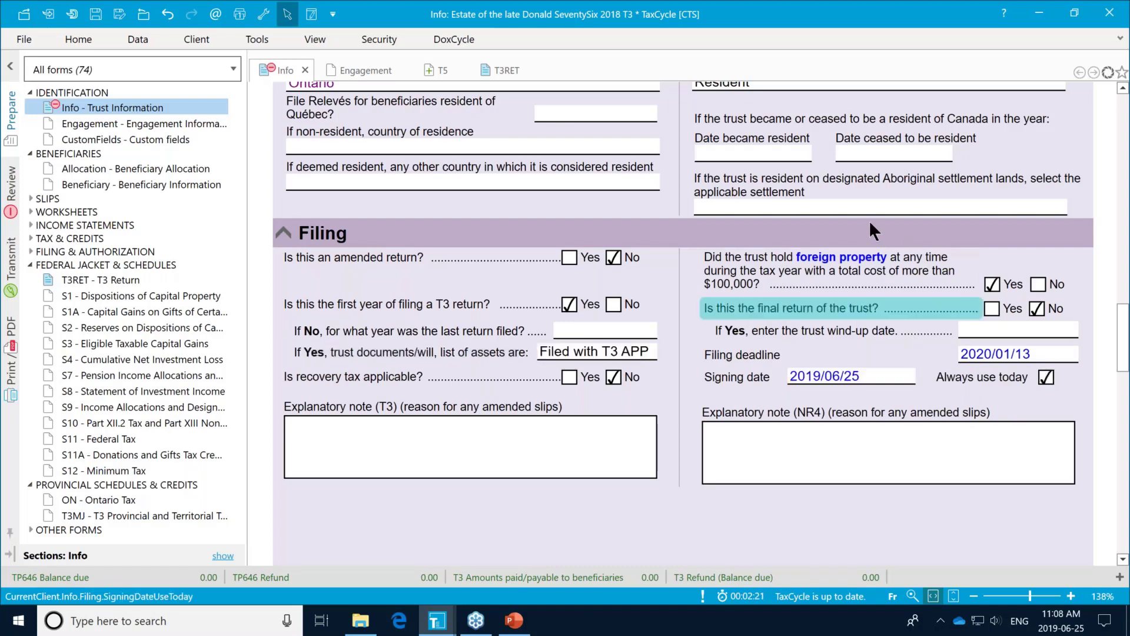
# Step: Set the T1013 consent type to Online access by a business on the Engagement Information form
pyautogui.click(80, 123)
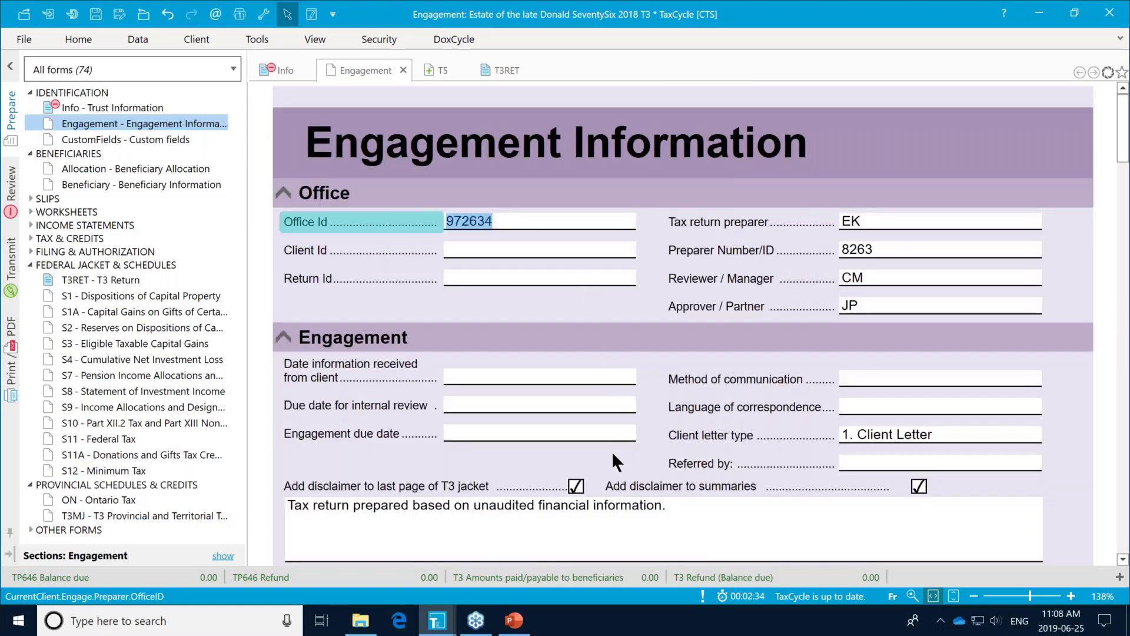
pyautogui.scroll(-2, 612, 451)
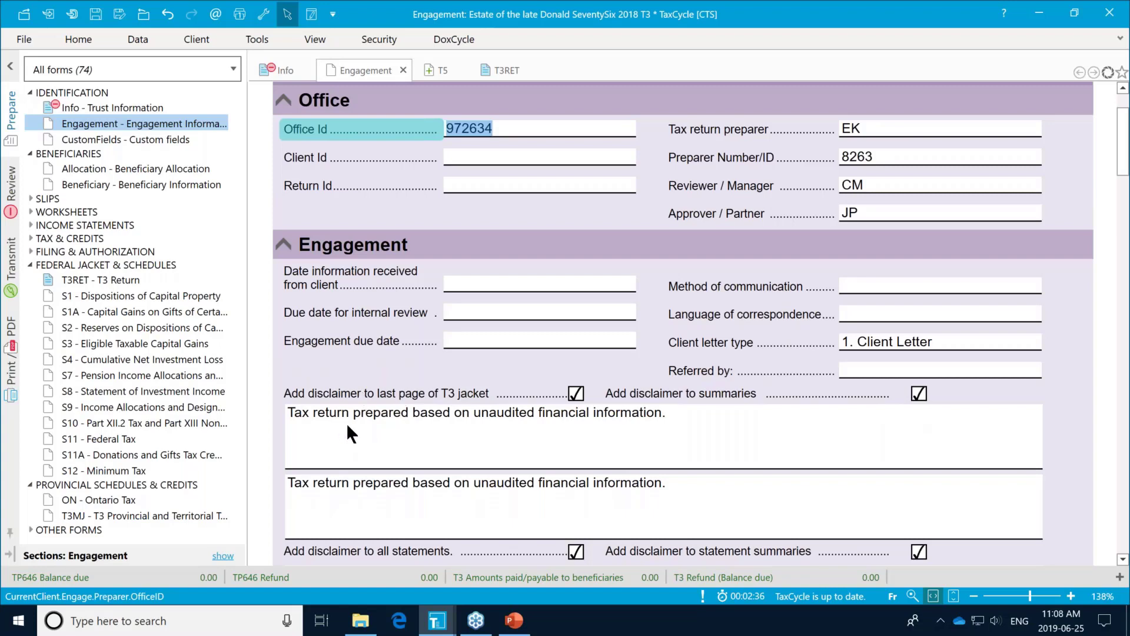
pyautogui.scroll(-2, 523, 422)
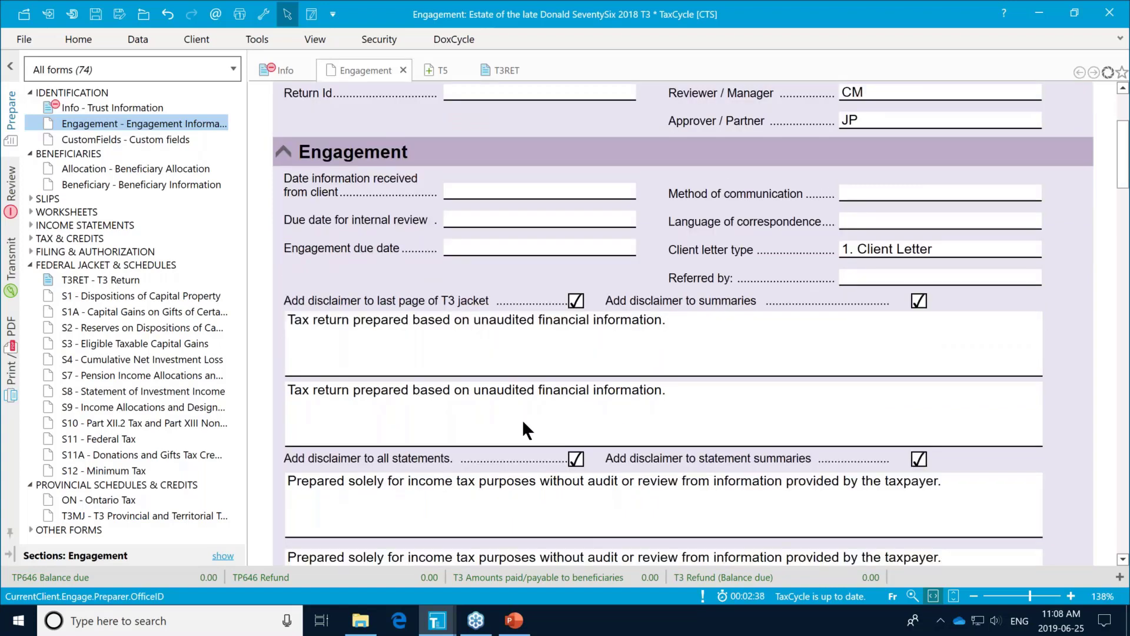
pyautogui.scroll(-2, 521, 419)
pyautogui.scroll(-4, 521, 419)
pyautogui.scroll(-2, 522, 419)
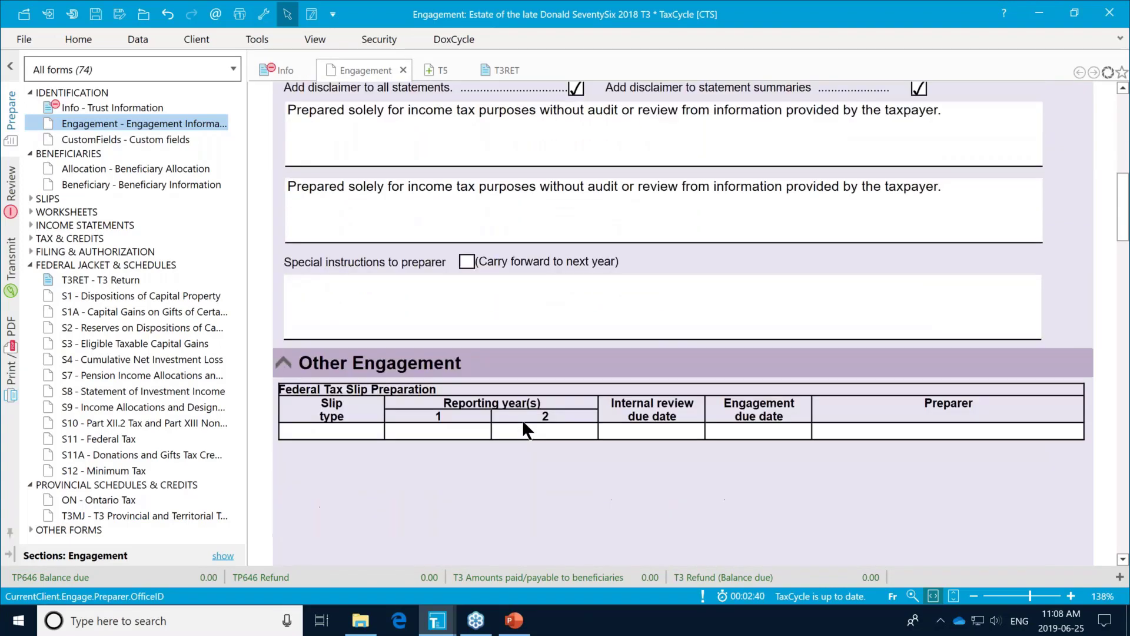
pyautogui.scroll(-2, 522, 419)
pyautogui.scroll(-2, 522, 419)
pyautogui.scroll(-6, 523, 423)
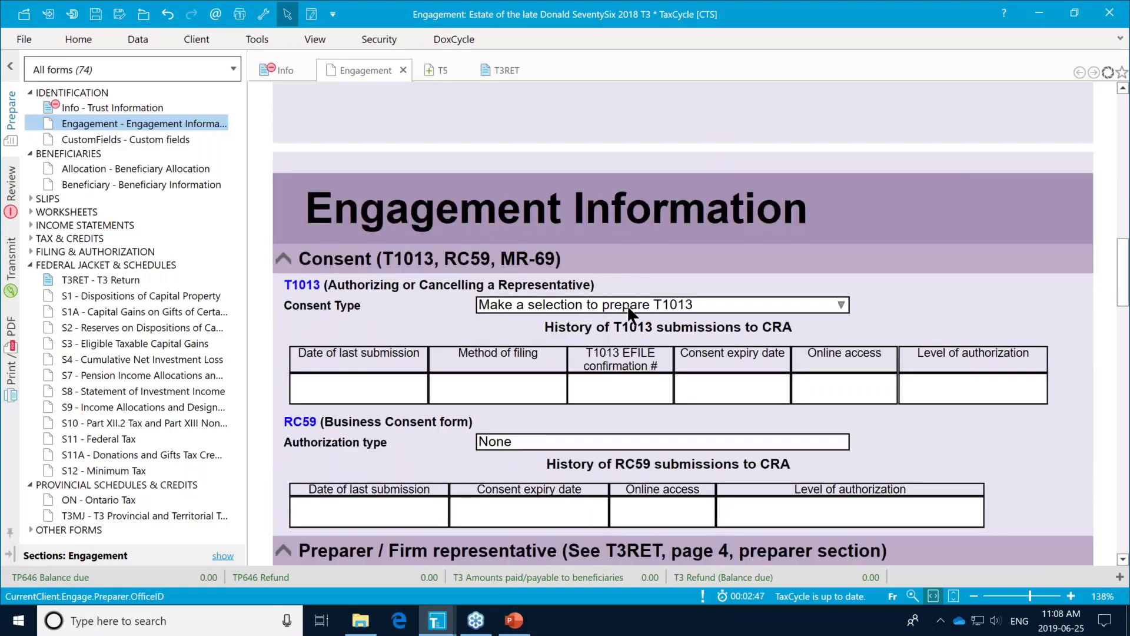
pyautogui.click(842, 305)
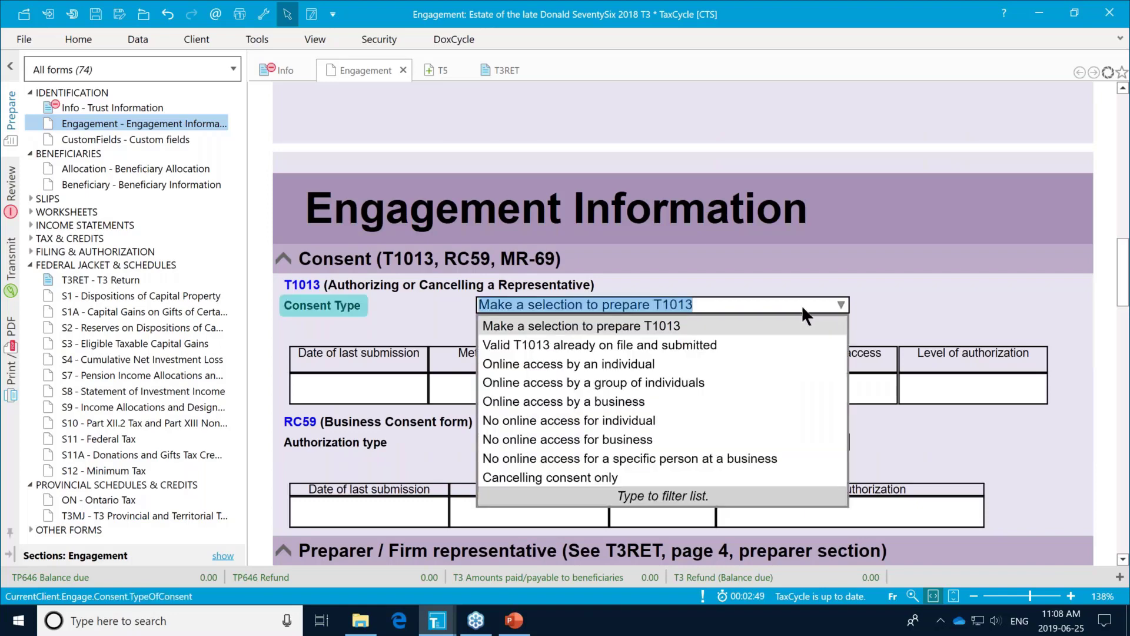
pyautogui.click(549, 403)
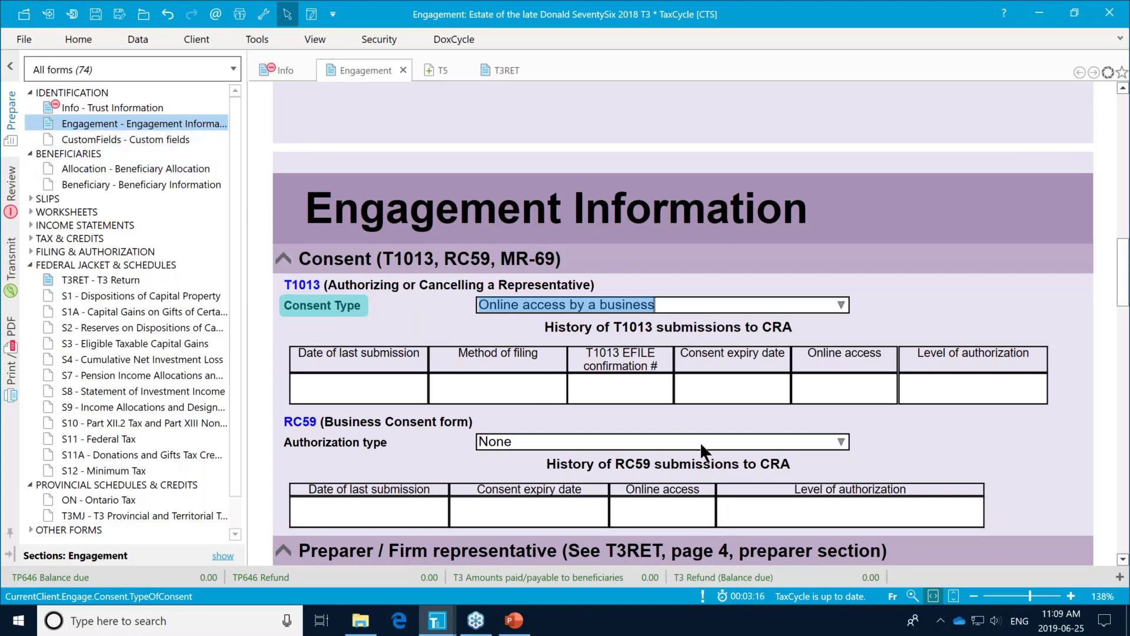
pyautogui.scroll(-2, 685, 420)
pyautogui.scroll(-3, 686, 418)
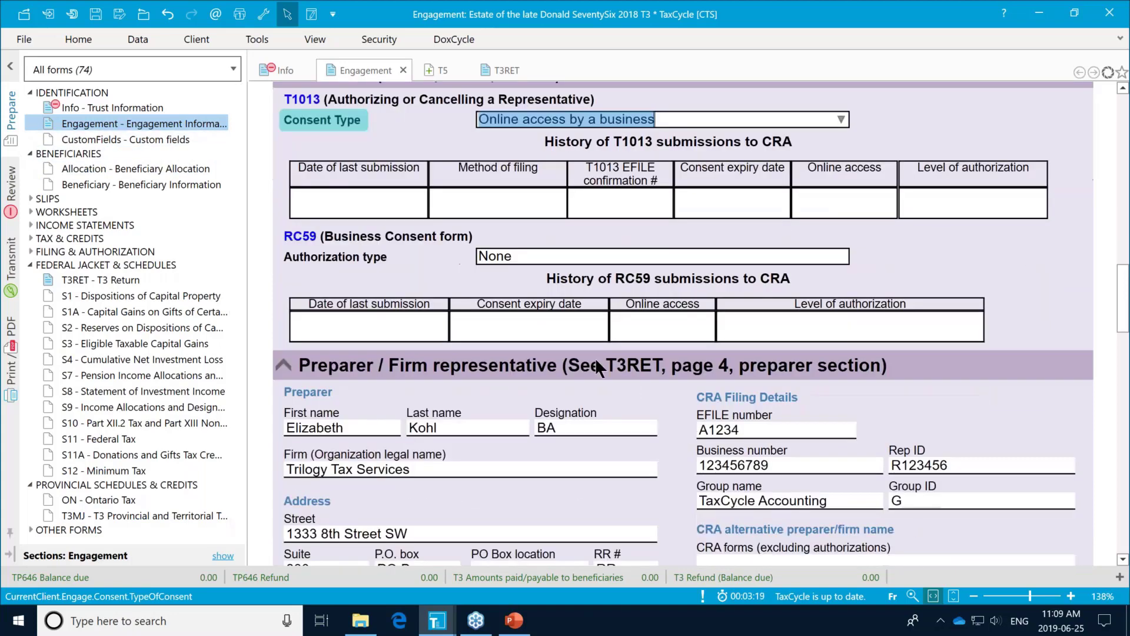
pyautogui.scroll(5, 596, 358)
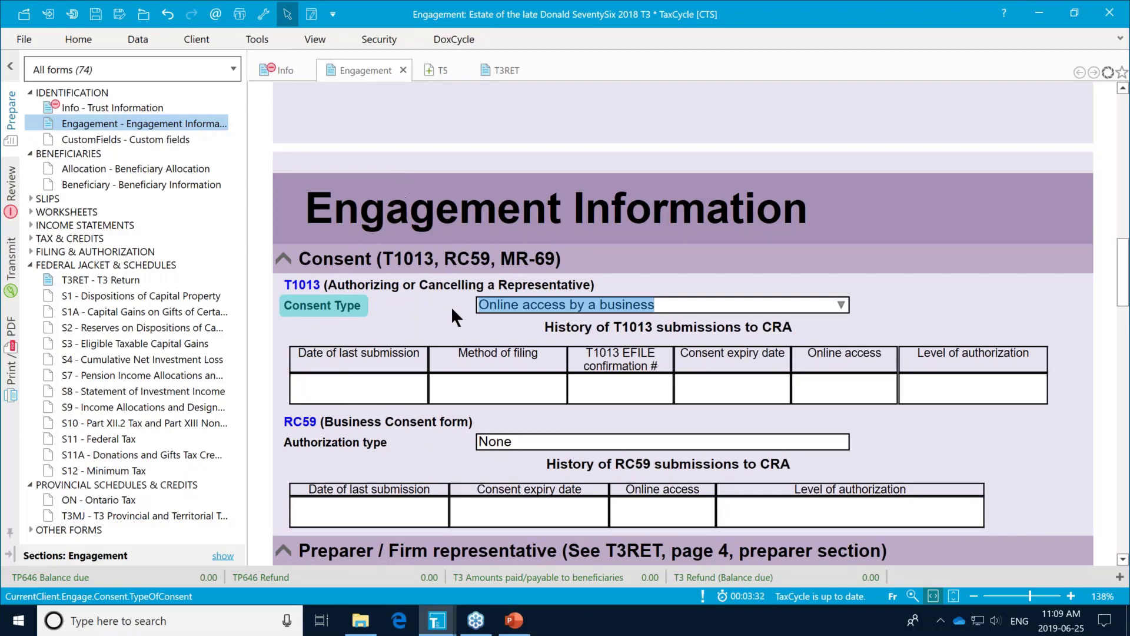
pyautogui.scroll(-2, 451, 306)
pyautogui.scroll(-15, 451, 306)
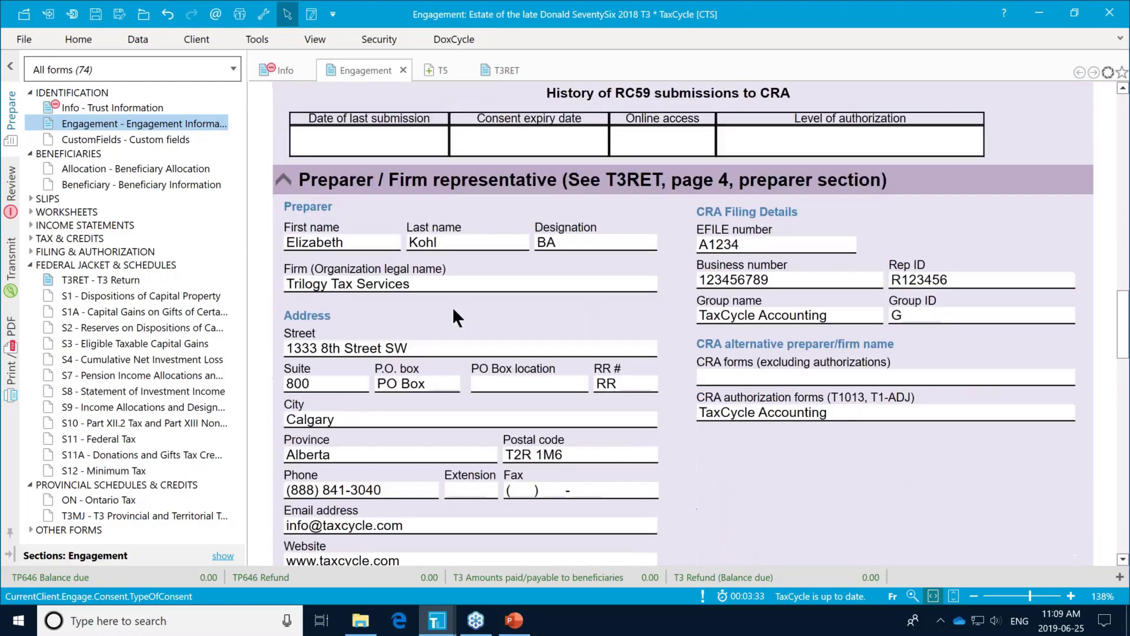
pyautogui.scroll(-14, 453, 310)
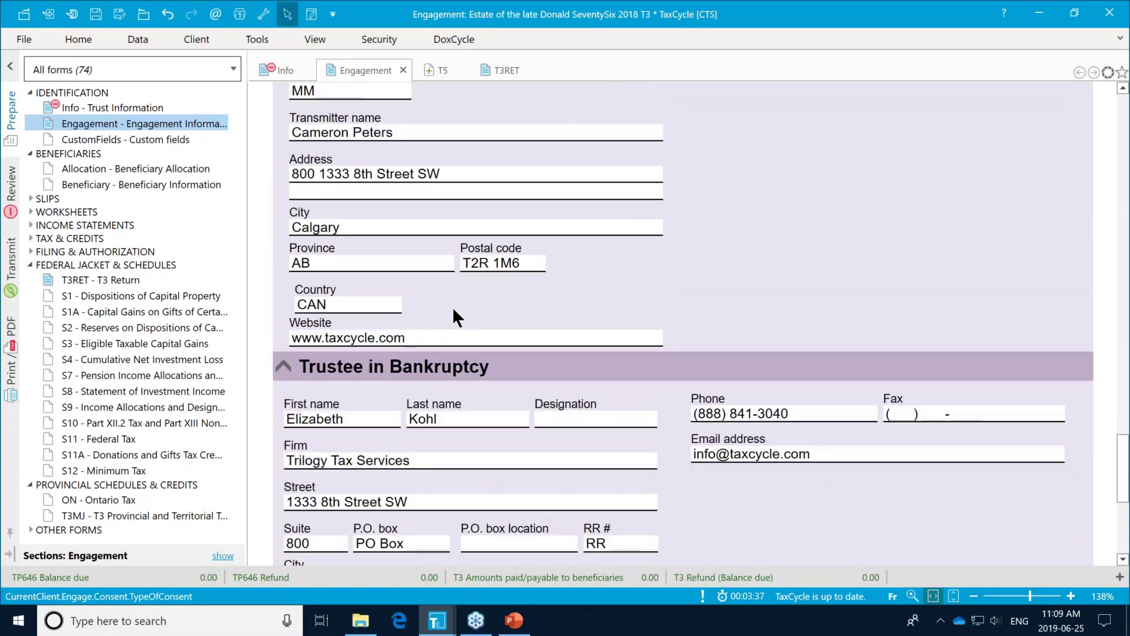
pyautogui.scroll(-3, 454, 317)
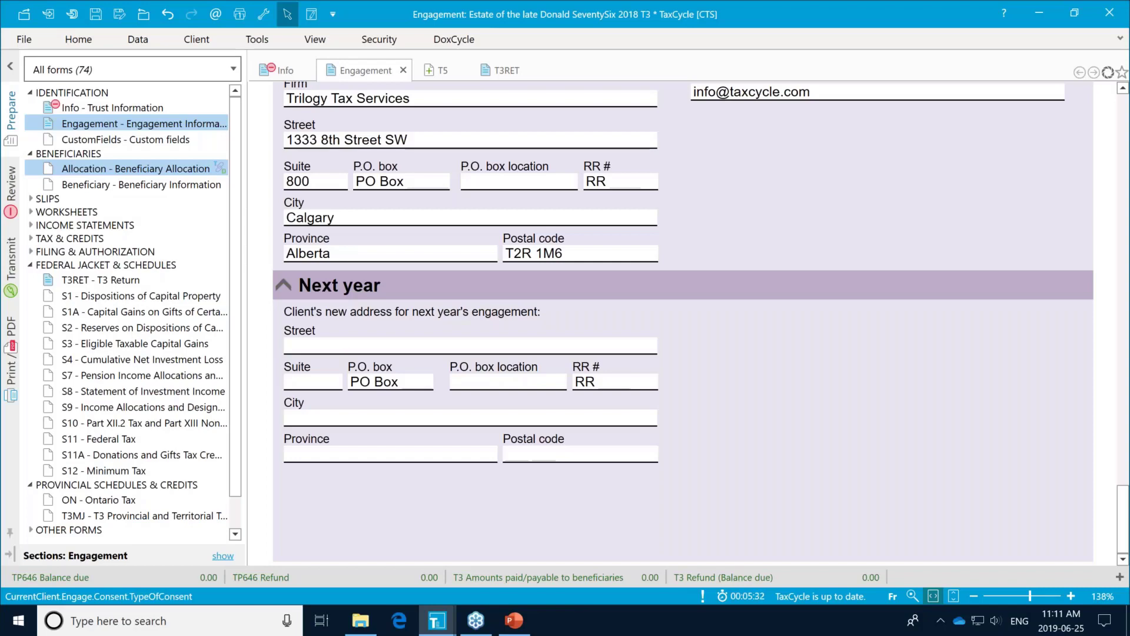
# Step: Enter the first beneficiary's last and first names on the Beneficiary Information worksheet
pyautogui.click(150, 185)
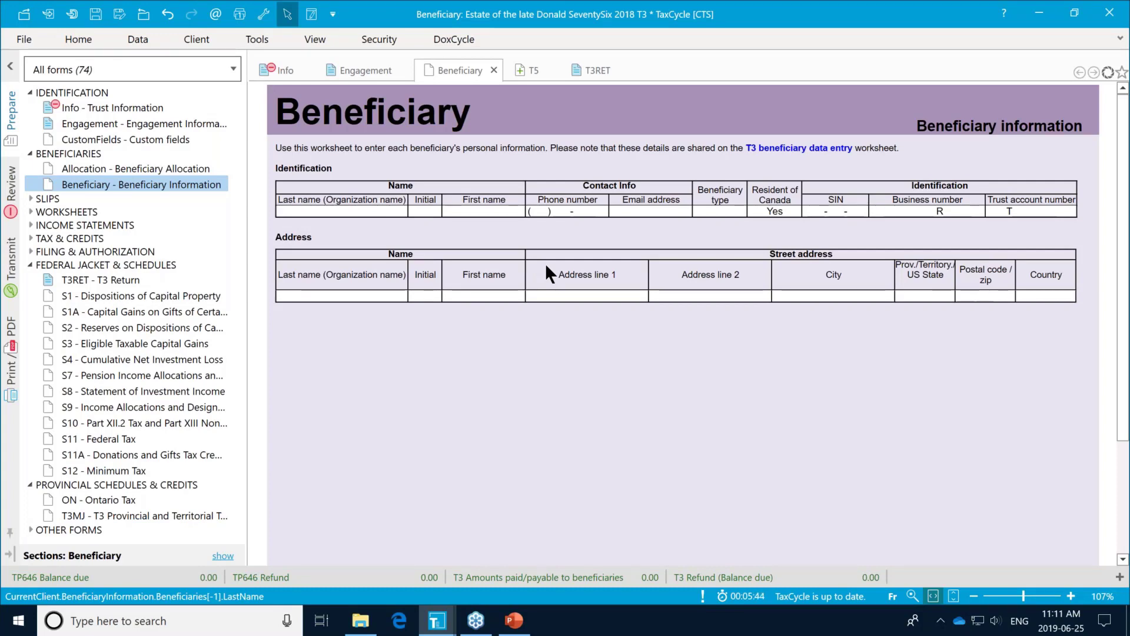
pyautogui.write('Se')
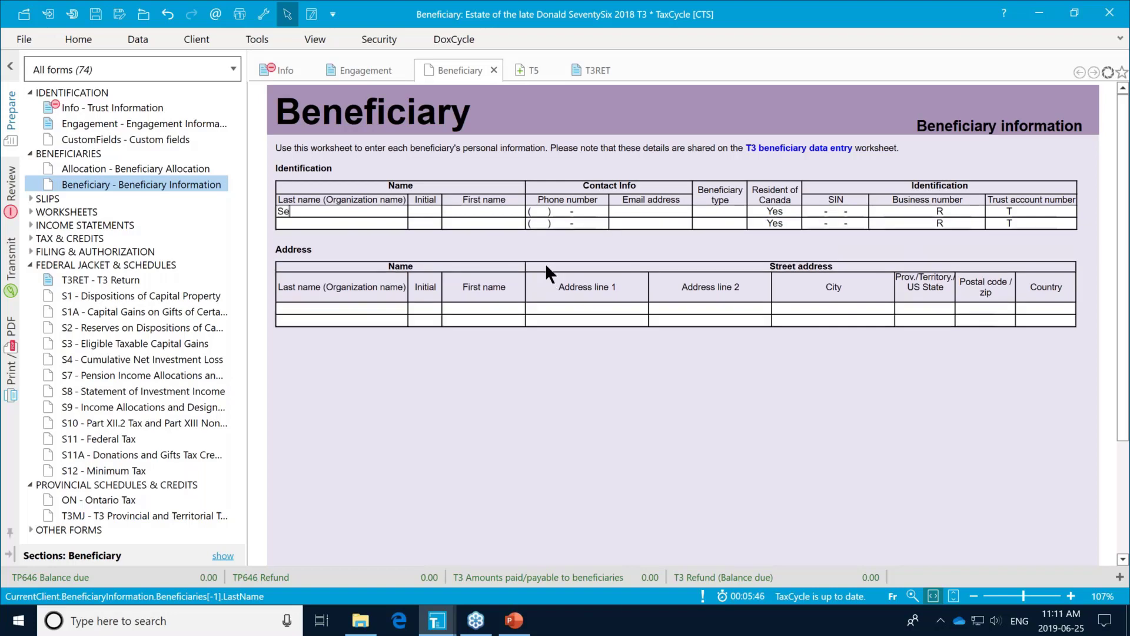
pyautogui.write('vetySix')
pyautogui.press('Tab')
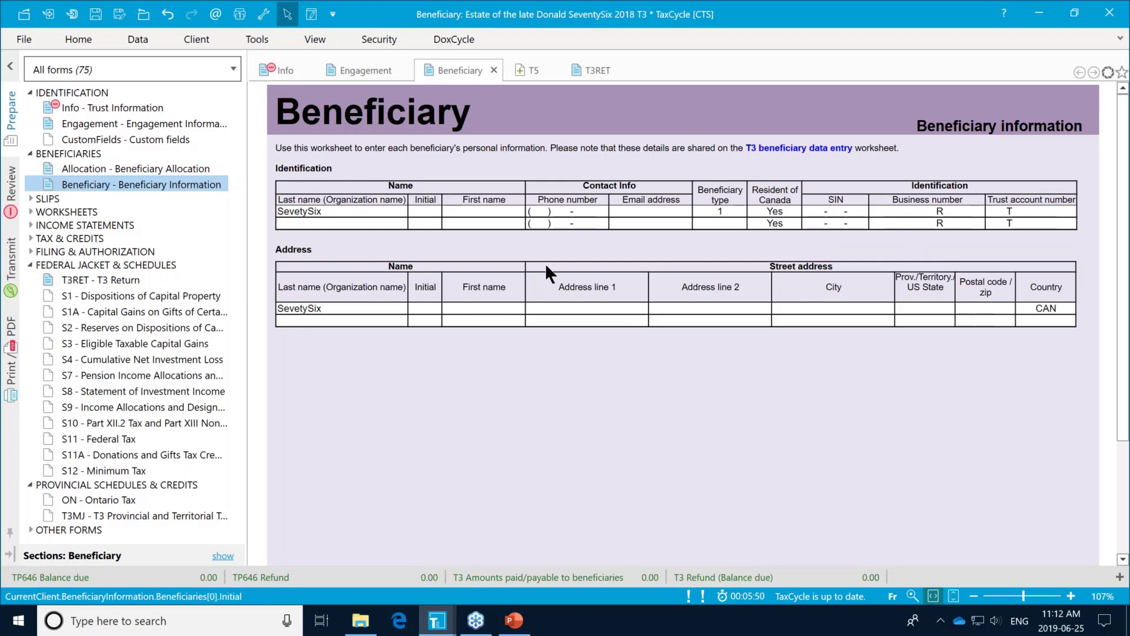
pyautogui.press('Tab')
pyautogui.write('Dan')
pyautogui.press('Tab')
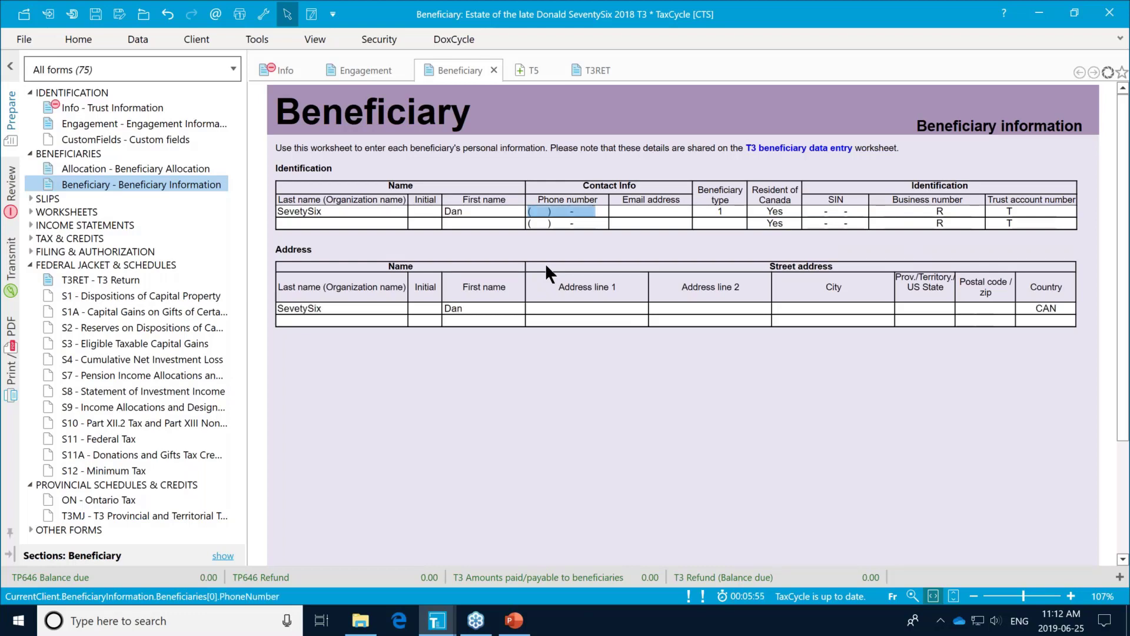
pyautogui.press('Tab')
pyautogui.press('Tab')
pyautogui.press('Tab')
pyautogui.press('Tab')
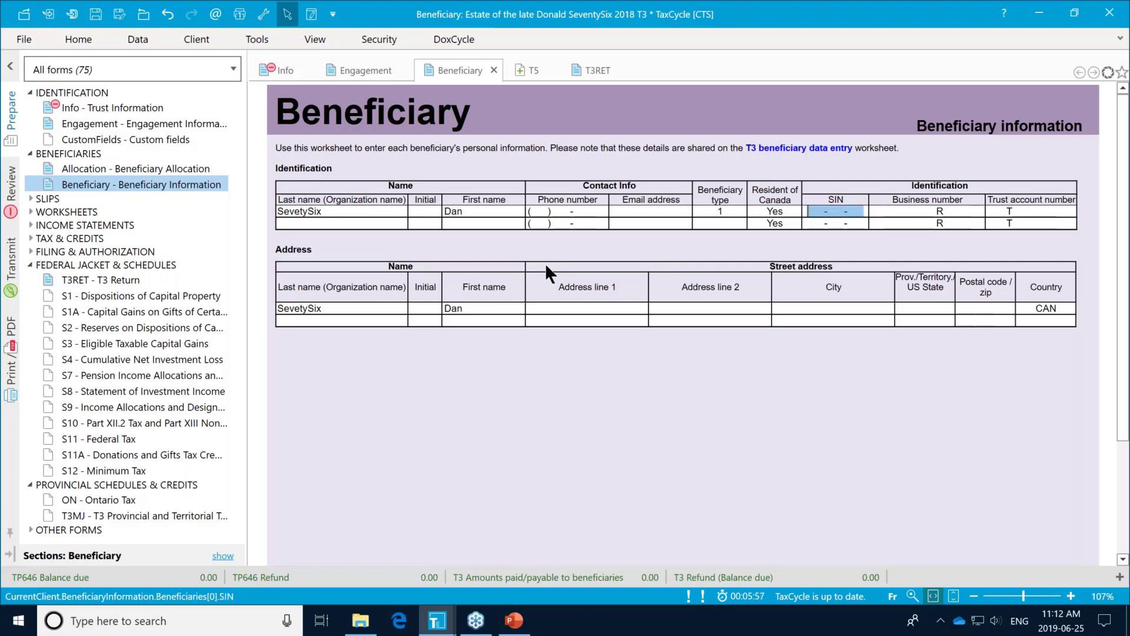
pyautogui.click(560, 307)
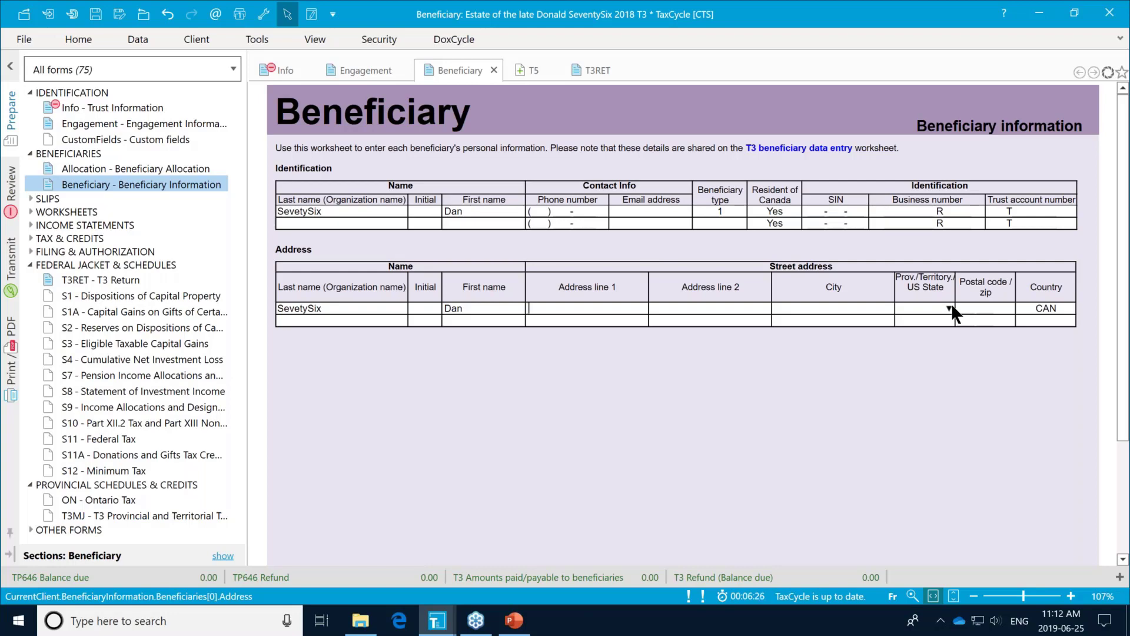
pyautogui.click(136, 107)
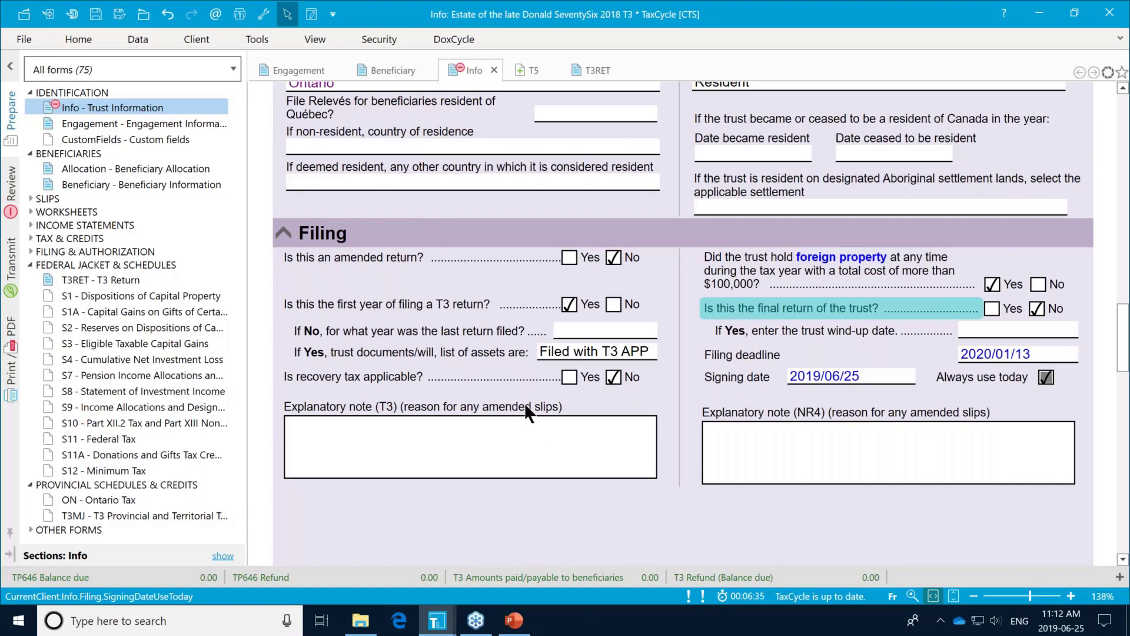
pyautogui.scroll(2, 405, 135)
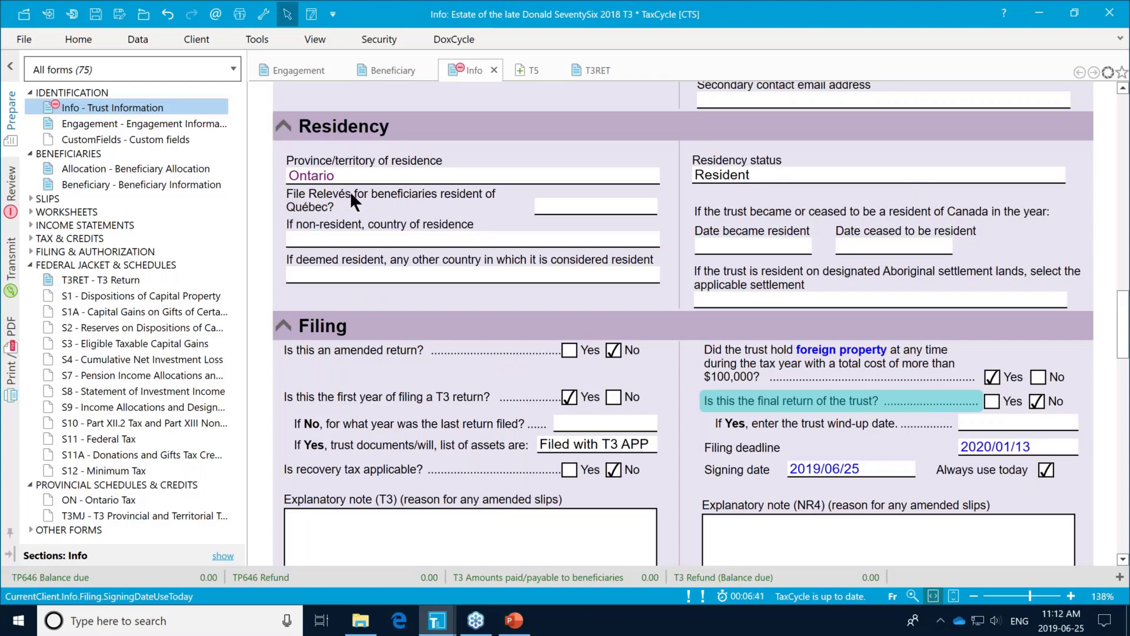
pyautogui.click(646, 209)
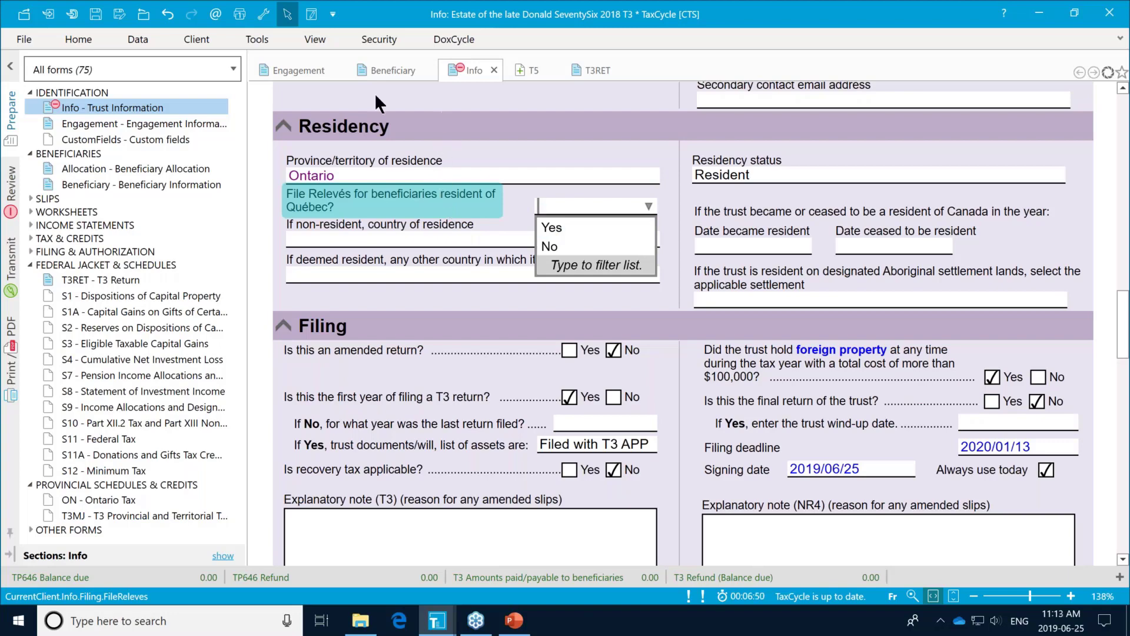
pyautogui.click(101, 185)
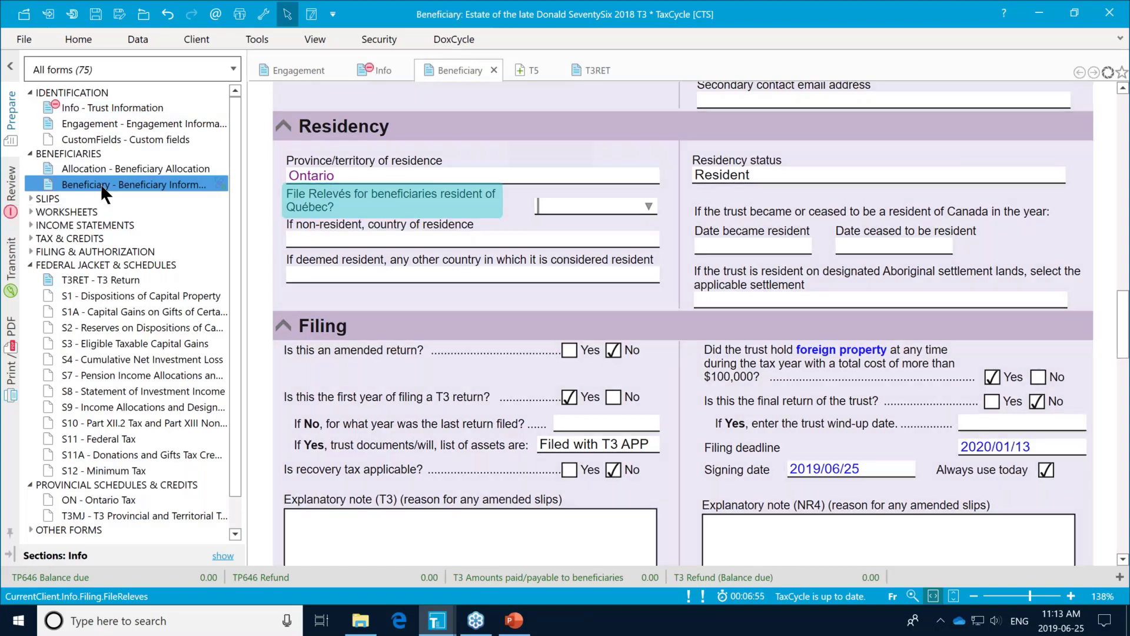
pyautogui.click(100, 183)
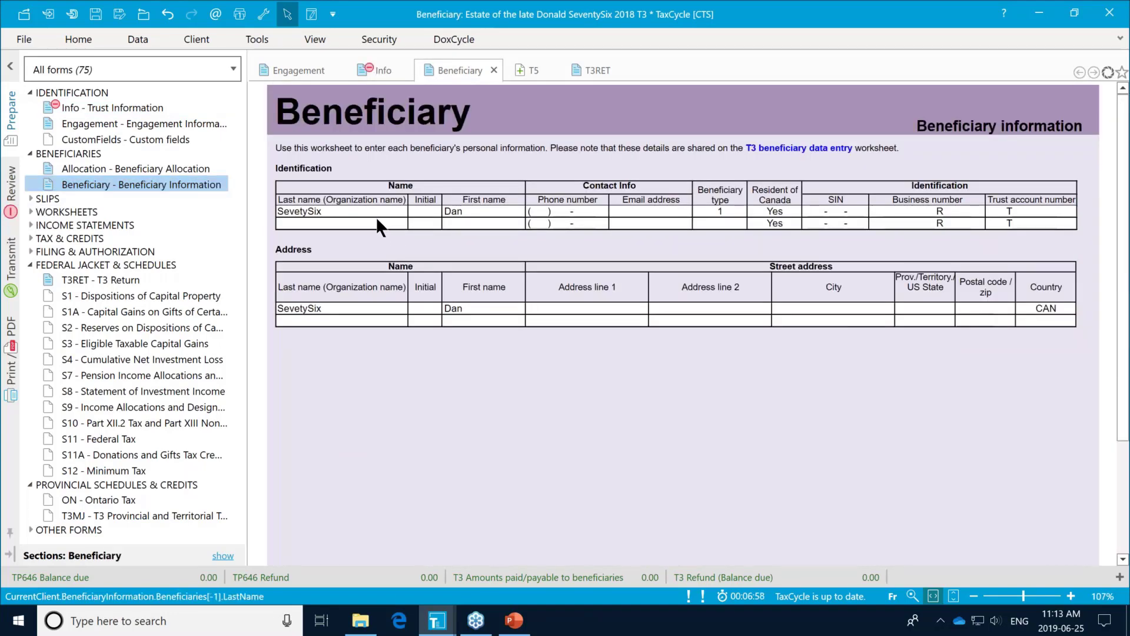
pyautogui.write('ben2')
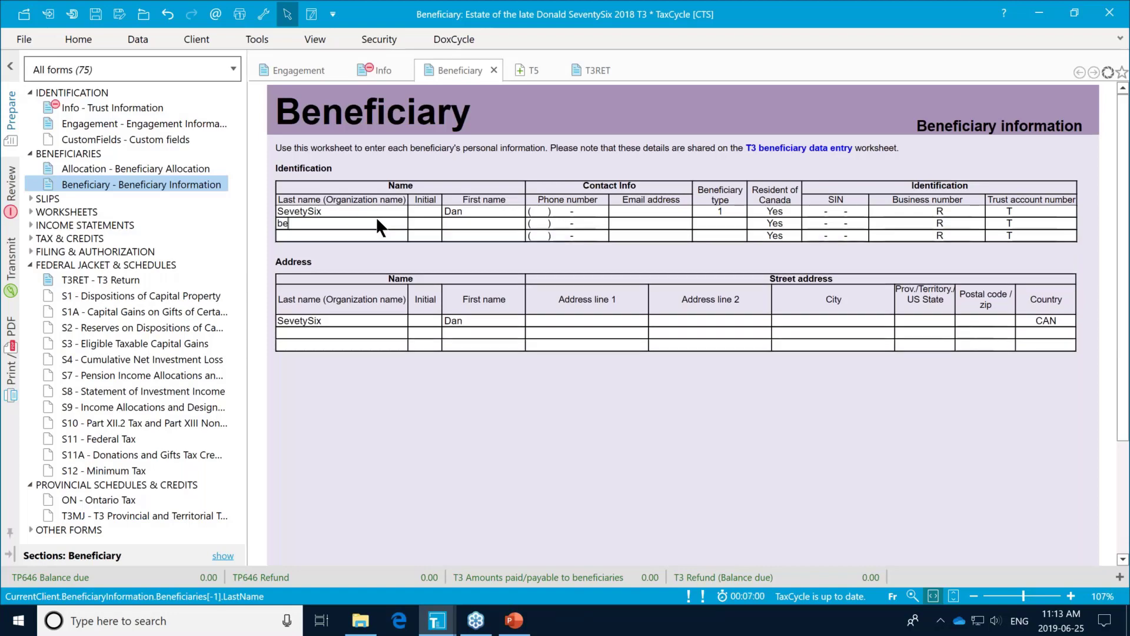
pyautogui.click(341, 233)
pyautogui.write('ben3')
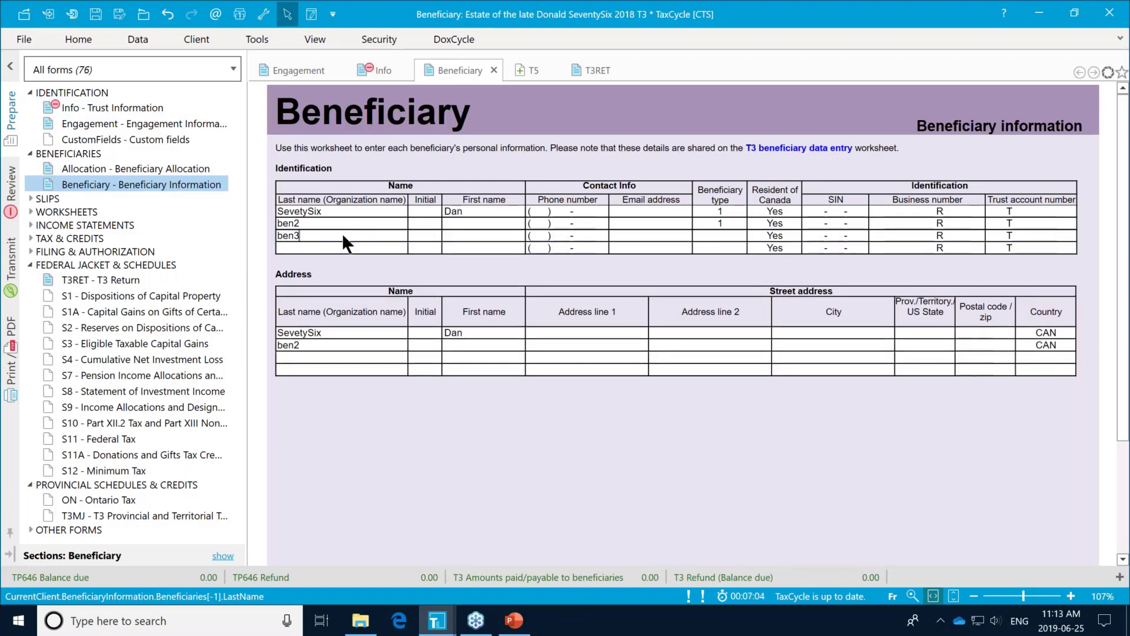
pyautogui.click(308, 248)
pyautogui.write('ben4')
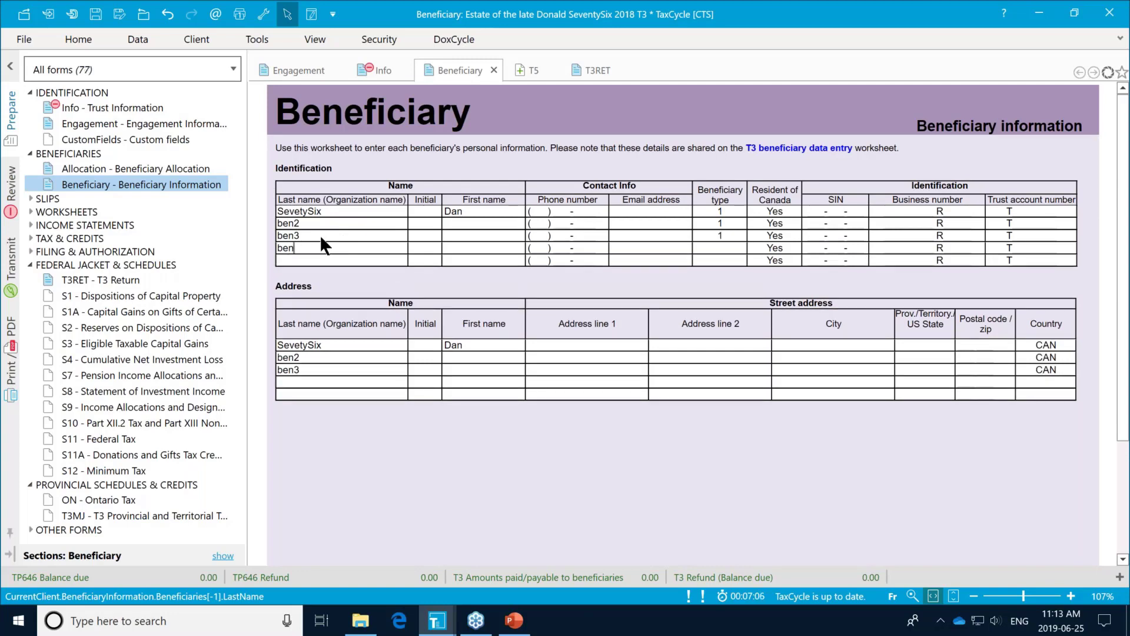
pyautogui.click(662, 226)
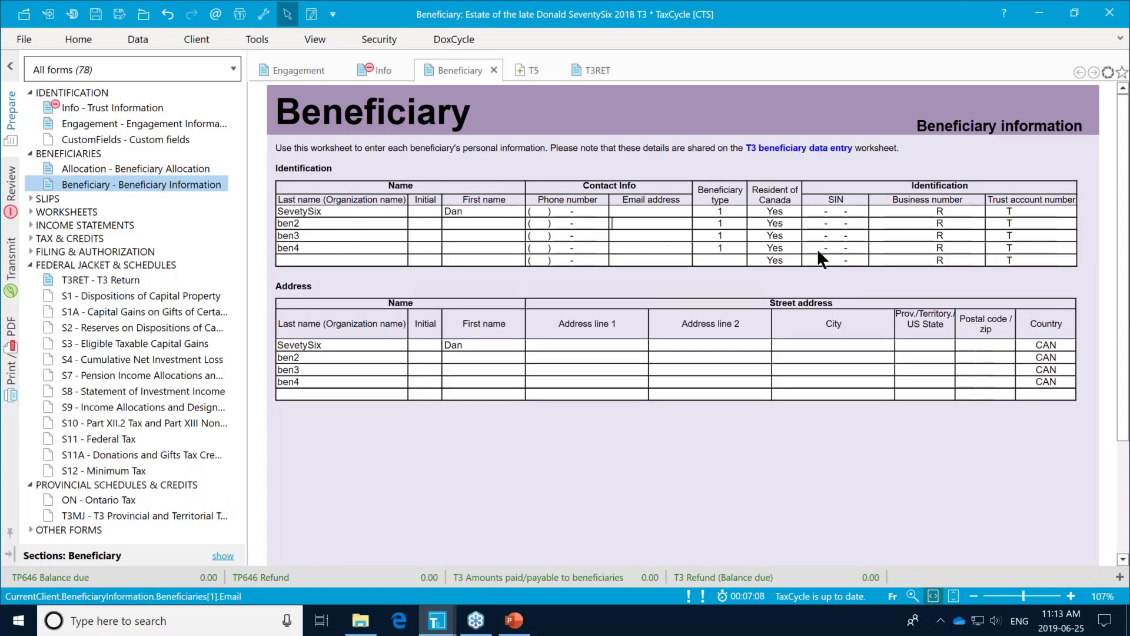
pyautogui.click(740, 209)
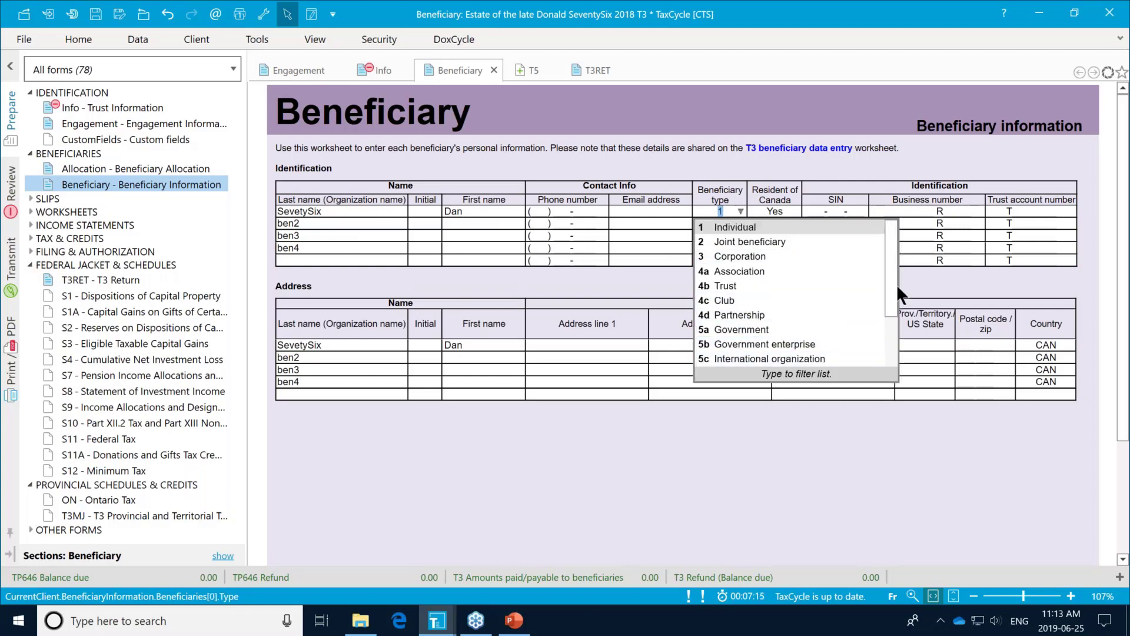
pyautogui.moveTo(887, 287); pyautogui.dragTo(880, 372)
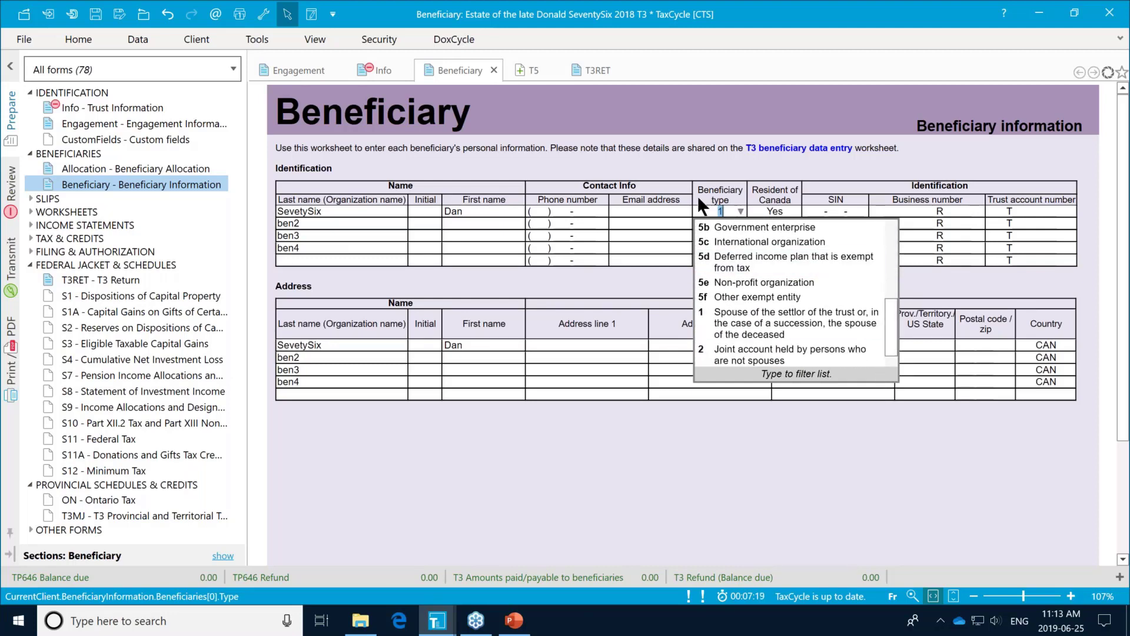
pyautogui.click(613, 207)
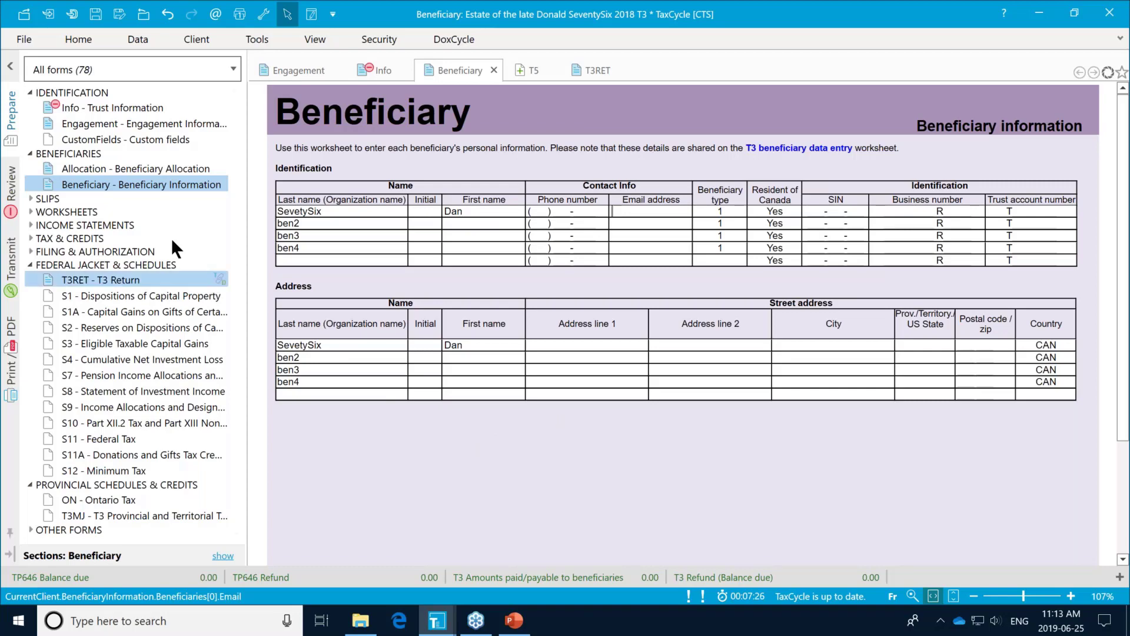
# Step: Compare the income allocation methods on the Allocation worksheet, keeping '1. Allocate equally among all beneficiaries'
pyautogui.click(157, 167)
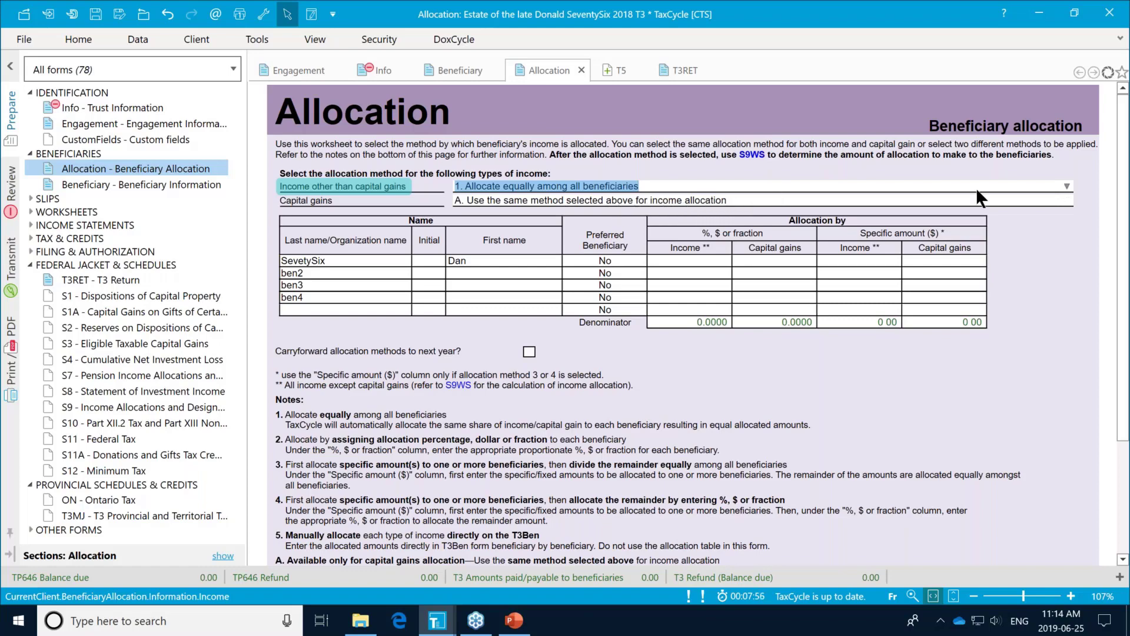
pyautogui.click(1066, 185)
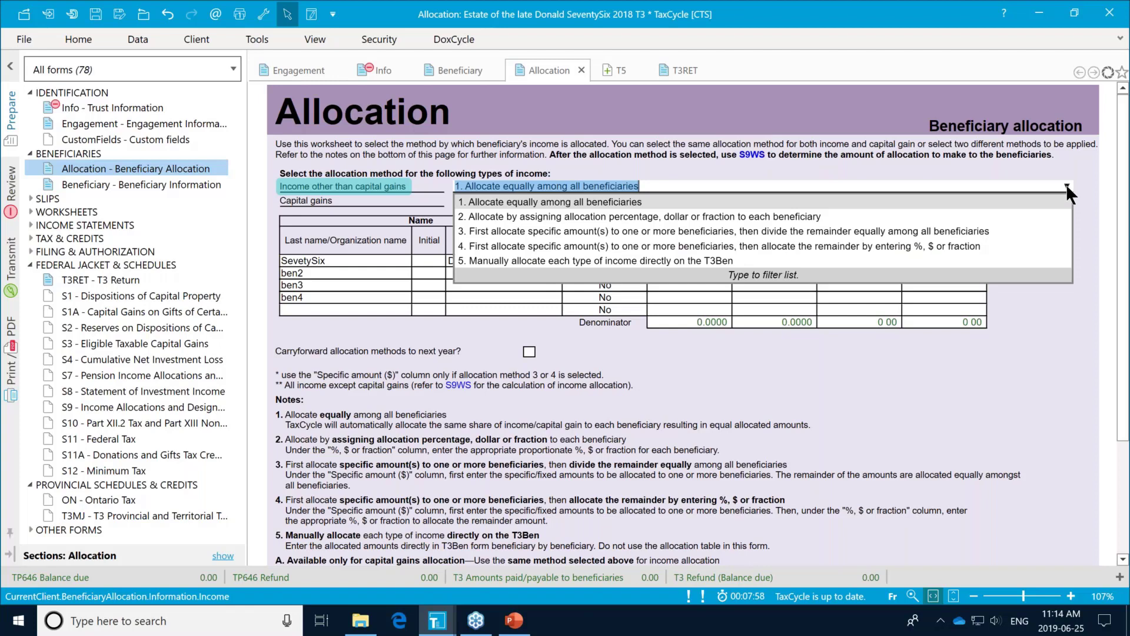
pyautogui.click(701, 215)
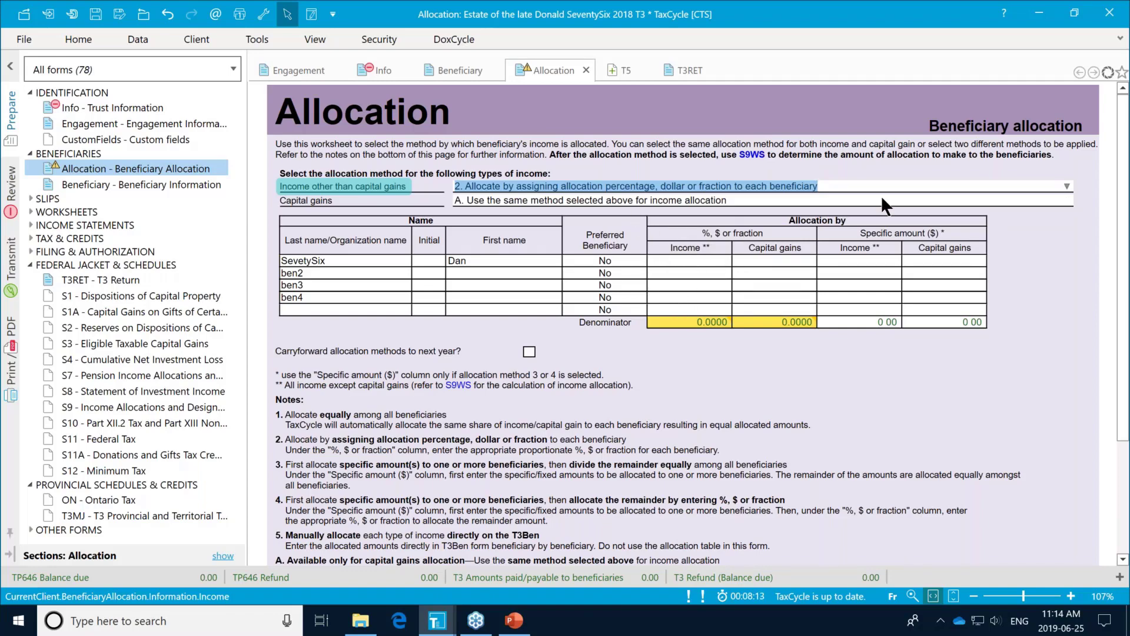
pyautogui.click(1065, 186)
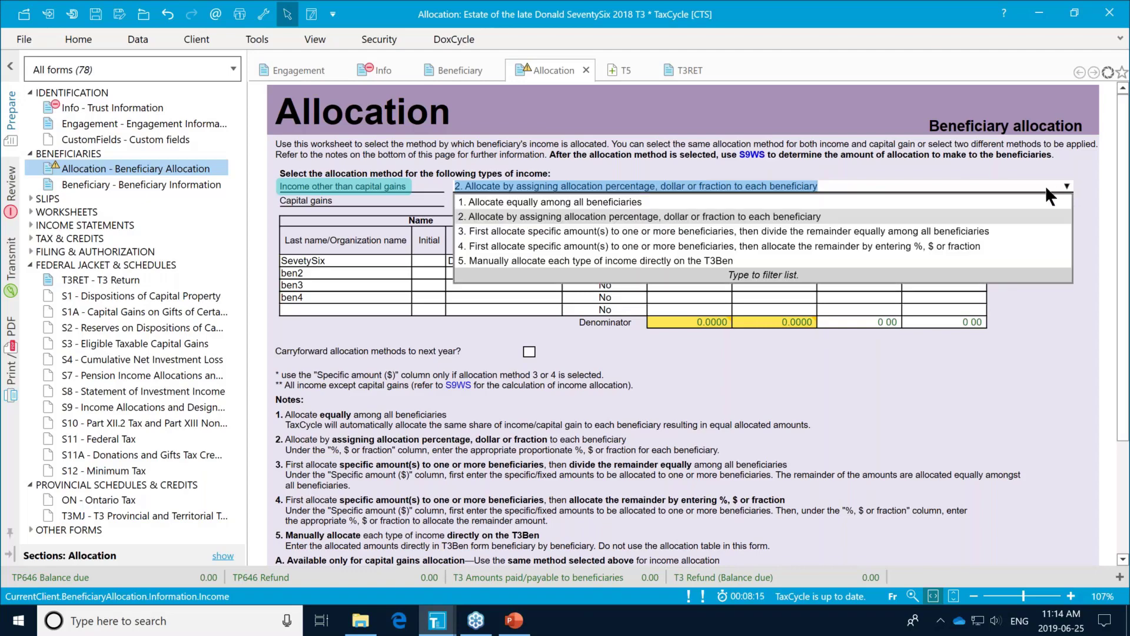
pyautogui.click(680, 259)
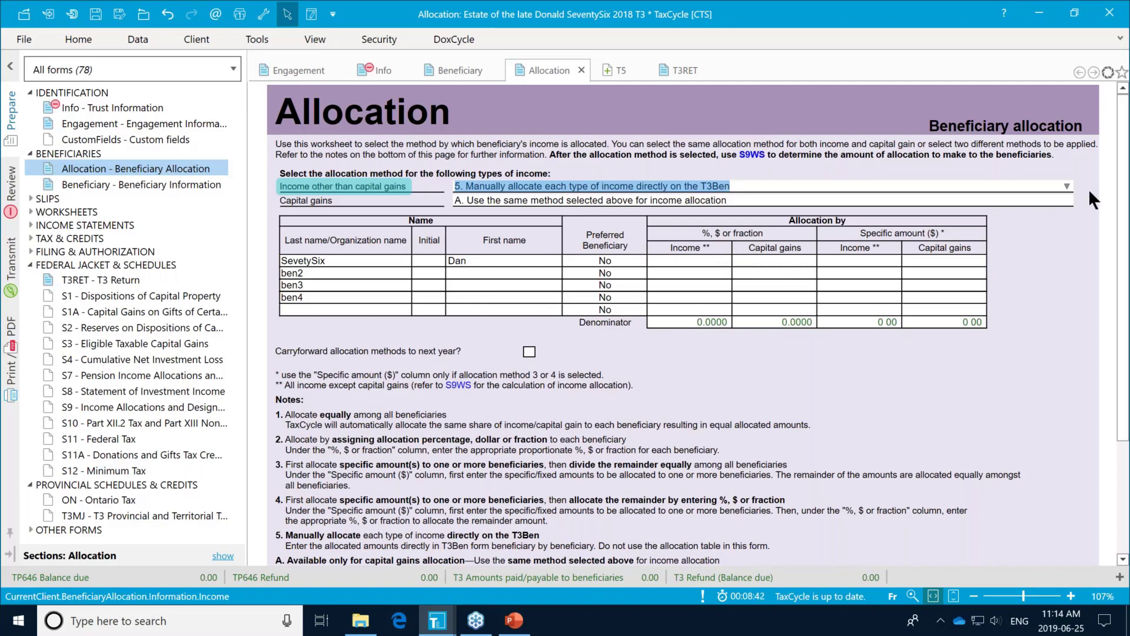
pyautogui.click(1067, 184)
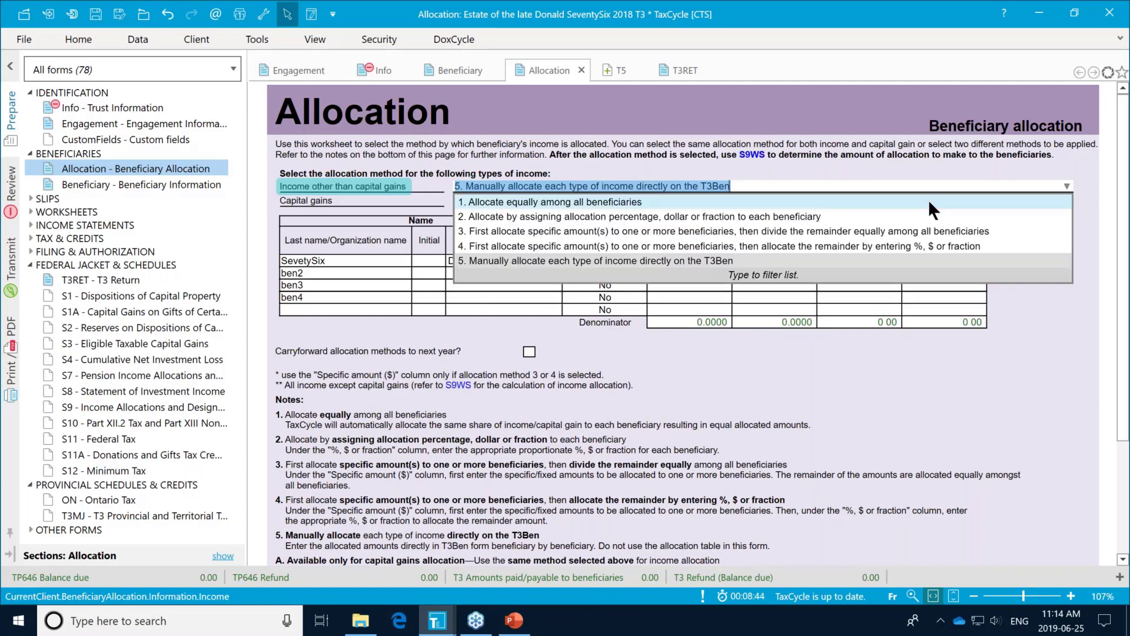
pyautogui.click(923, 202)
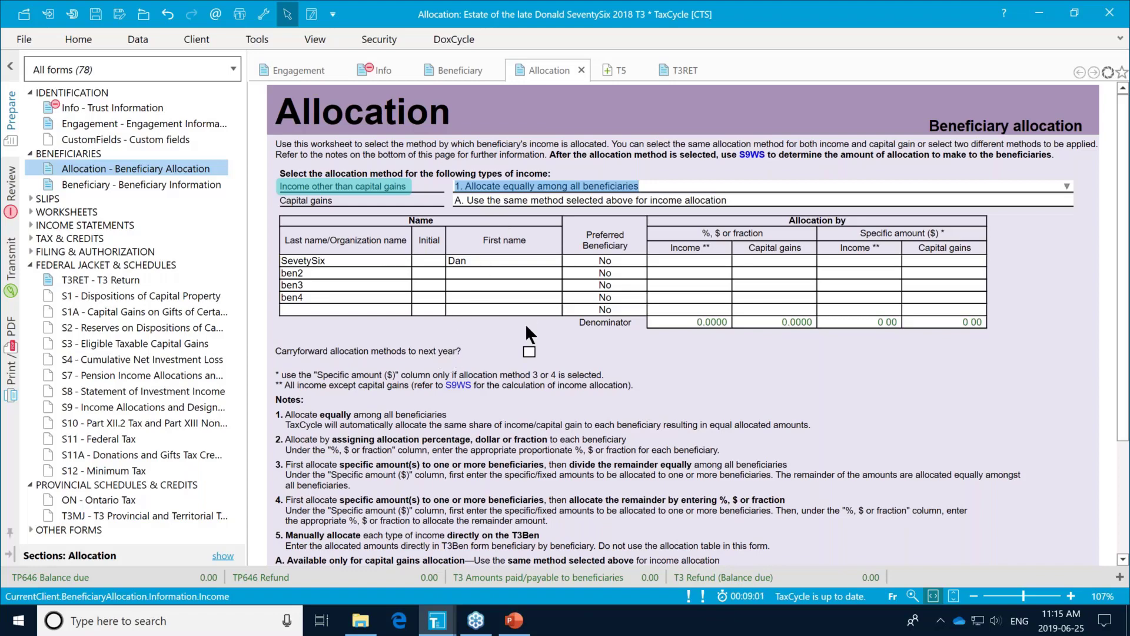
# Step: Turn on 'Carryforward allocation methods to next year?' on the Allocation worksheet
pyautogui.click(529, 352)
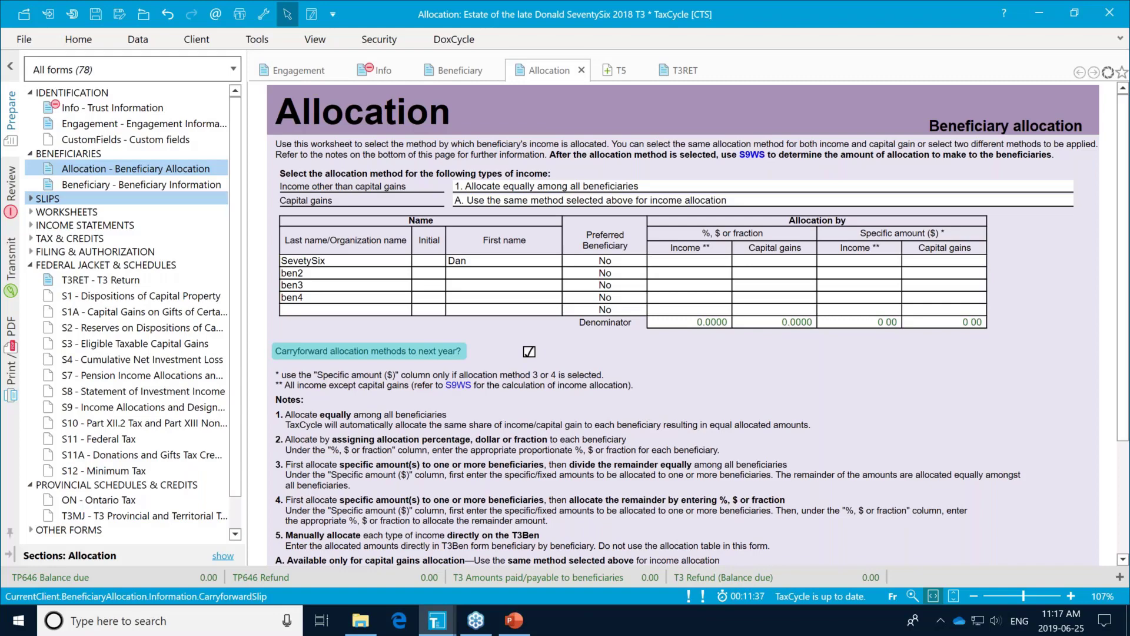
# Step: Create a new T5 slip with issuer Investco, leaving the currency unset
pyautogui.click(31, 198)
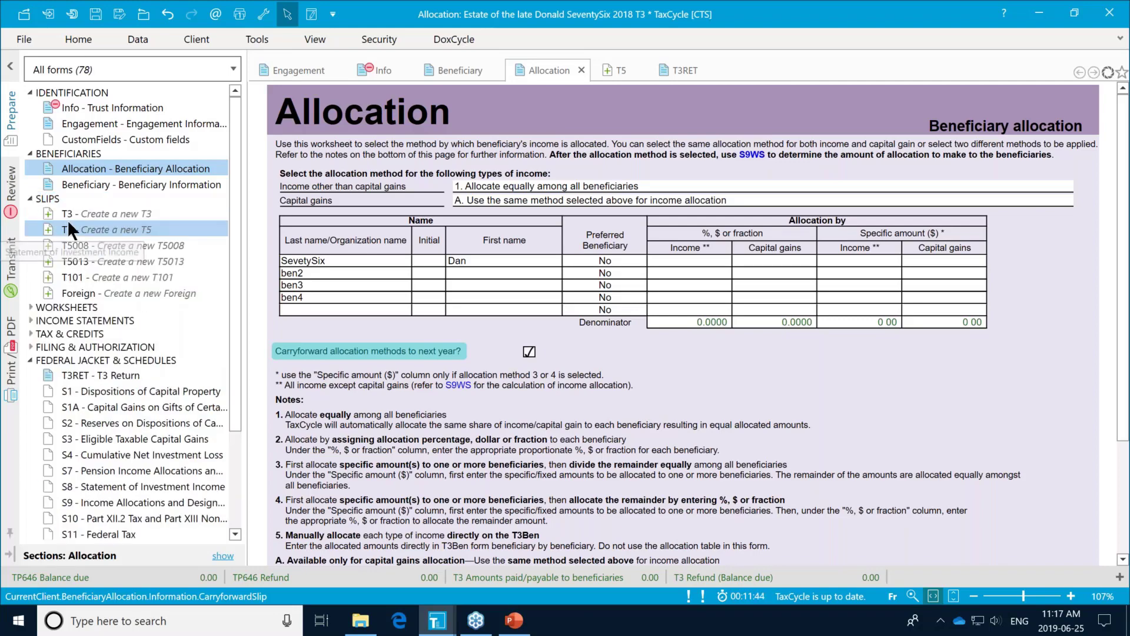
pyautogui.click(102, 228)
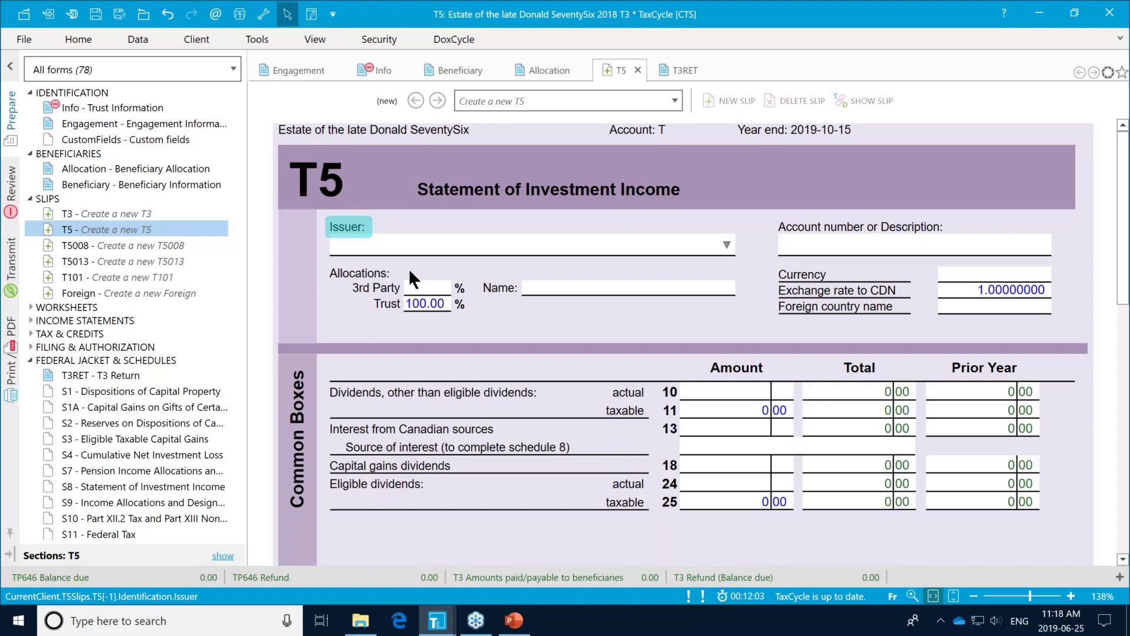
pyautogui.write('Invest')
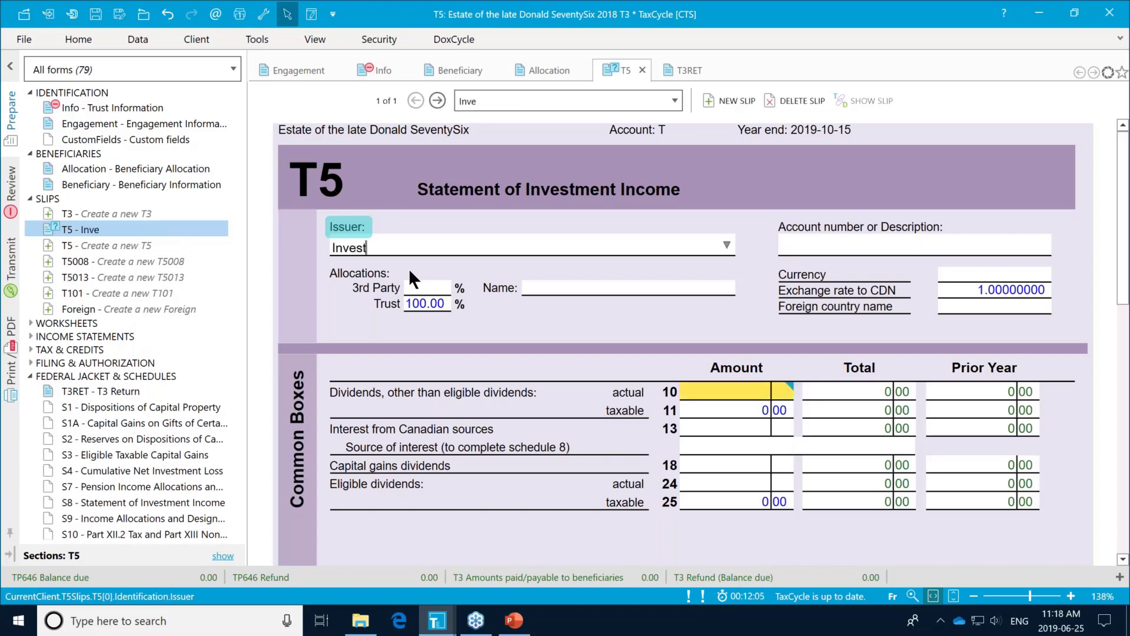
pyautogui.write('oo')
pyautogui.press('Tab')
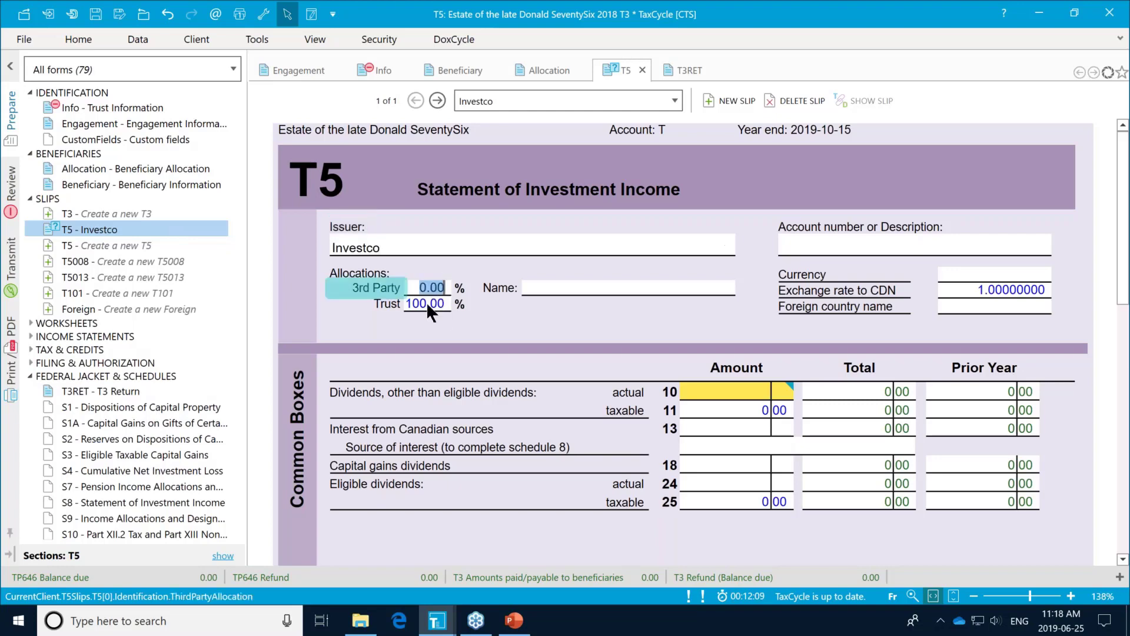
pyautogui.click(427, 302)
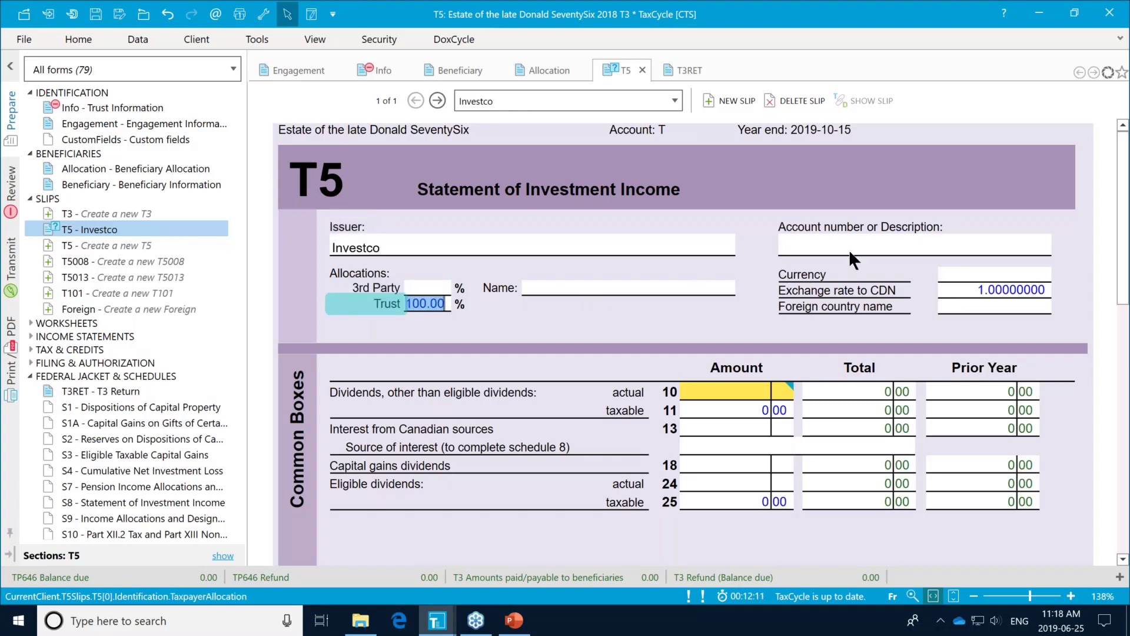
pyautogui.click(973, 273)
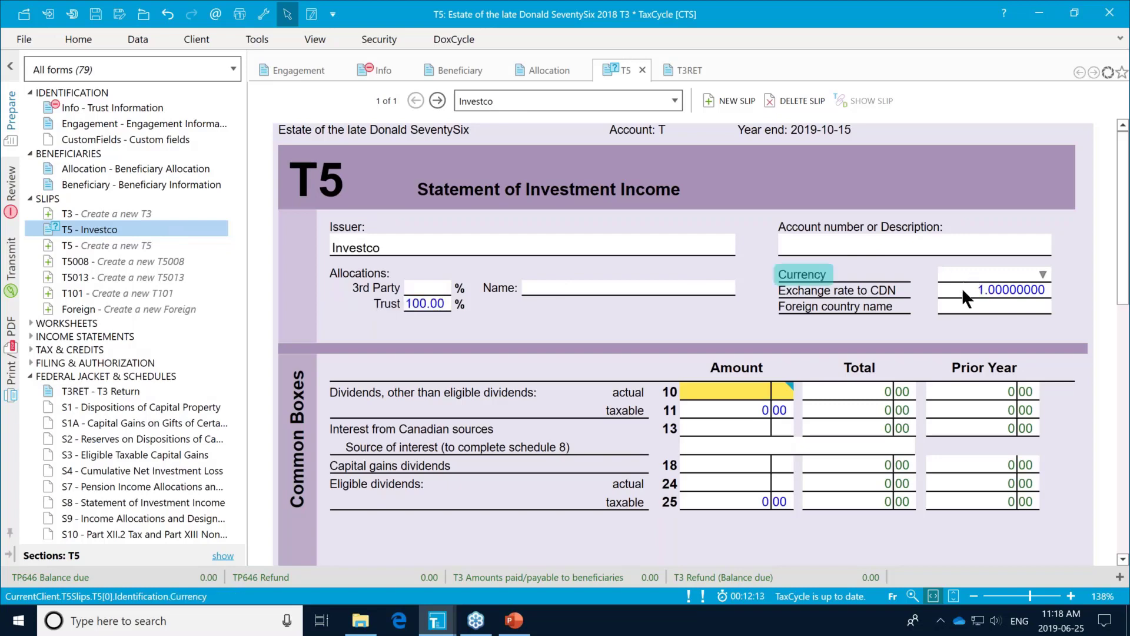
pyautogui.click(962, 288)
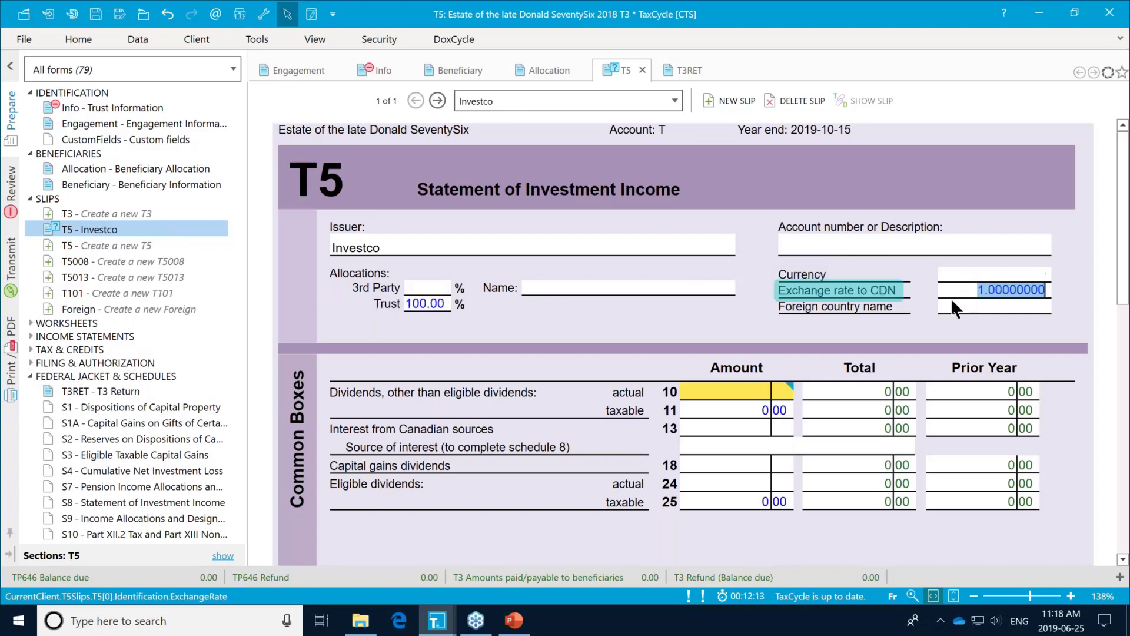
pyautogui.click(1039, 273)
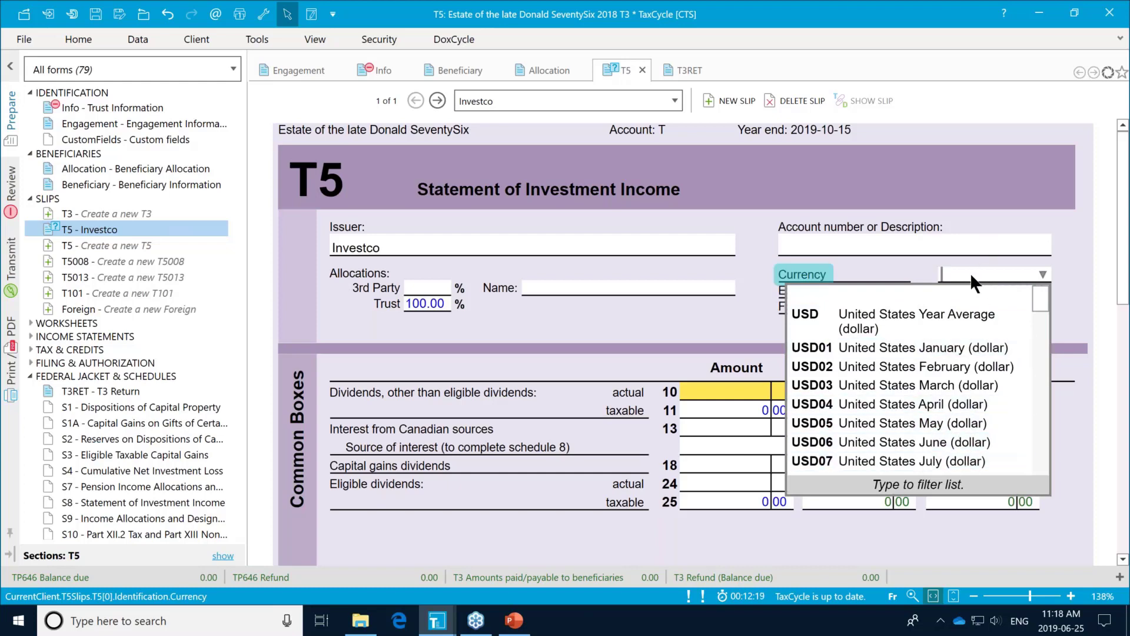
pyautogui.click(1022, 251)
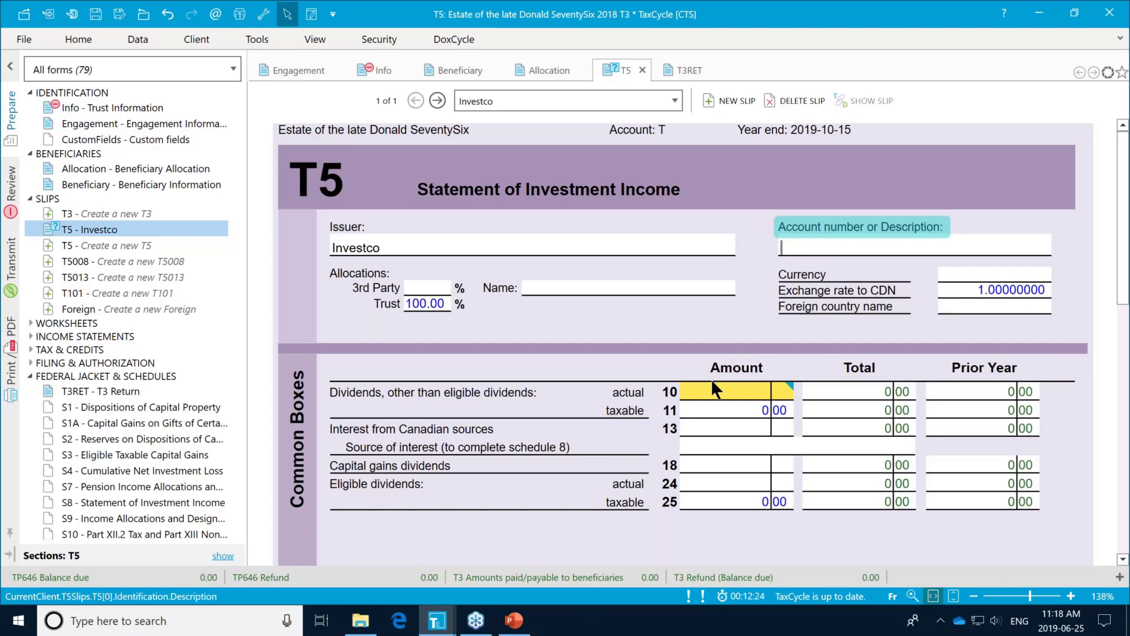
# Step: Enter box 10 dividends 125,000, box 24 eligible dividends 50,000 and box 13 interest 1,000 from banks
pyautogui.click(732, 394)
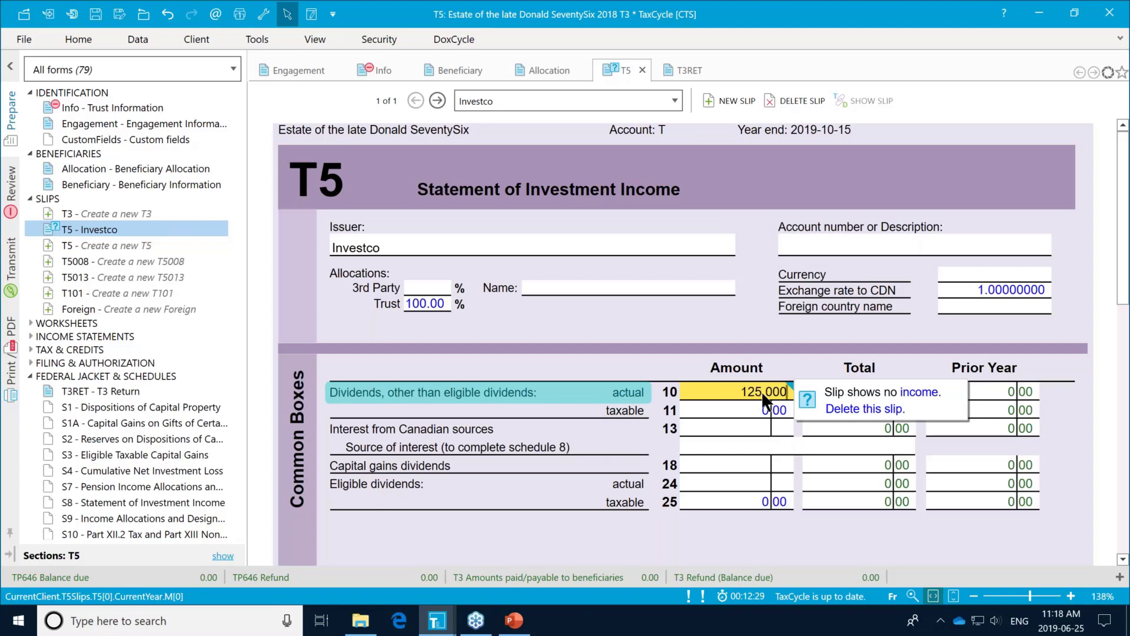
pyautogui.press('Tab')
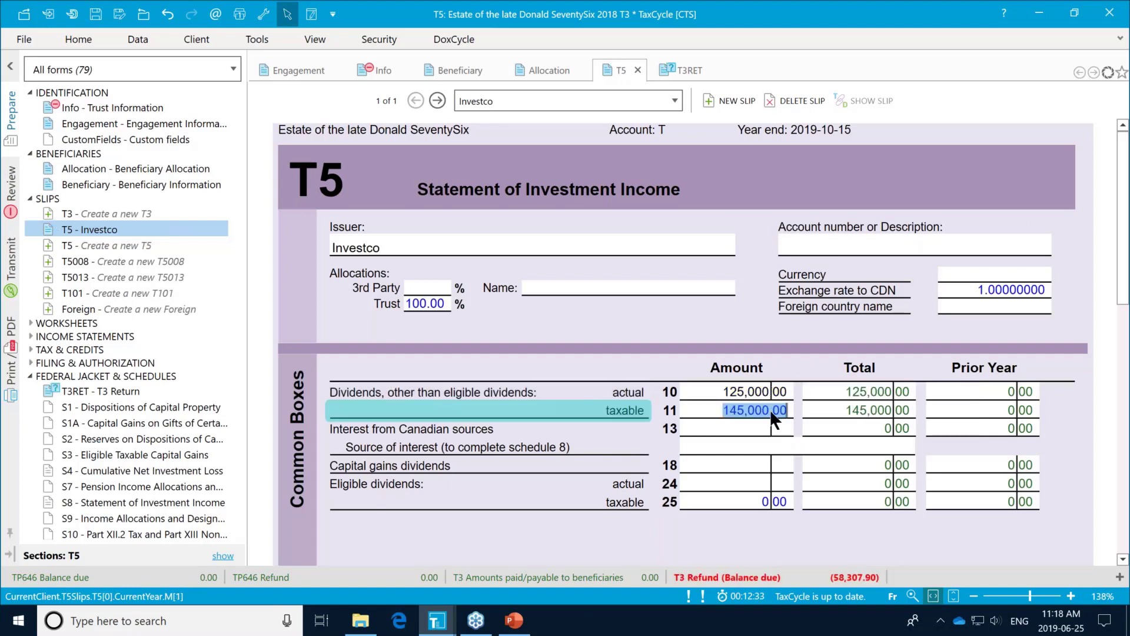
pyautogui.click(745, 482)
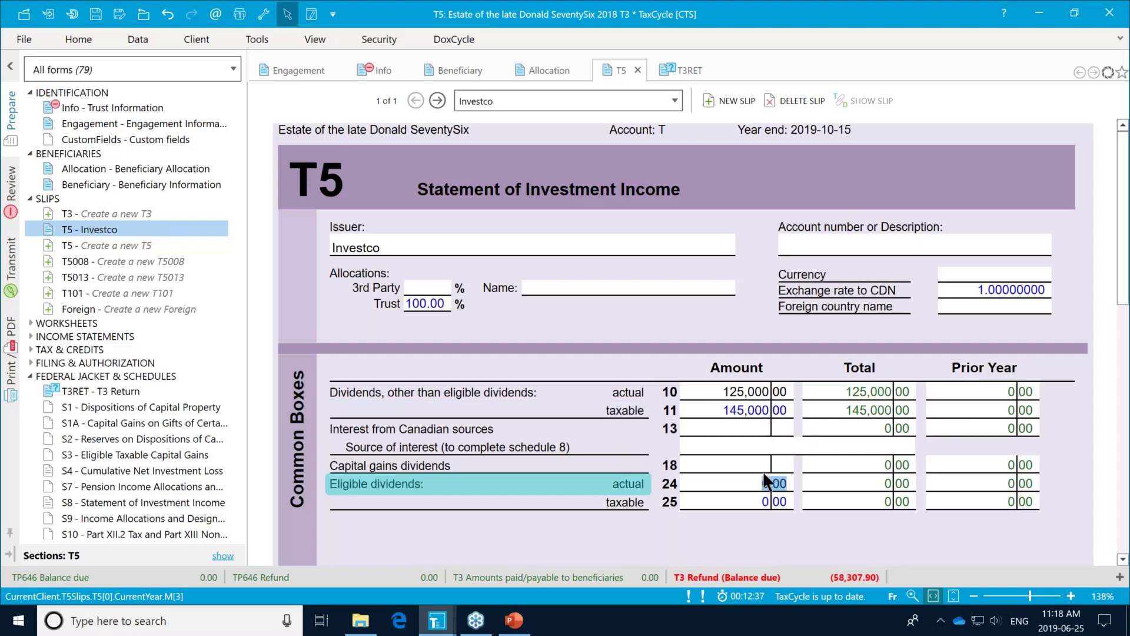
pyautogui.write('50')
pyautogui.click(692, 443)
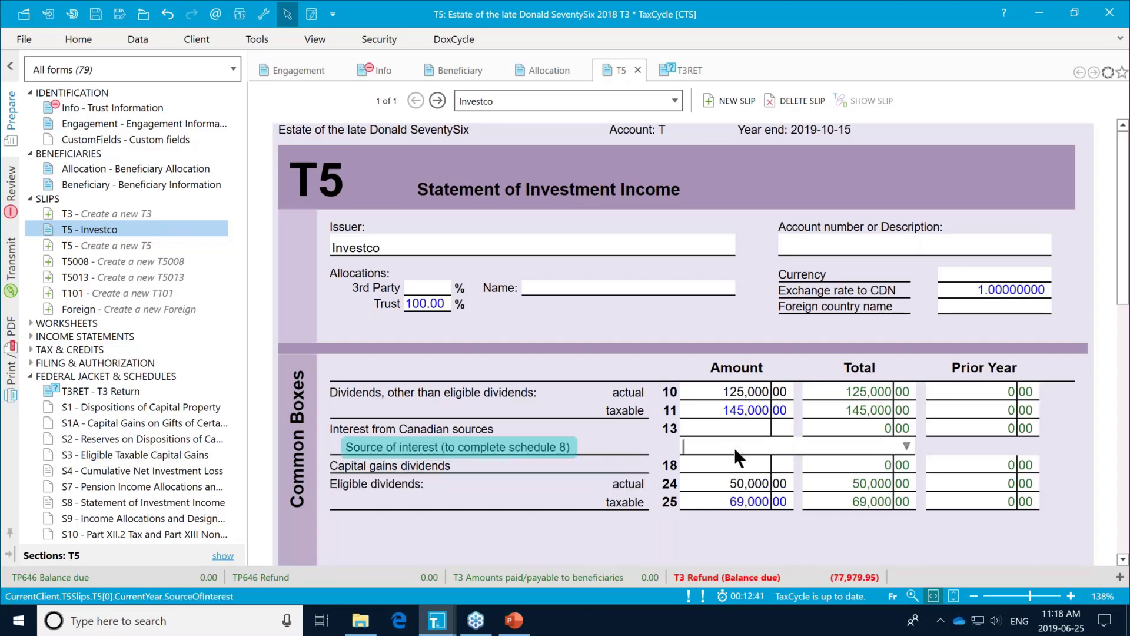
pyautogui.click(737, 420)
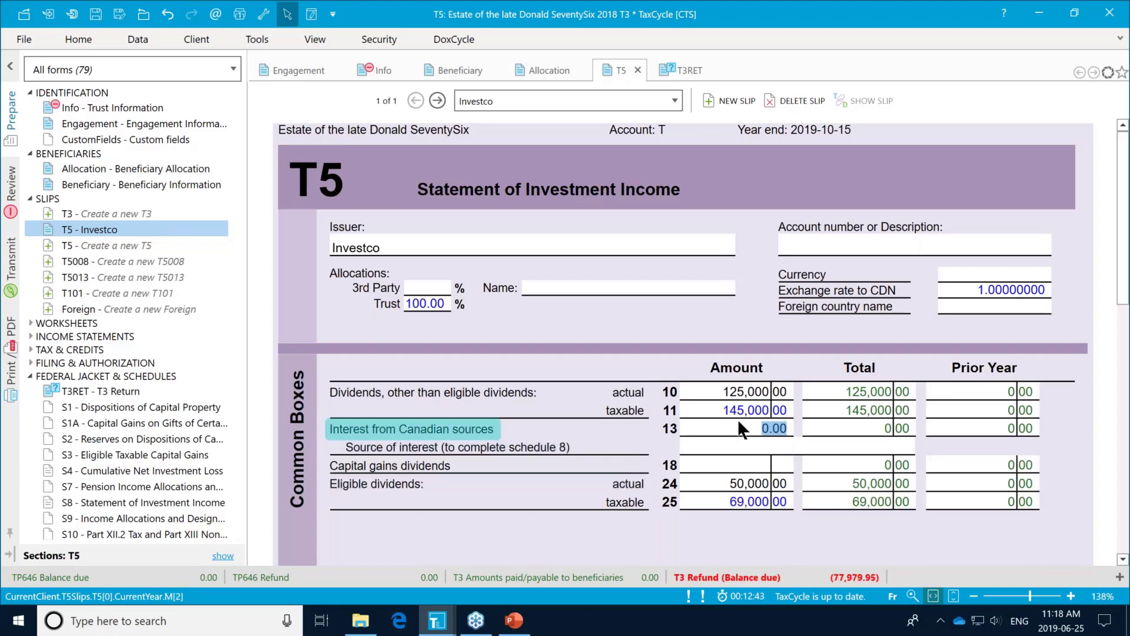
pyautogui.write('1000')
pyautogui.press('Tab')
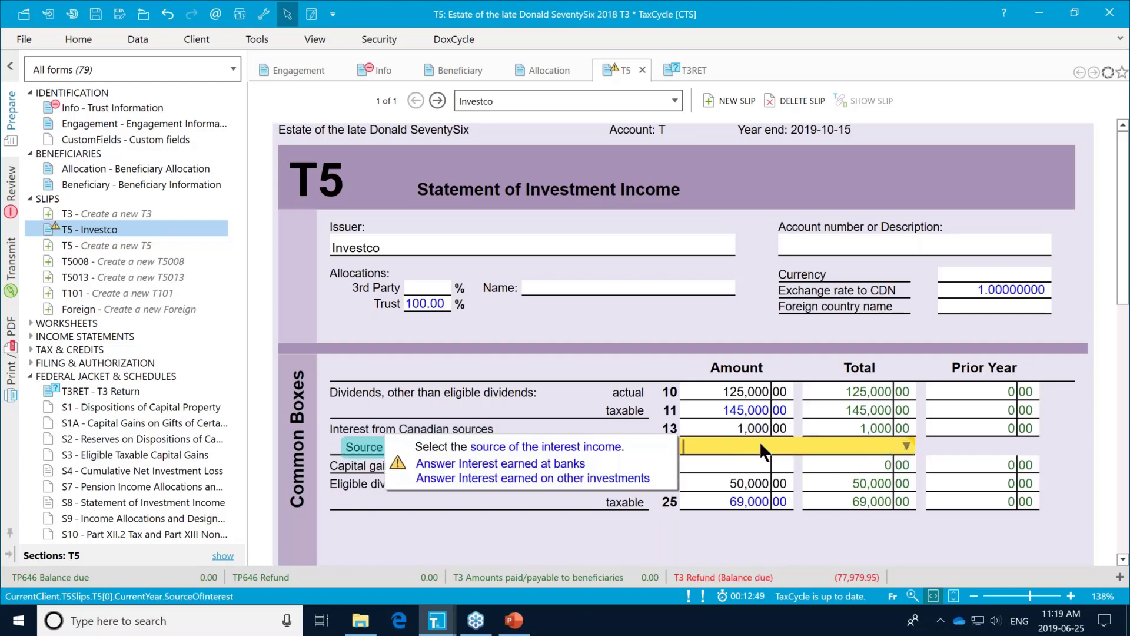
pyautogui.click(545, 464)
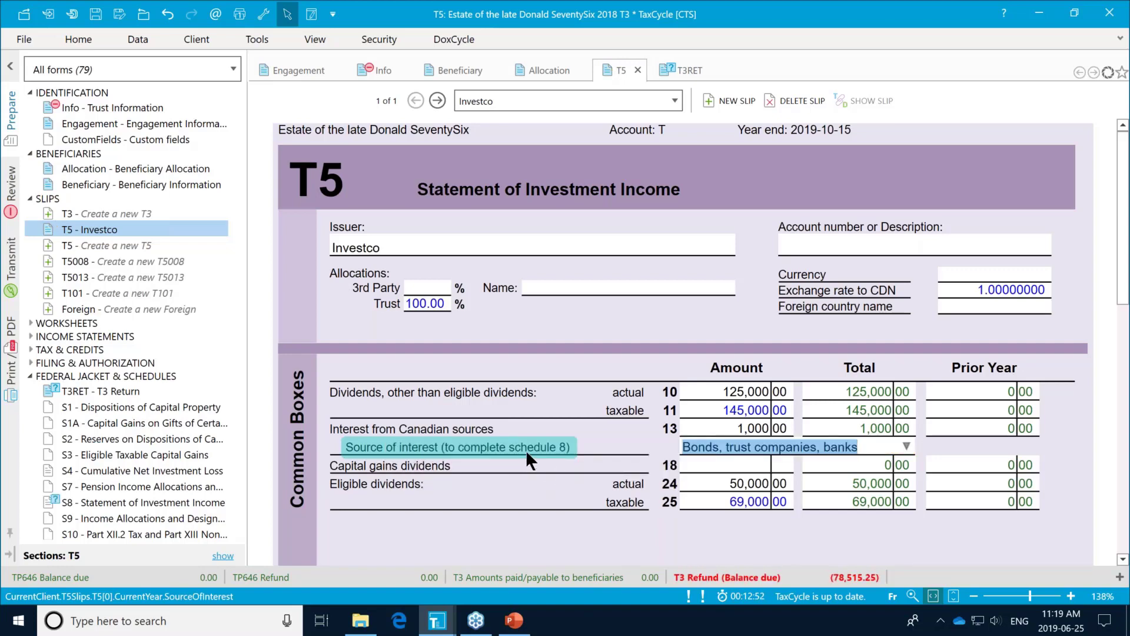
pyautogui.scroll(-5, 525, 450)
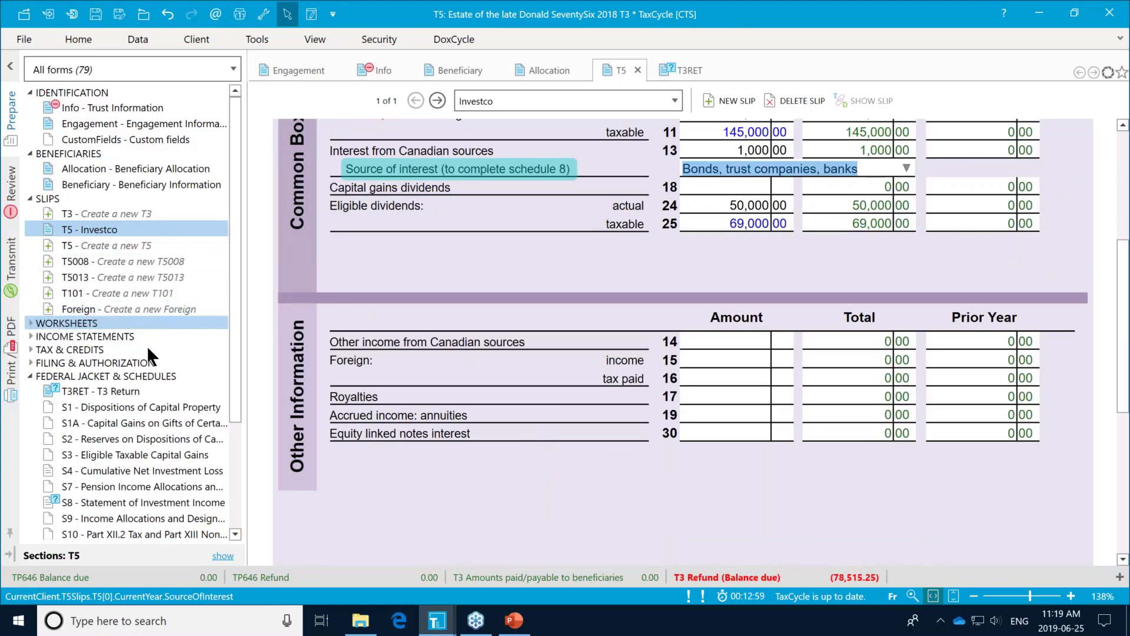
pyautogui.click(31, 337)
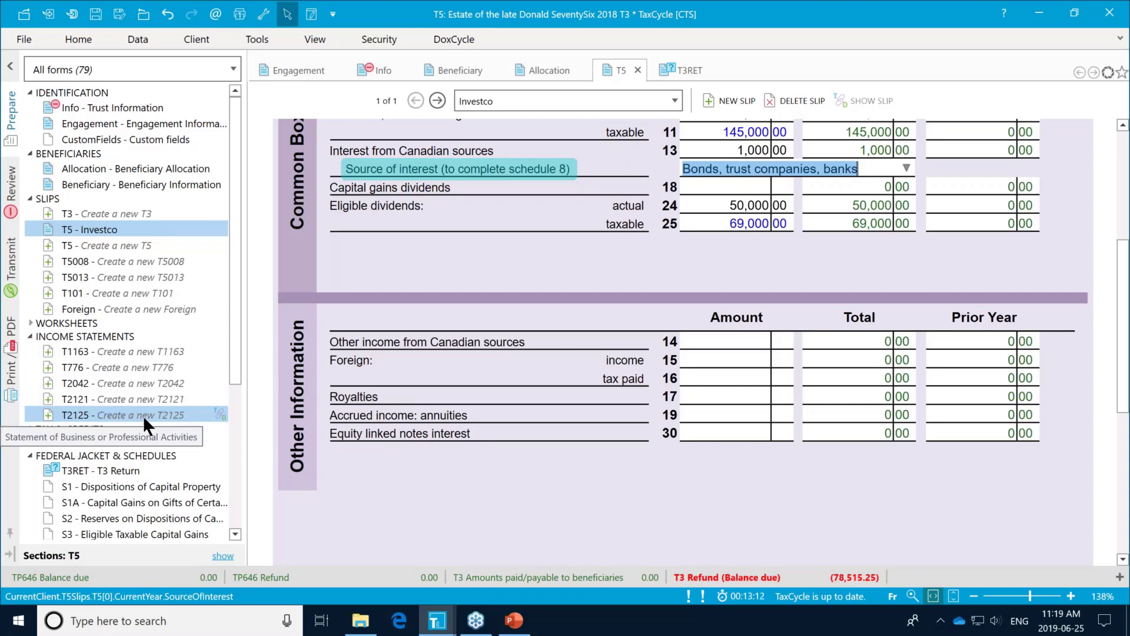
pyautogui.click(28, 323)
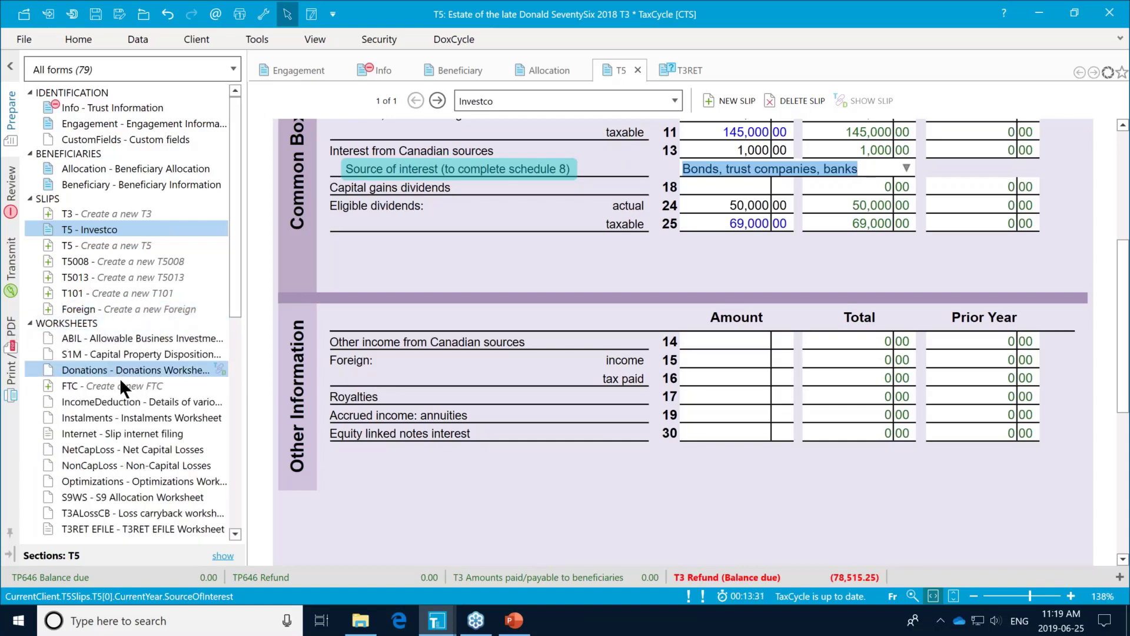
pyautogui.scroll(-1, 178, 426)
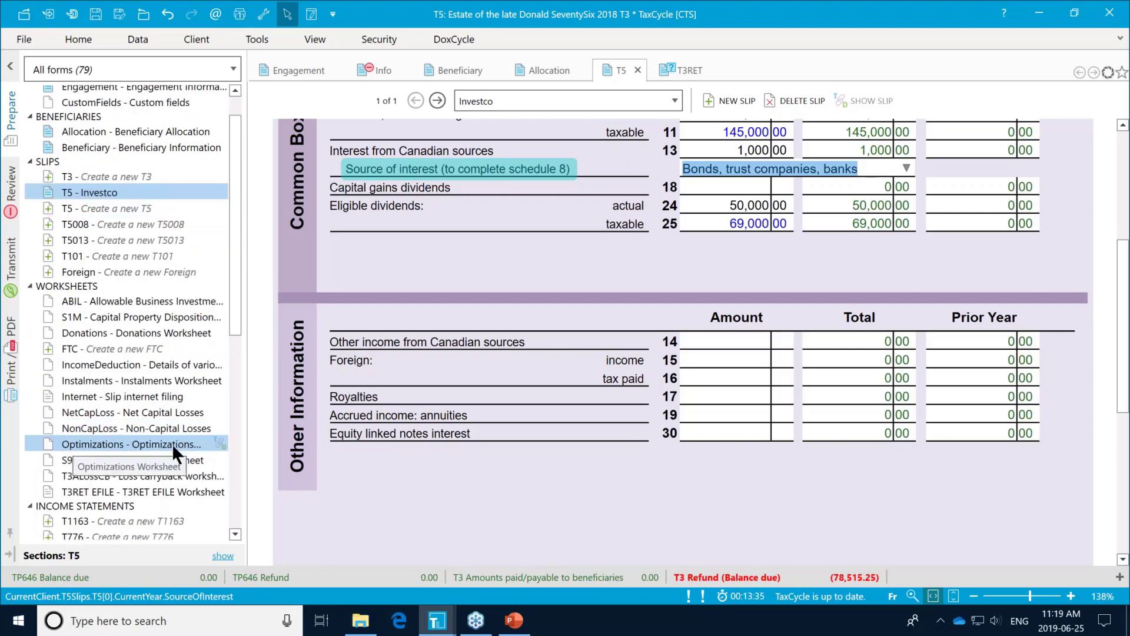
pyautogui.click(172, 443)
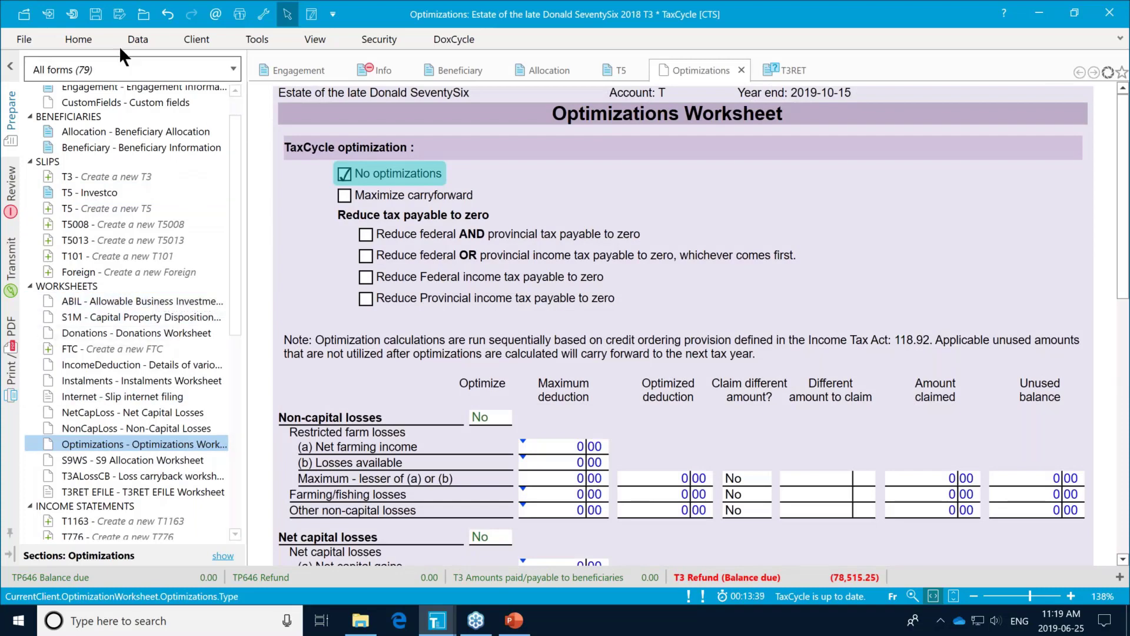
pyautogui.click(82, 39)
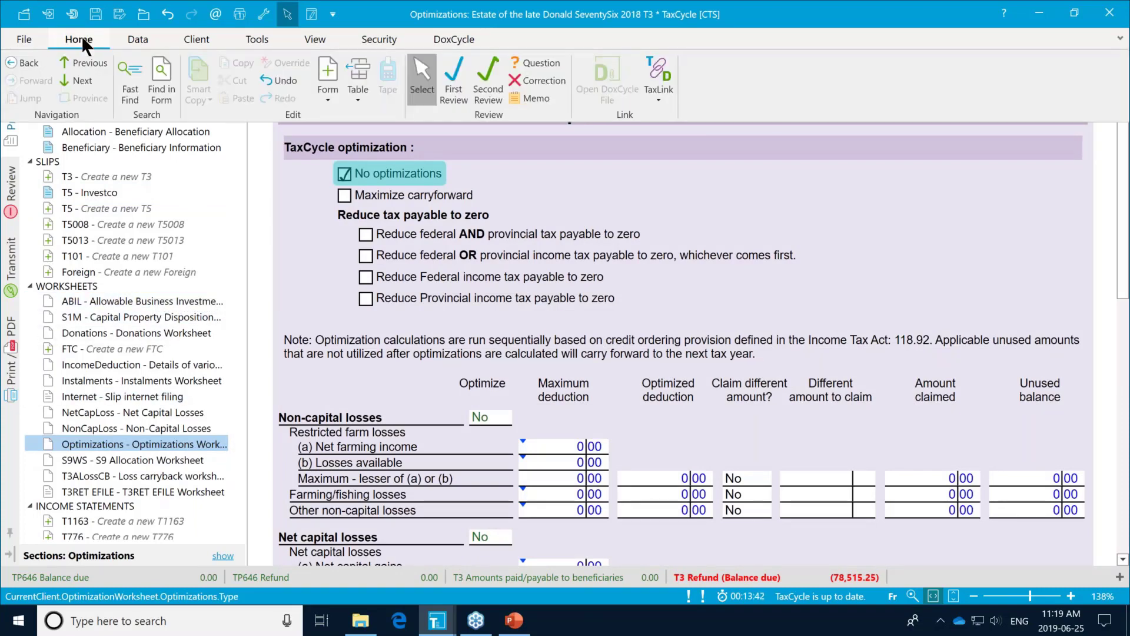
pyautogui.click(135, 87)
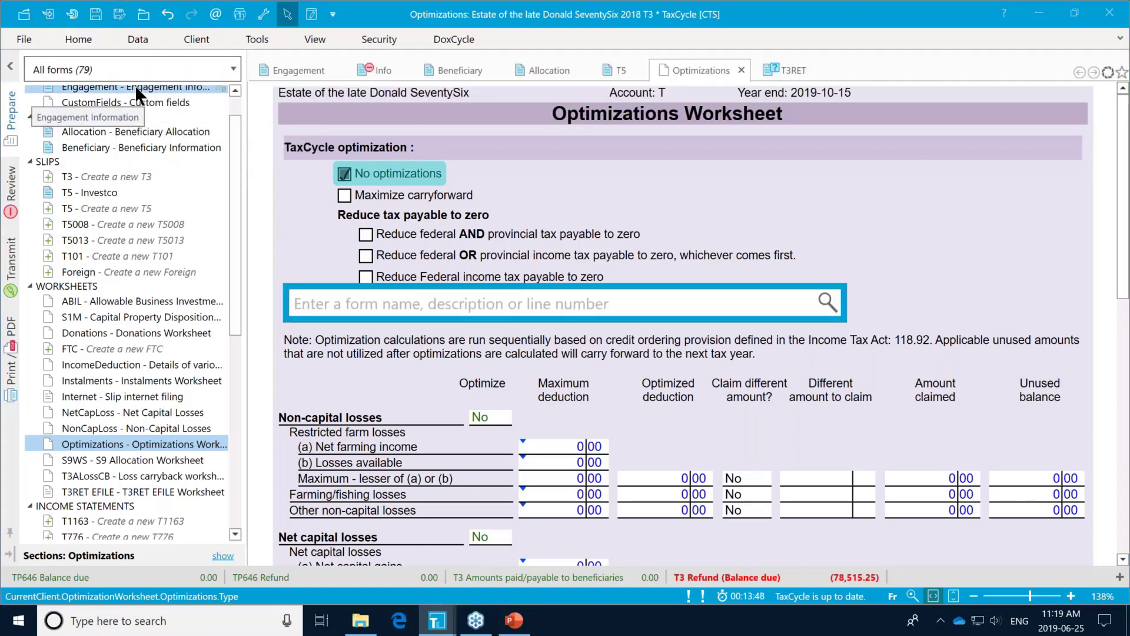
pyautogui.write('opti')
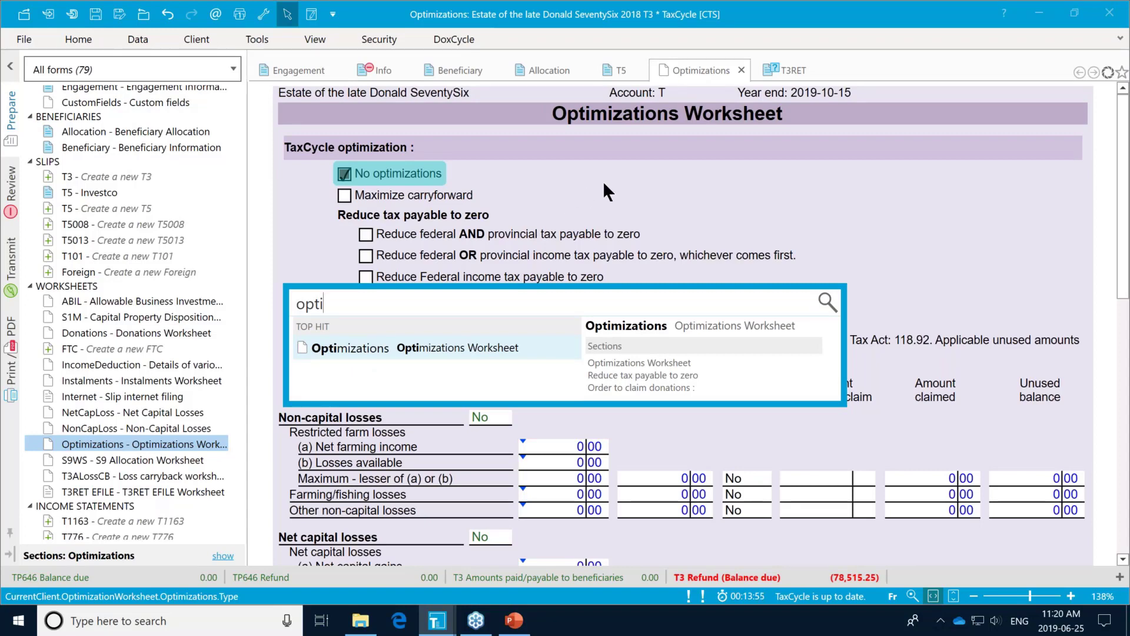
pyautogui.click(628, 171)
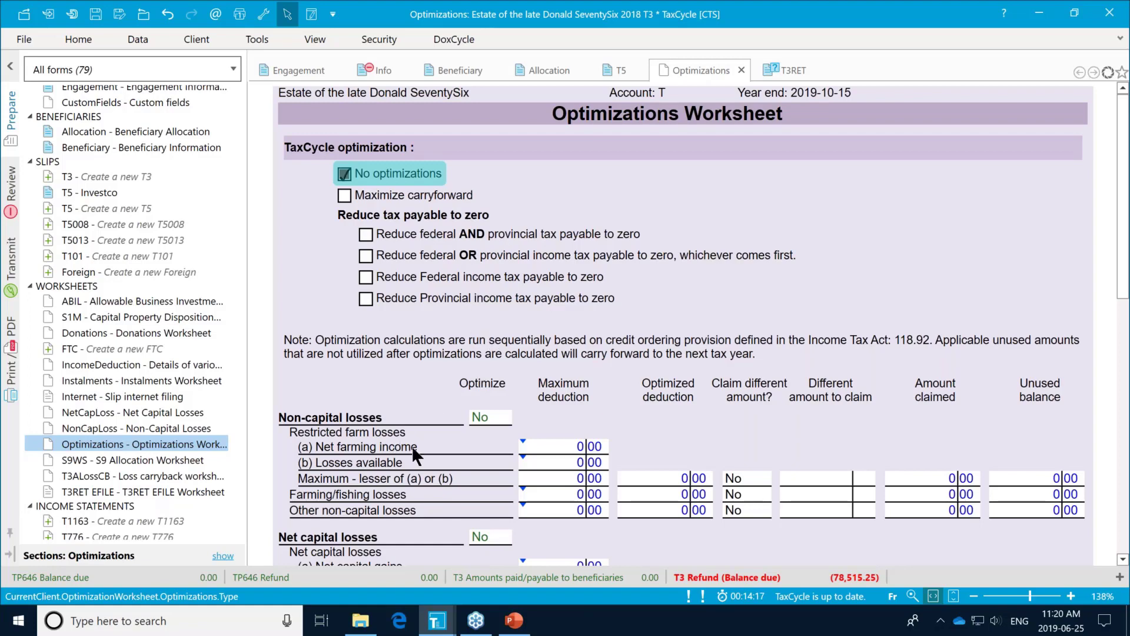
pyautogui.scroll(-3, 413, 448)
pyautogui.scroll(-3, 412, 449)
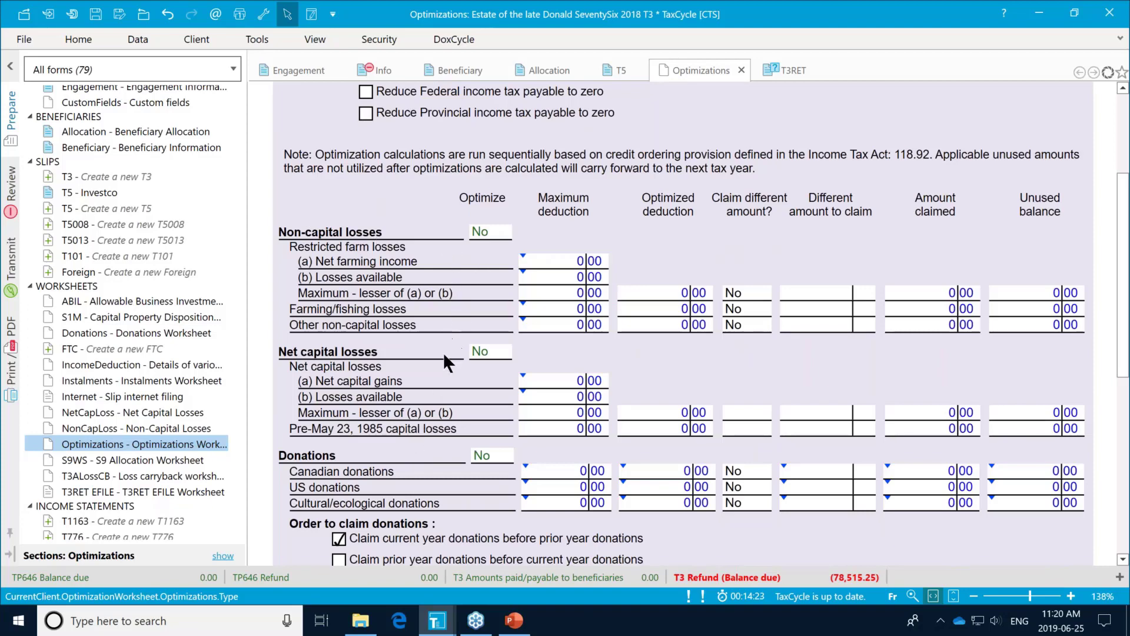
pyautogui.scroll(-3, 444, 359)
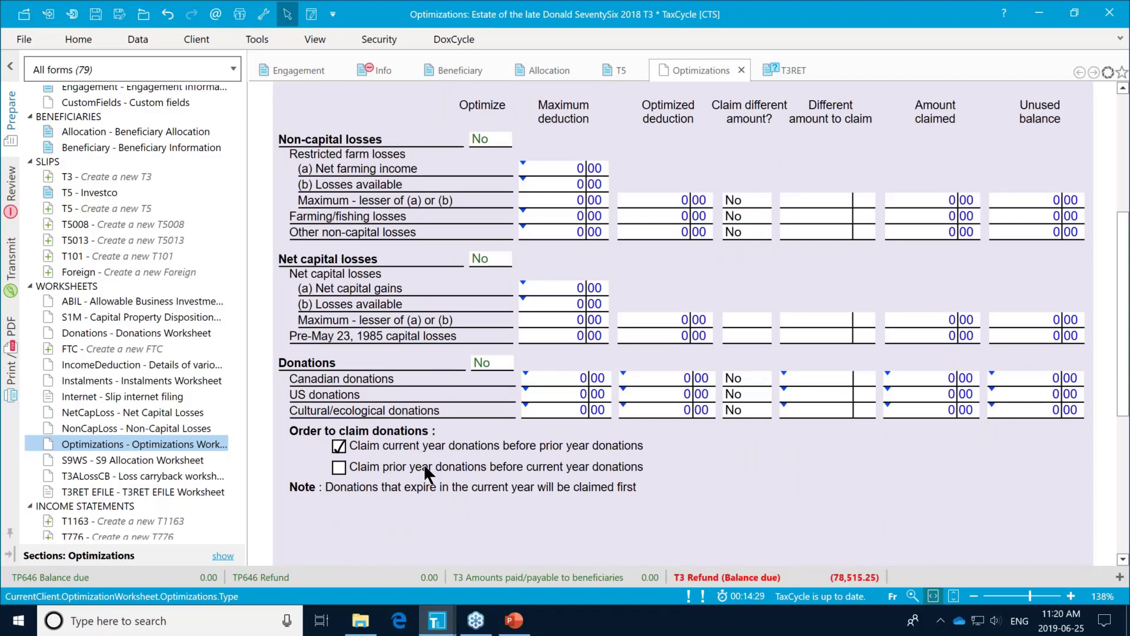
pyautogui.scroll(-3, 422, 464)
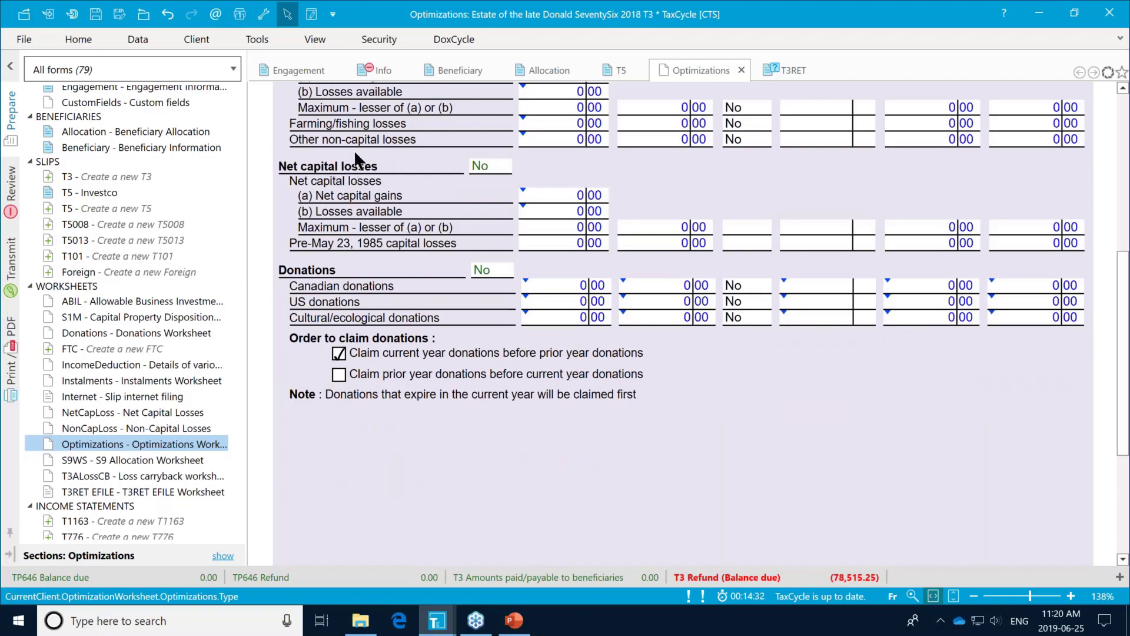
pyautogui.scroll(12, 387, 242)
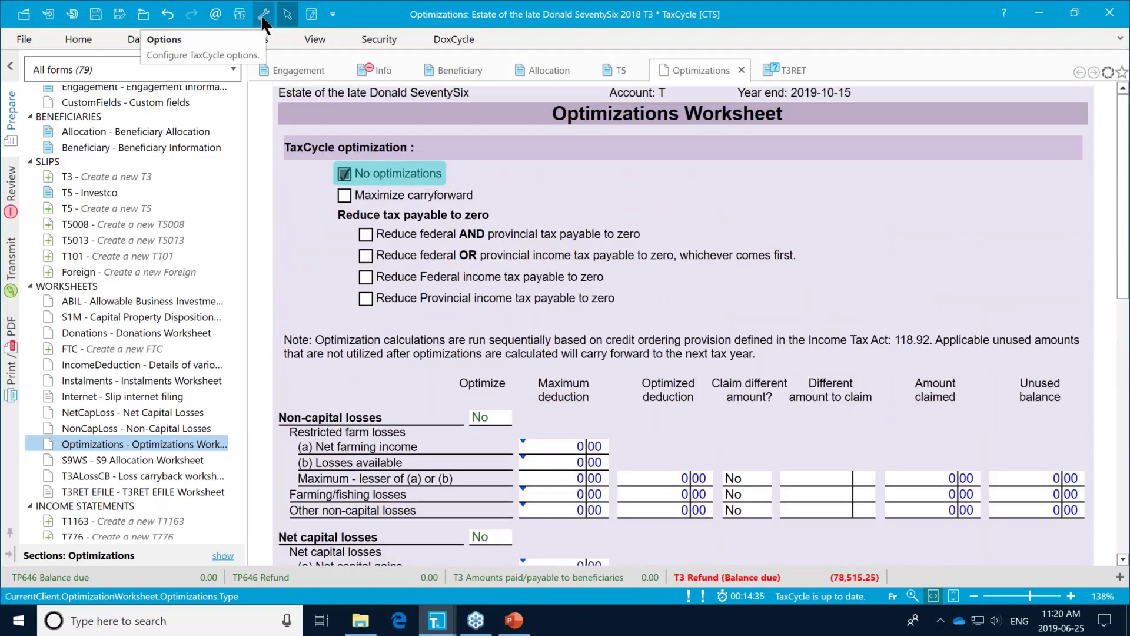
pyautogui.click(31, 37)
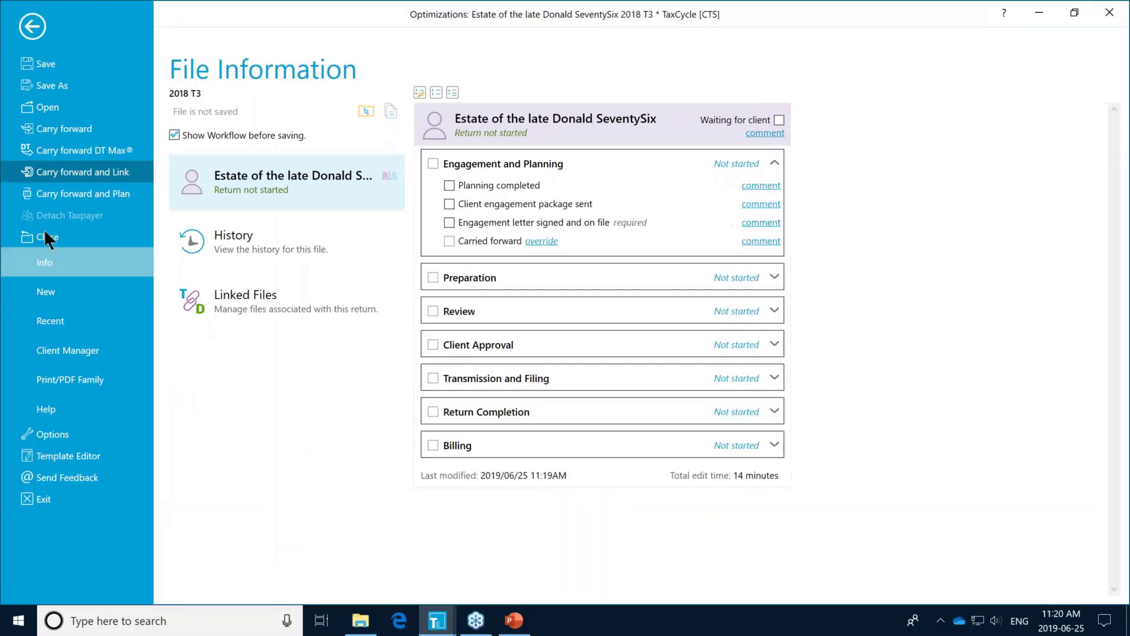
pyautogui.click(51, 434)
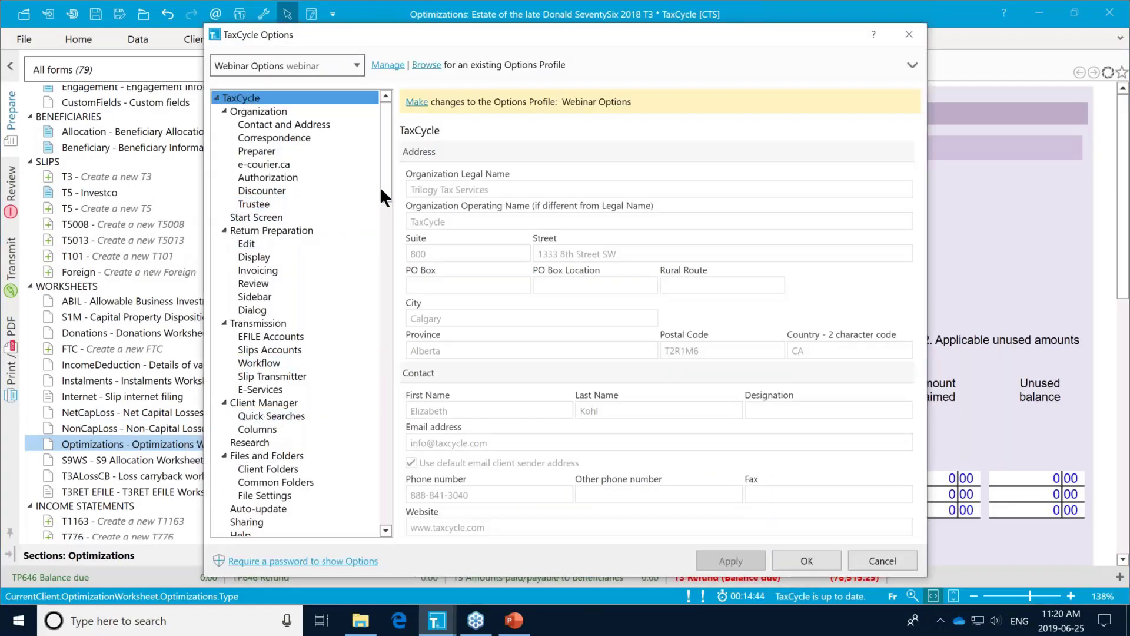
pyautogui.moveTo(383, 157); pyautogui.dragTo(379, 293)
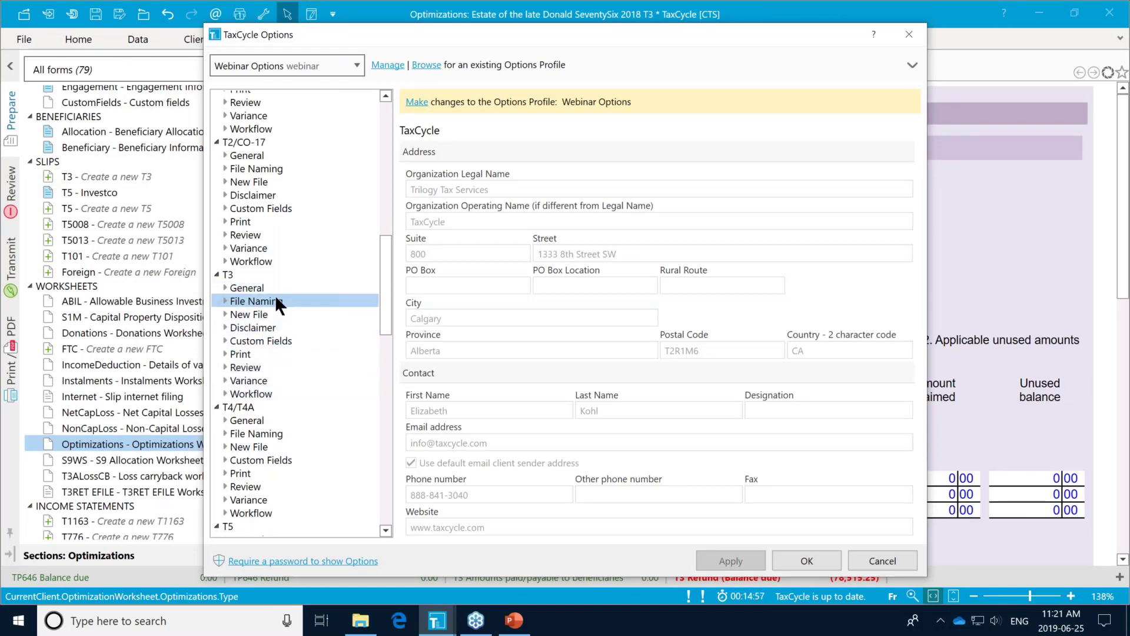
pyautogui.click(906, 35)
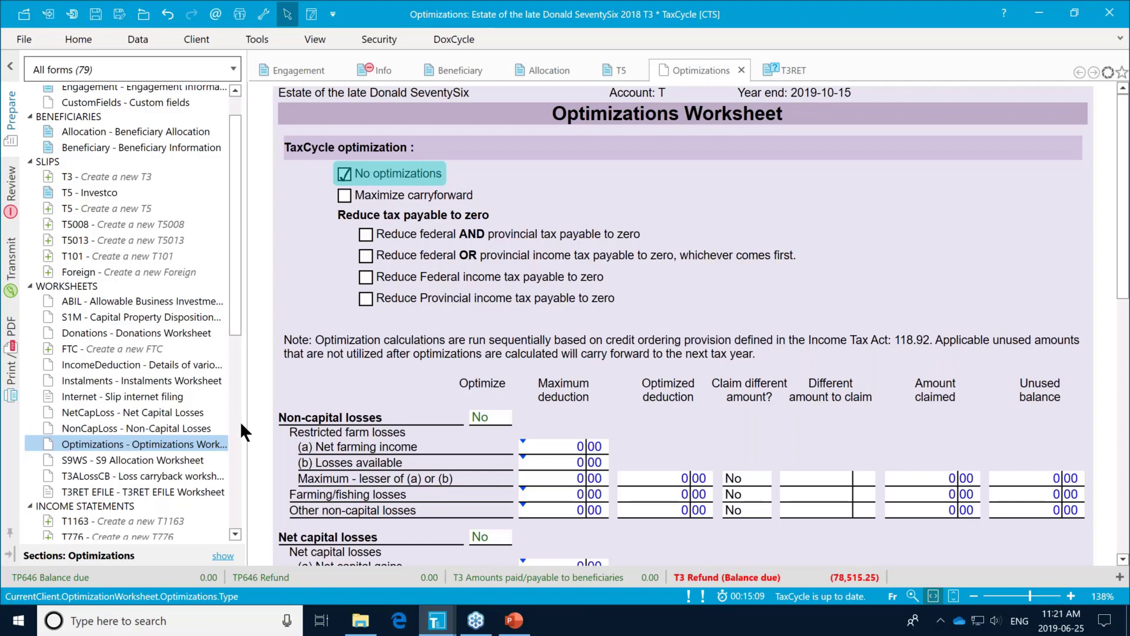
pyautogui.click(70, 366)
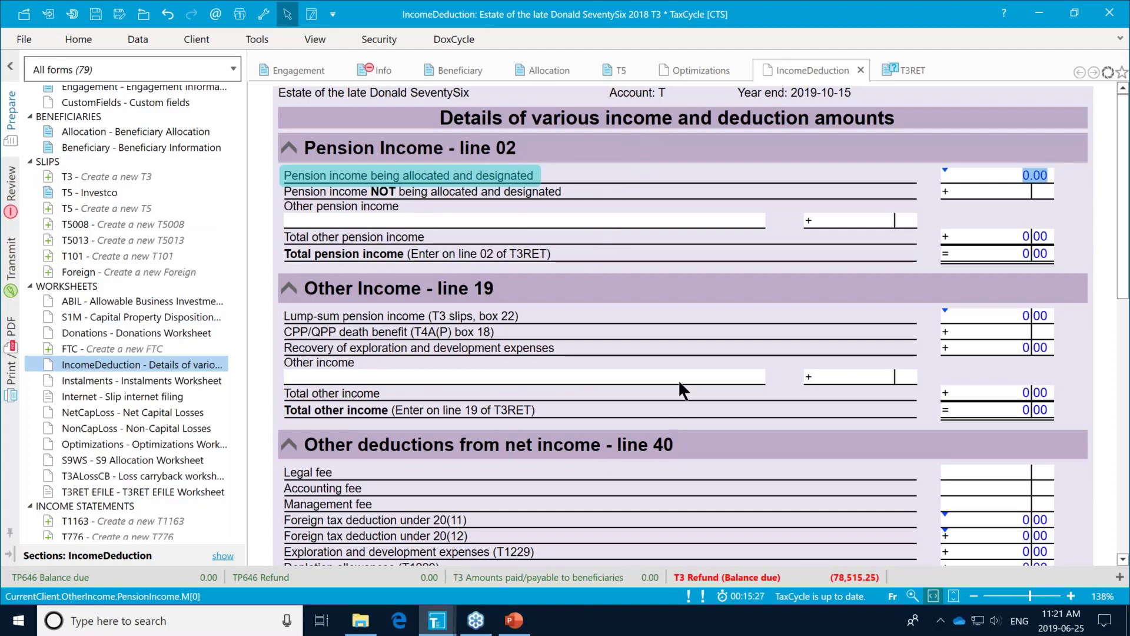
# Step: Scroll the IncomeDeduction worksheet down to Total tax deducted (amount C, 0.00)
pyautogui.scroll(-2, 678, 378)
pyautogui.scroll(-2, 678, 378)
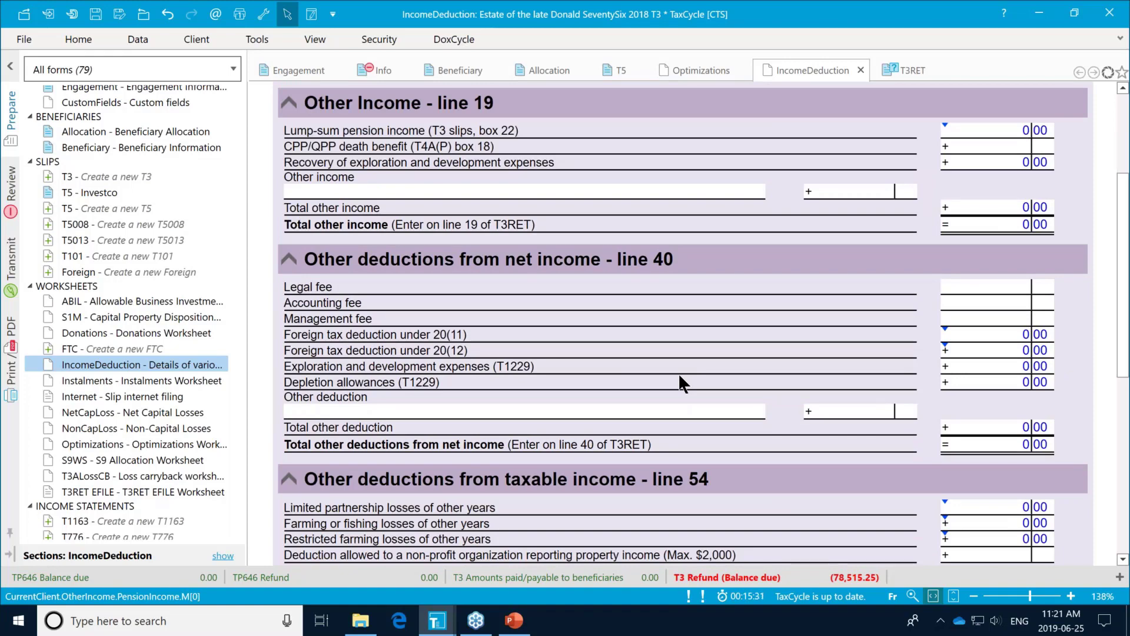
pyautogui.scroll(-2, 680, 377)
pyautogui.scroll(-4, 679, 377)
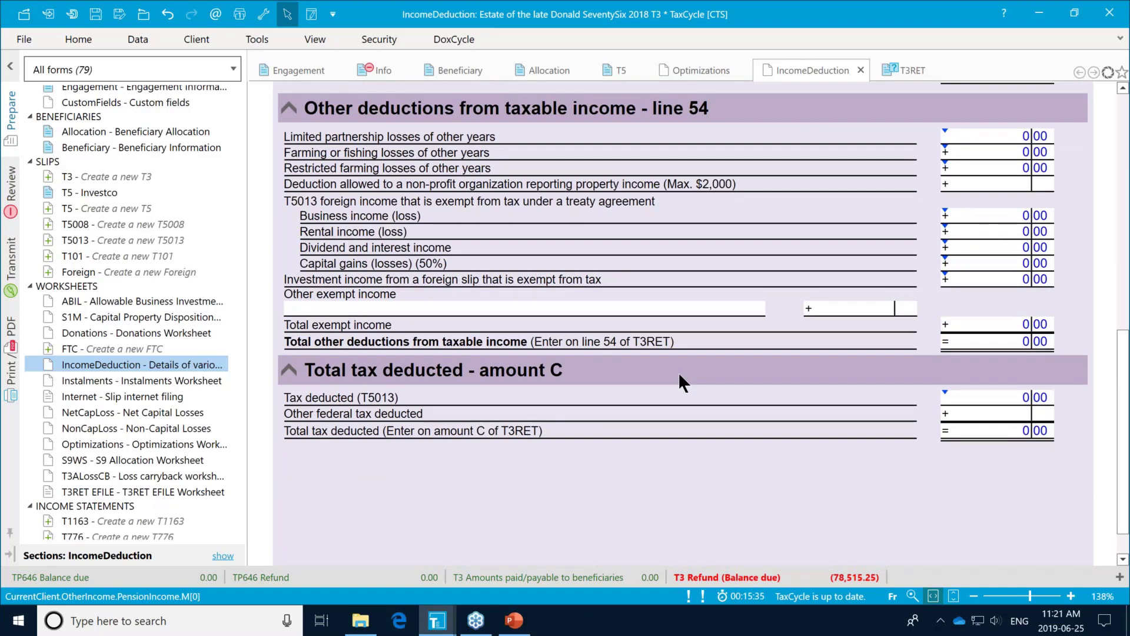
pyautogui.scroll(-1, 678, 382)
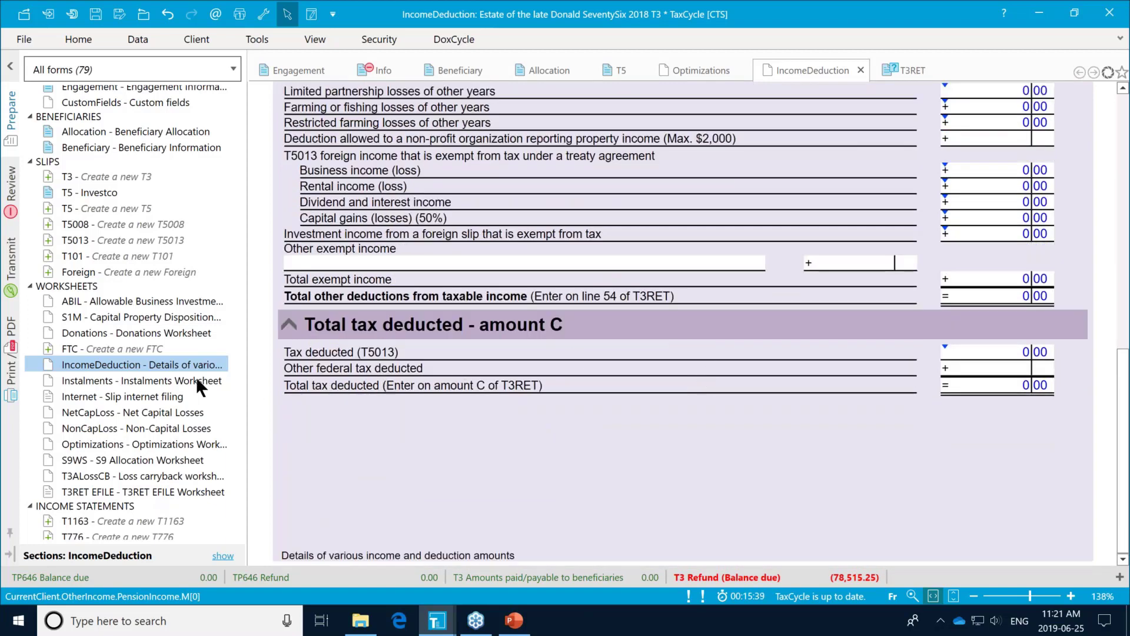
pyautogui.scroll(1, 135, 368)
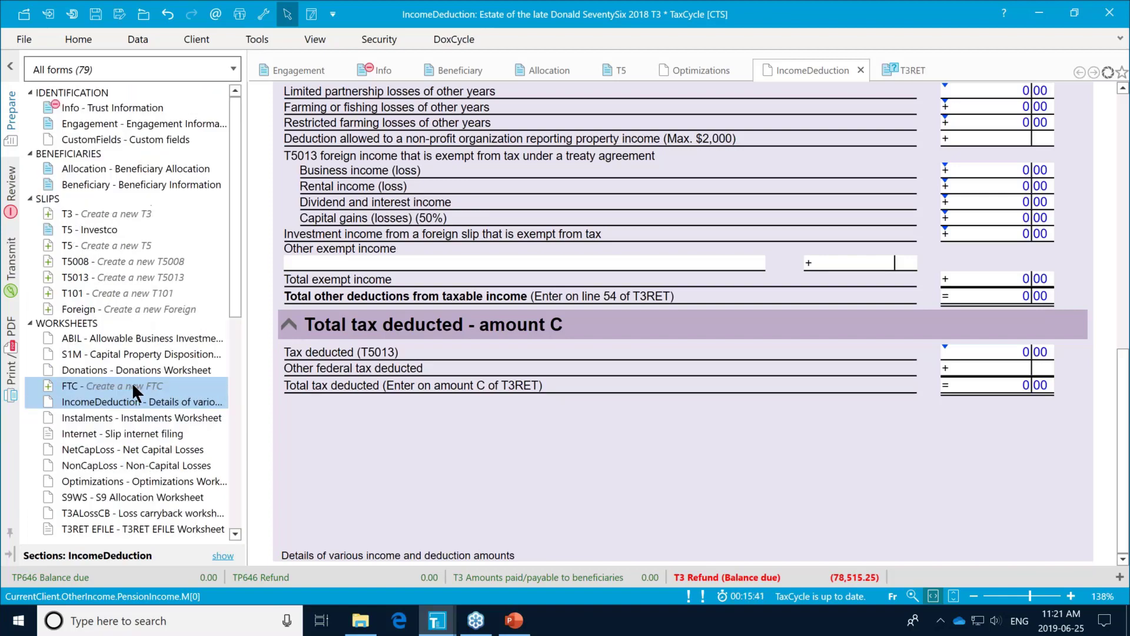
pyautogui.scroll(-5, 136, 382)
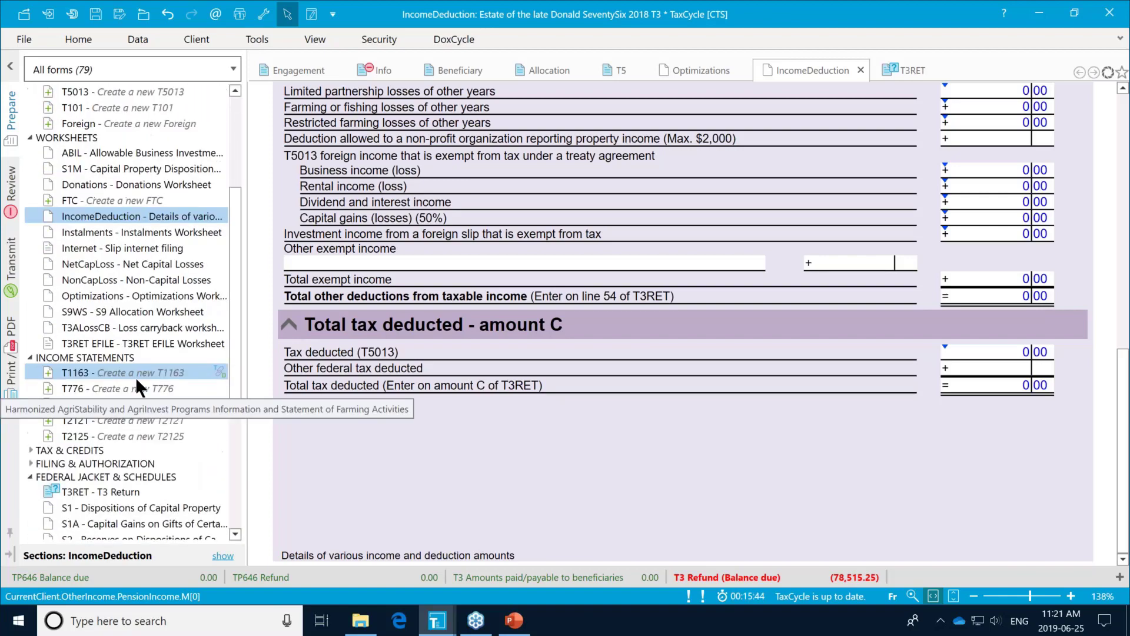
pyautogui.scroll(-1, 135, 377)
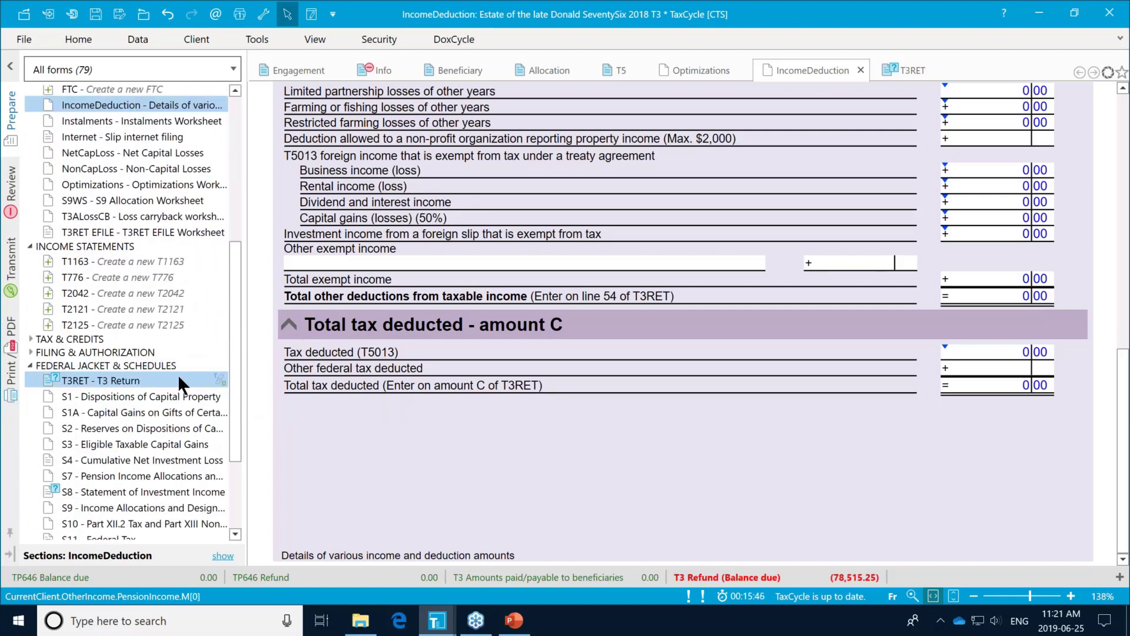
# Step: Review the estate's T3 return through Step 3: 176,000.00 total and net income, including 175,000.00 dividends
pyautogui.click(105, 379)
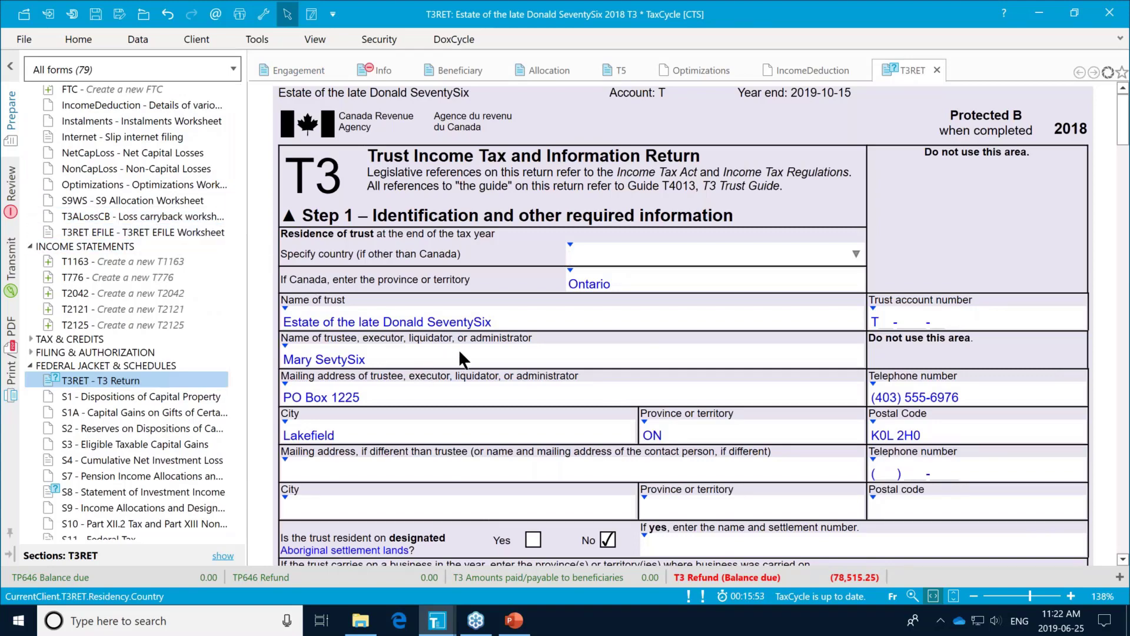
pyautogui.scroll(-3, 459, 352)
pyautogui.scroll(-6, 458, 349)
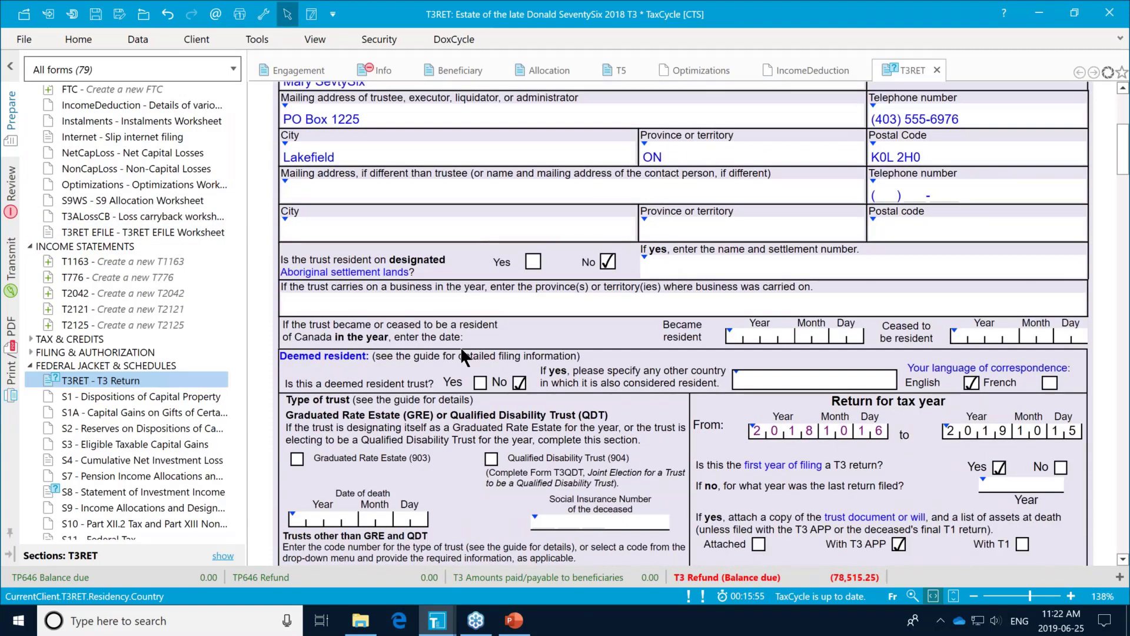
pyautogui.scroll(-3, 460, 346)
pyautogui.scroll(-15, 460, 346)
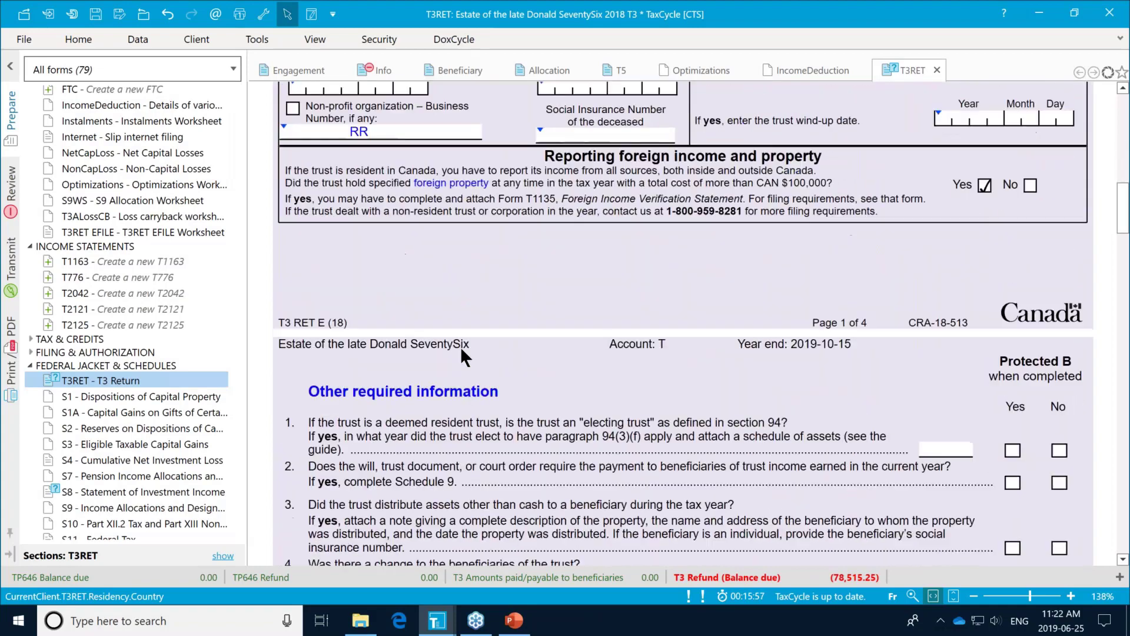
pyautogui.scroll(-3, 460, 353)
pyautogui.scroll(-14, 461, 346)
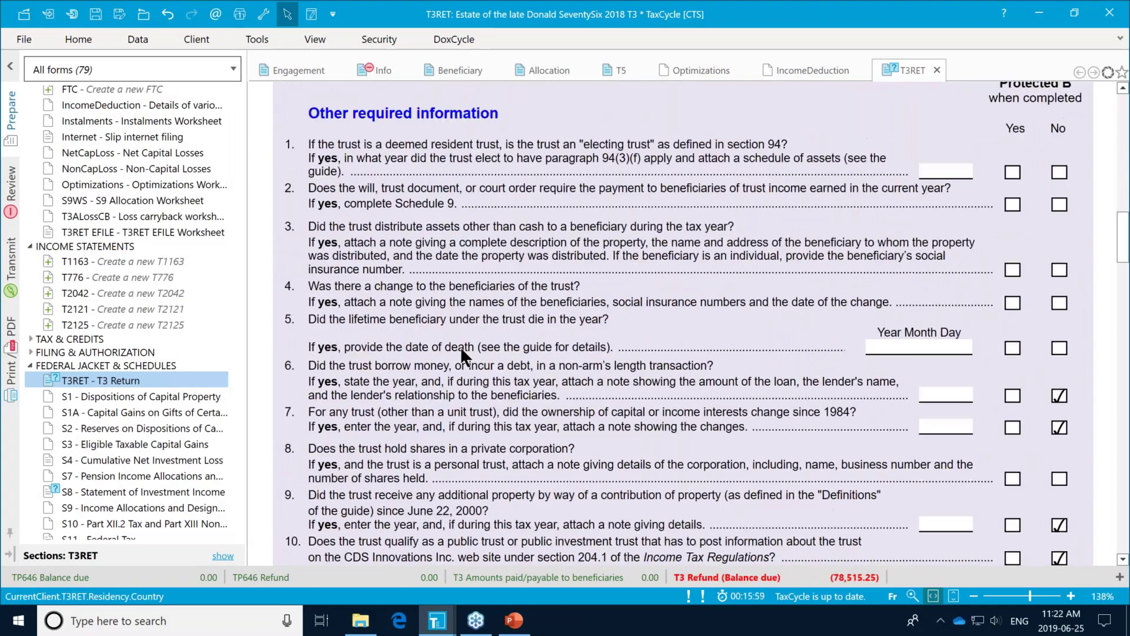
pyautogui.scroll(-3, 461, 353)
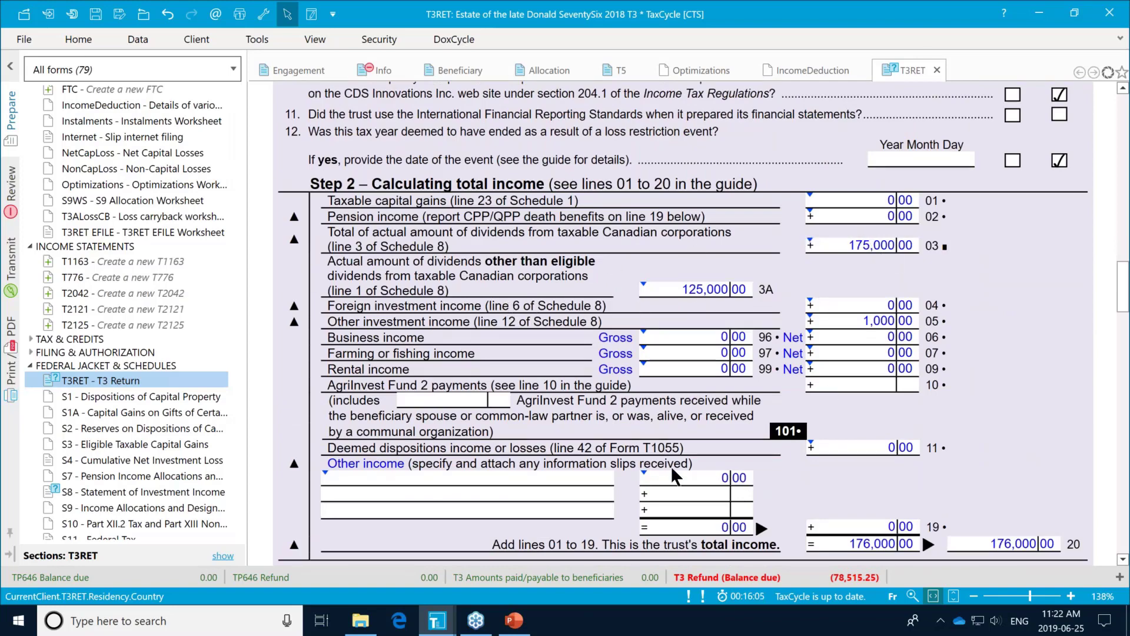
pyautogui.scroll(-6, 663, 456)
pyautogui.scroll(-9, 660, 450)
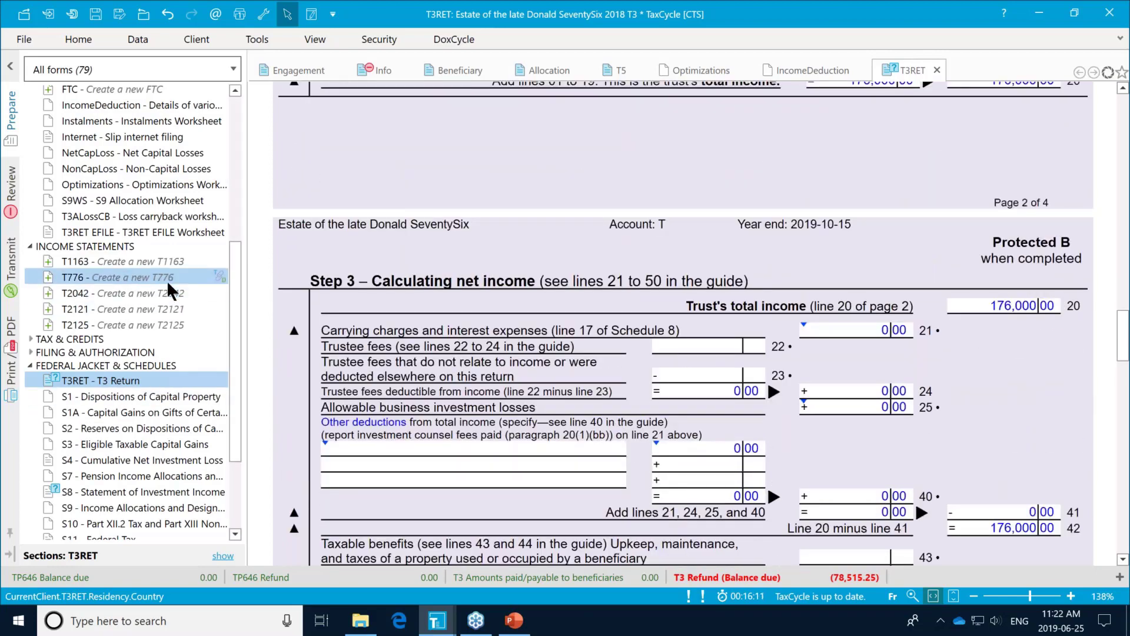
pyautogui.scroll(2, 168, 280)
pyautogui.scroll(1, 168, 277)
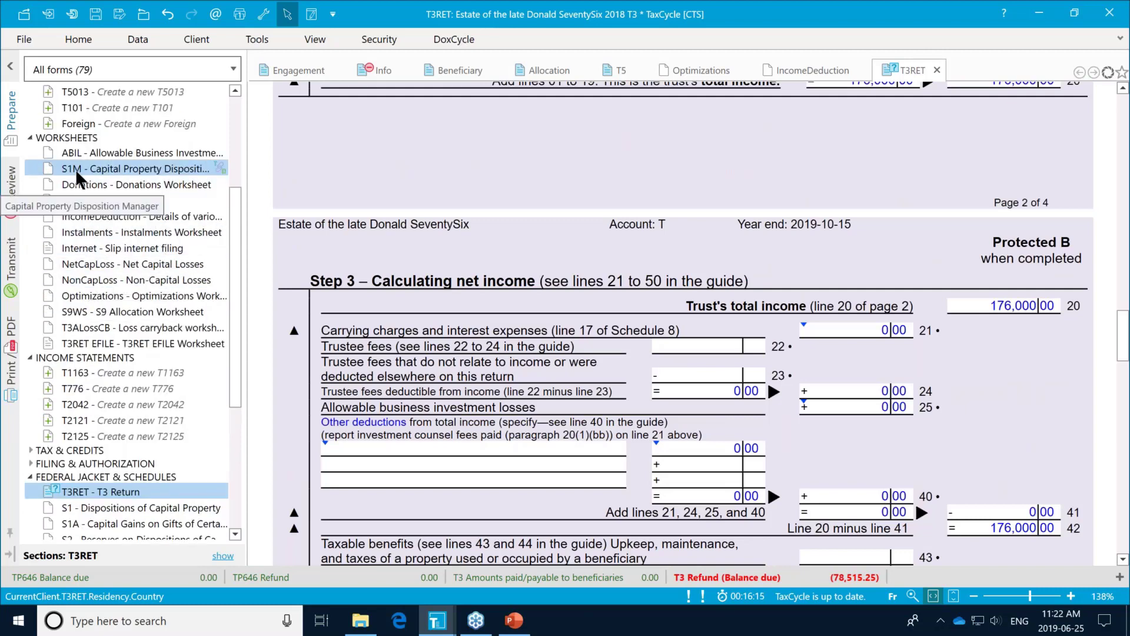
pyautogui.click(112, 168)
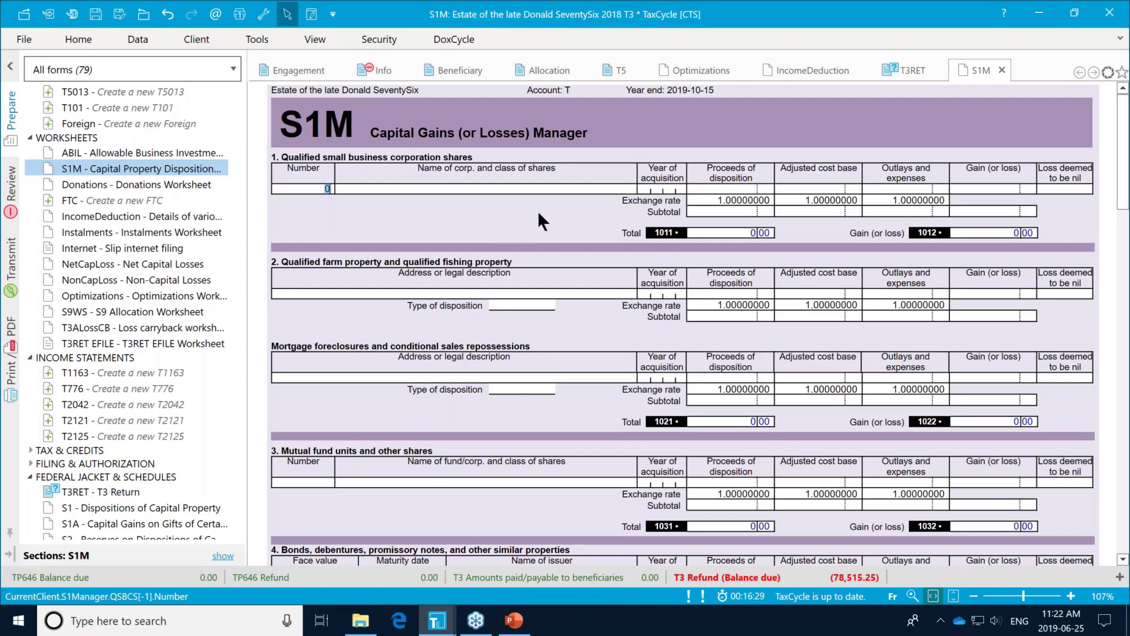
pyautogui.scroll(-2, 527, 257)
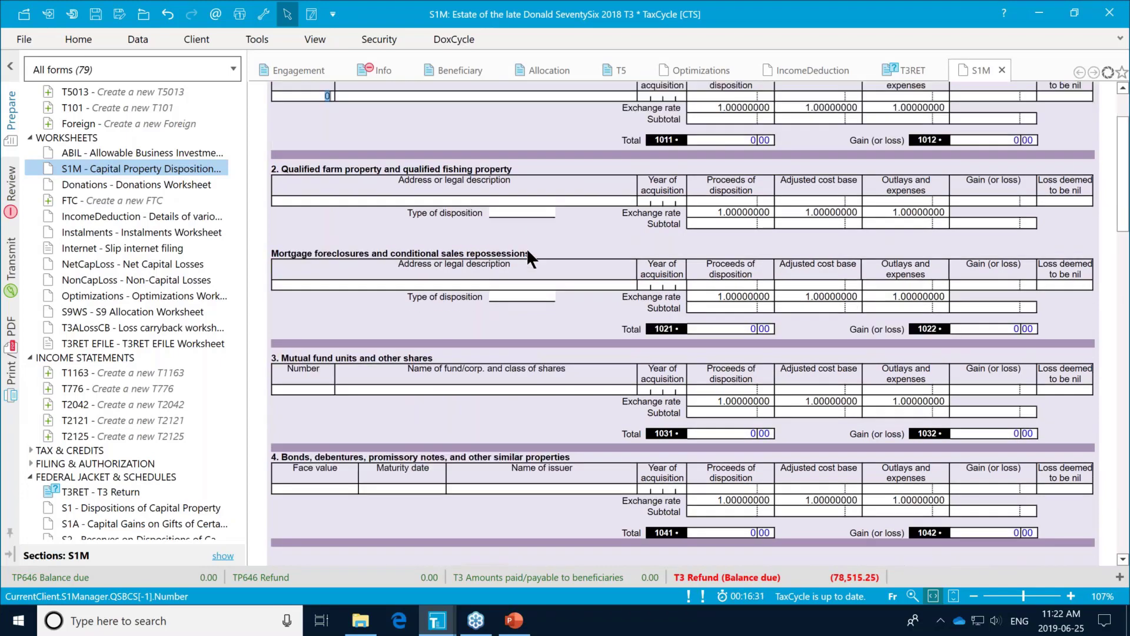
pyautogui.scroll(-3, 527, 257)
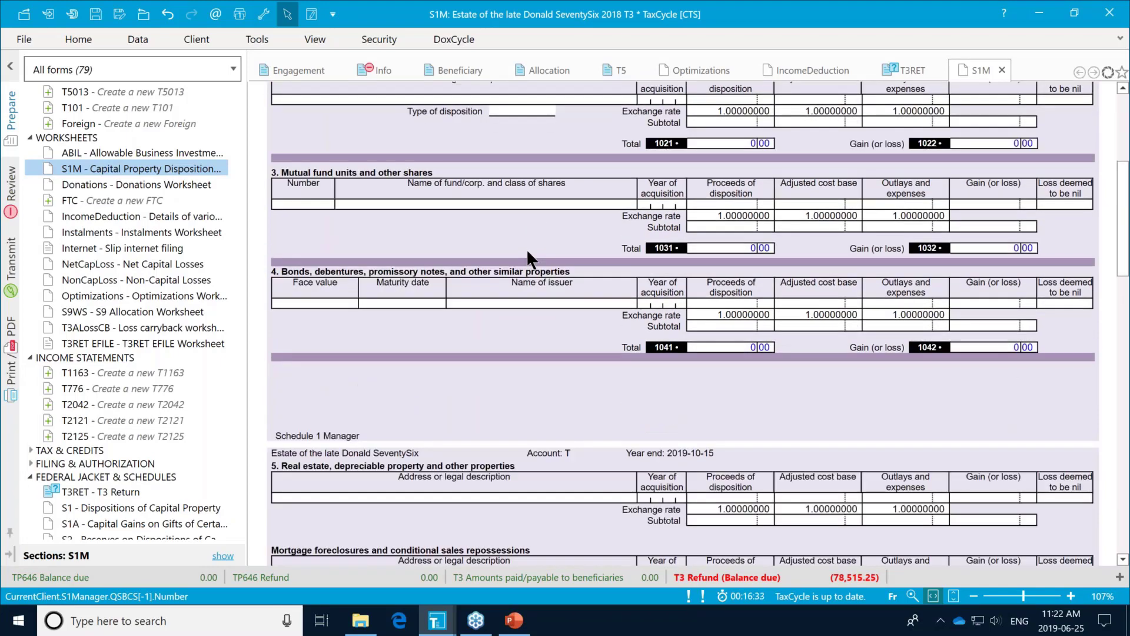
pyautogui.scroll(-5, 527, 253)
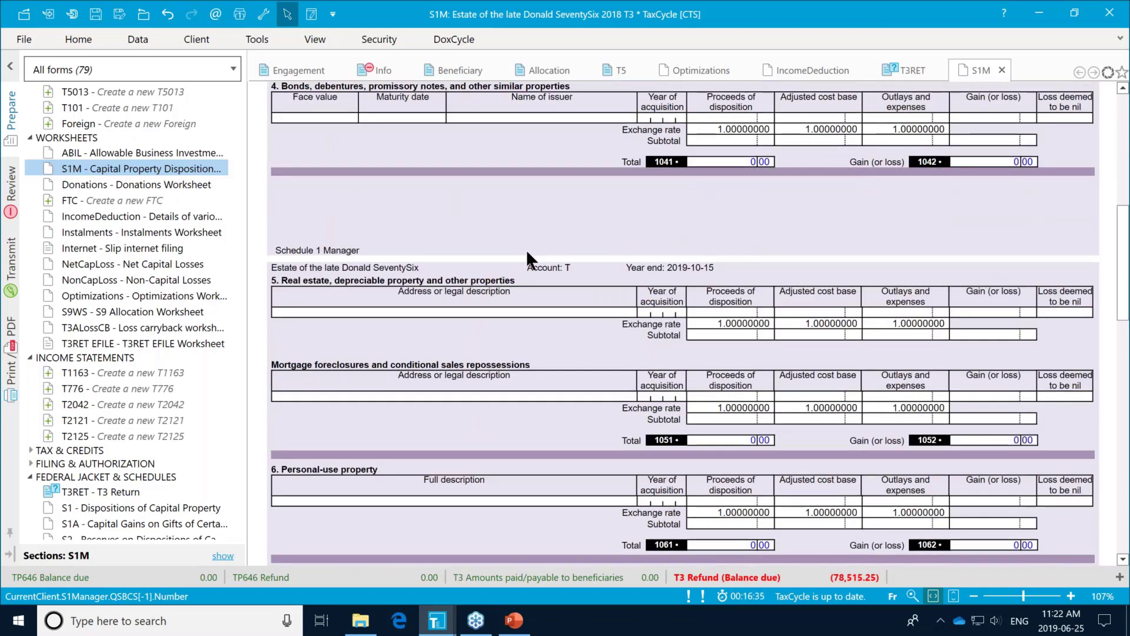
pyautogui.scroll(-5, 527, 254)
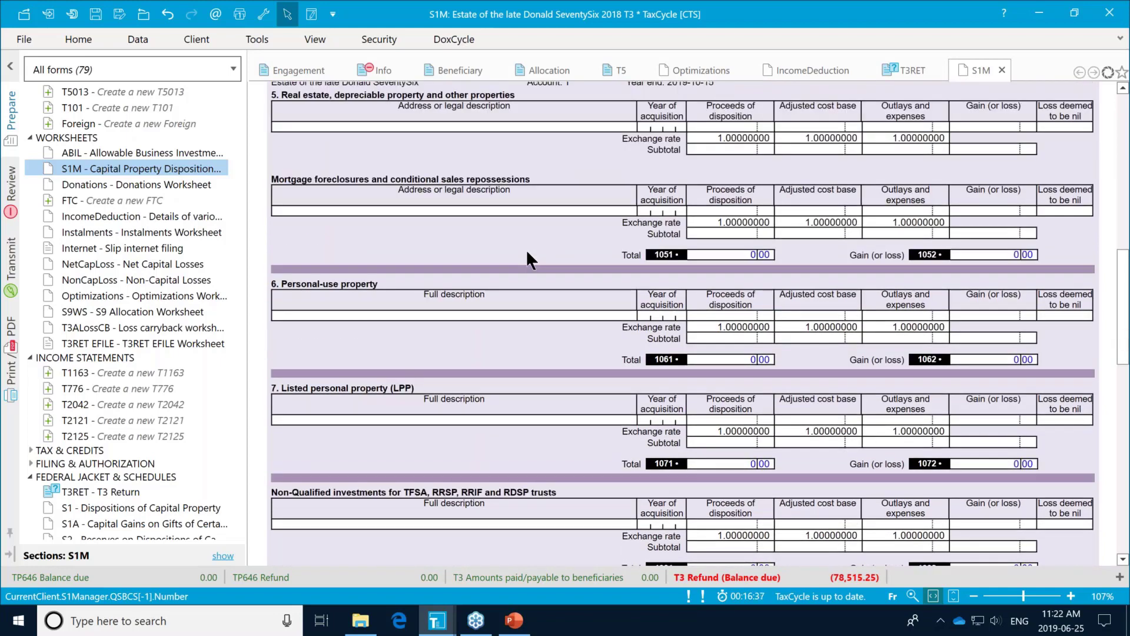
pyautogui.scroll(-10, 528, 253)
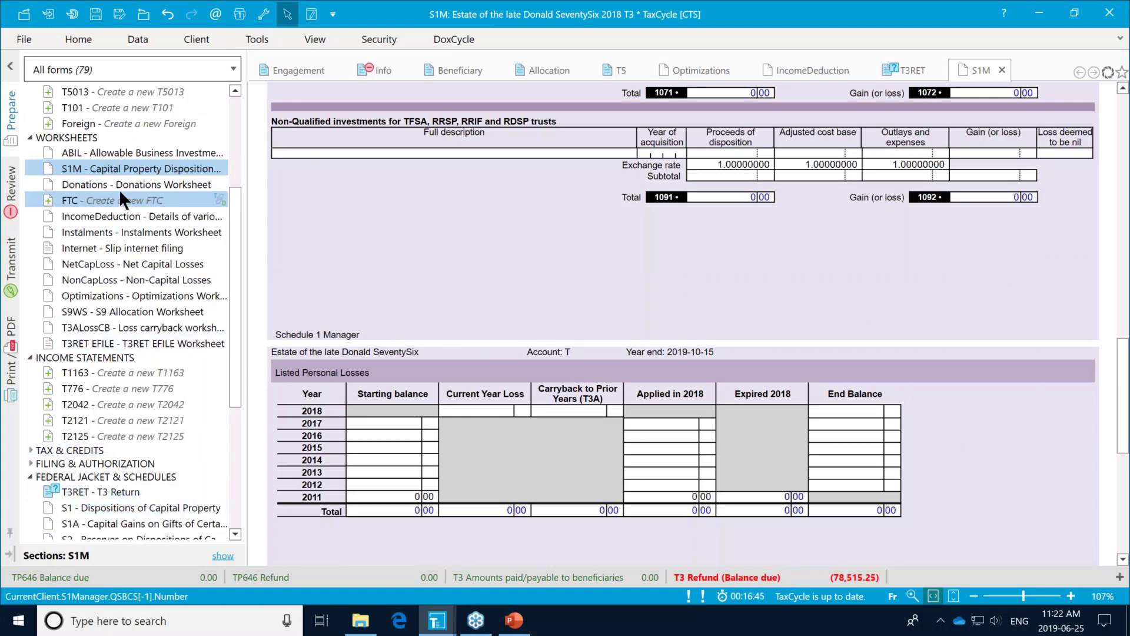
pyautogui.scroll(3, 512, 247)
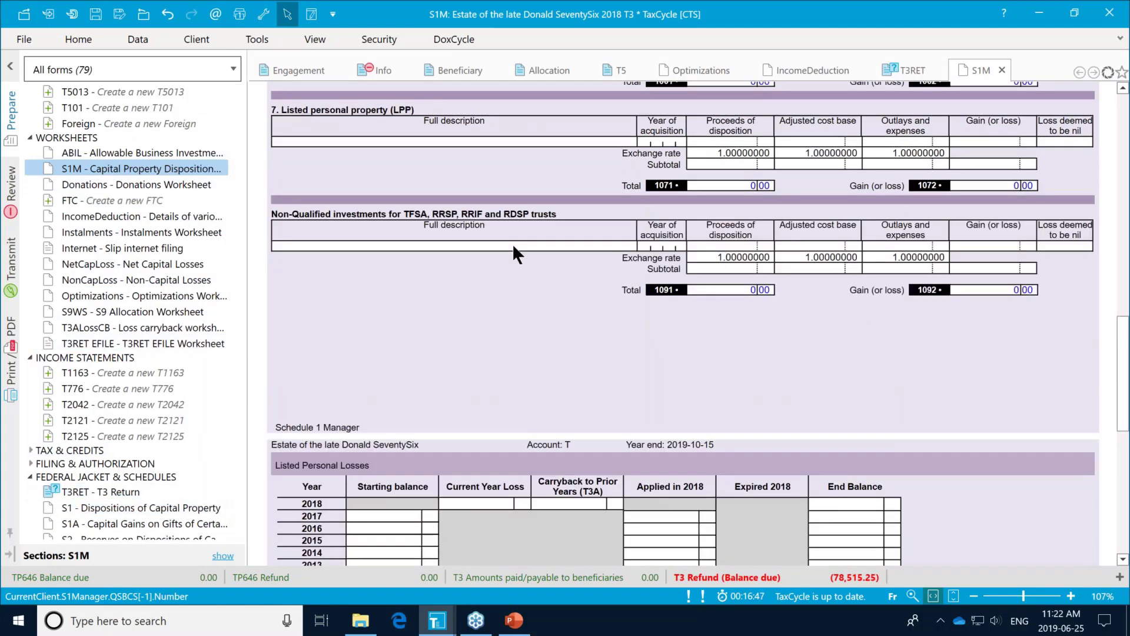
pyautogui.scroll(3, 514, 254)
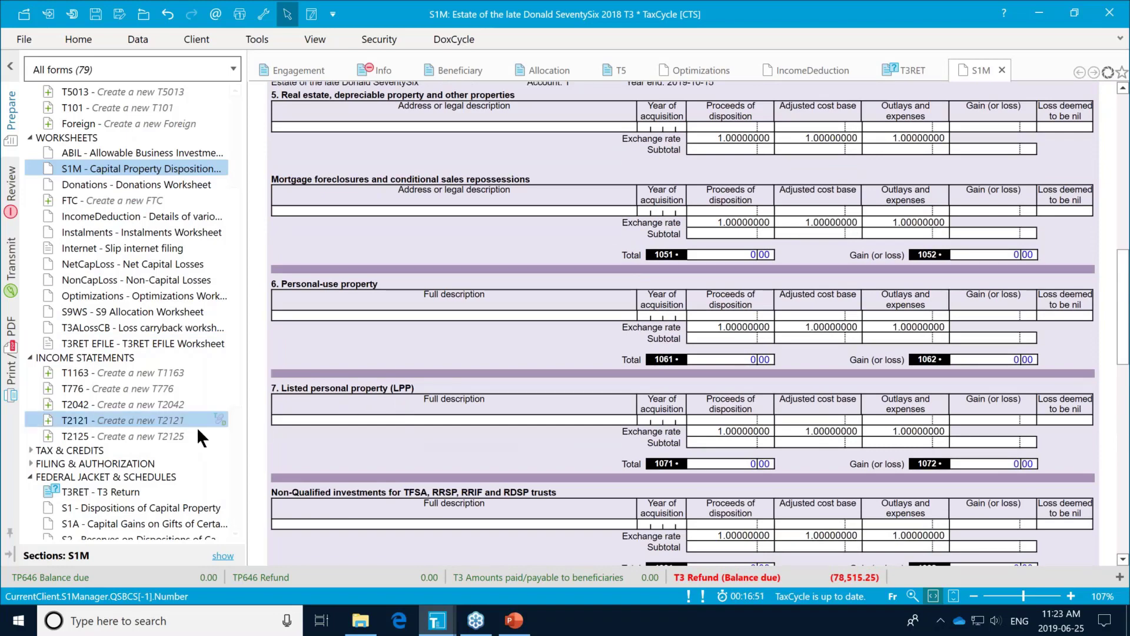
pyautogui.scroll(-2, 144, 436)
# Step: Open Schedule 8 and review its 1,000.00 of Investco bond and bank interest
pyautogui.scroll(-1, 144, 434)
pyautogui.click(136, 490)
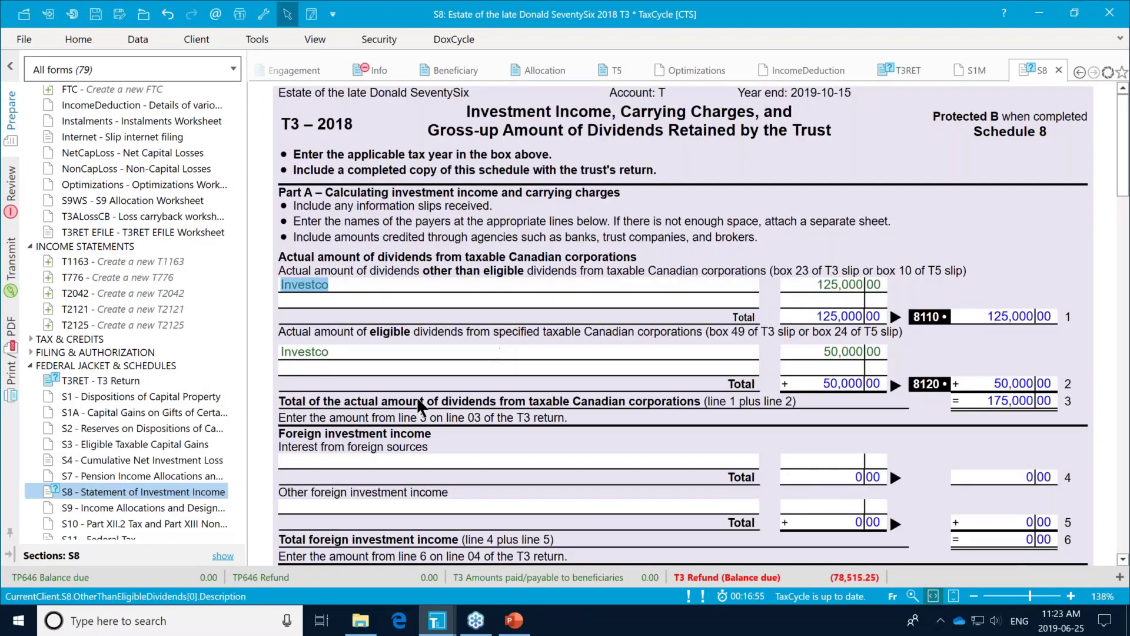
pyautogui.scroll(-2, 415, 397)
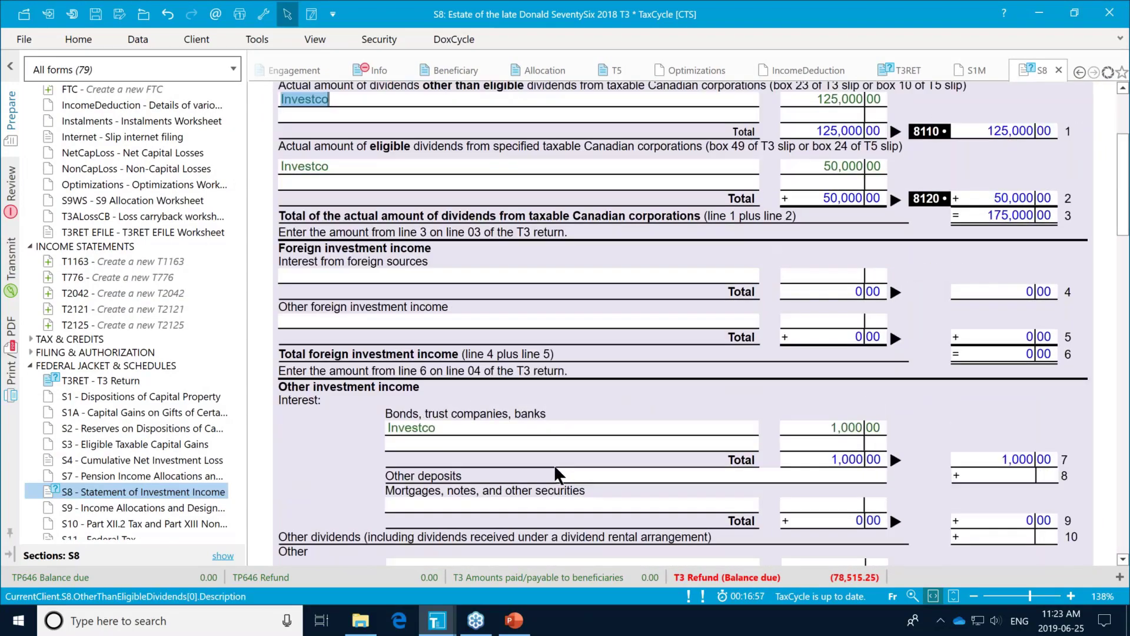
pyautogui.scroll(-3, 557, 465)
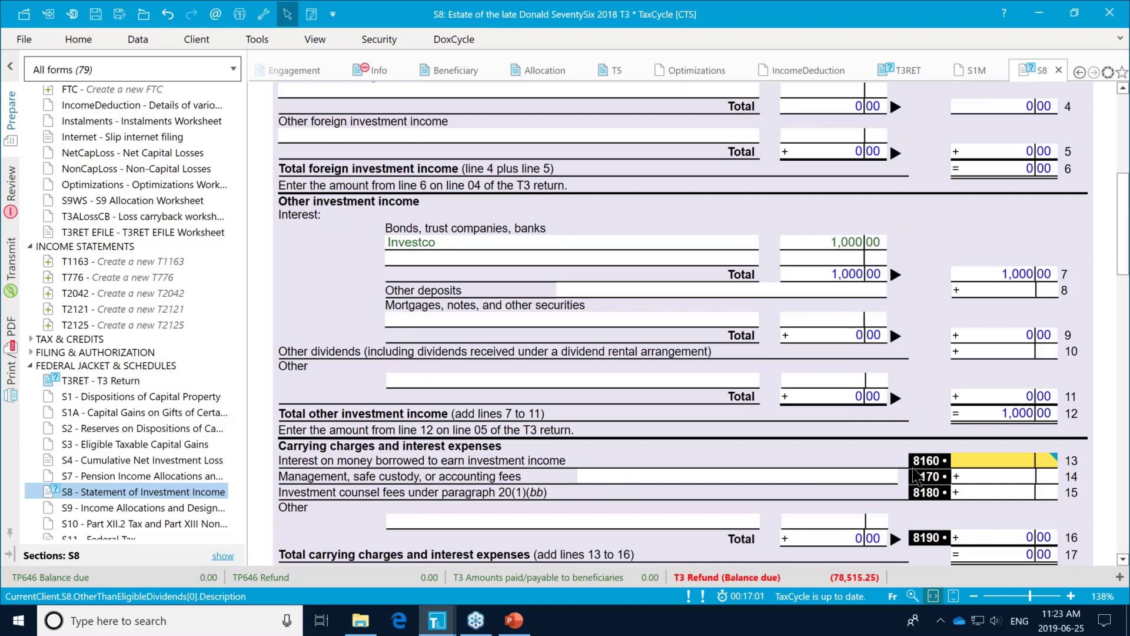
pyautogui.moveTo(1008, 465)
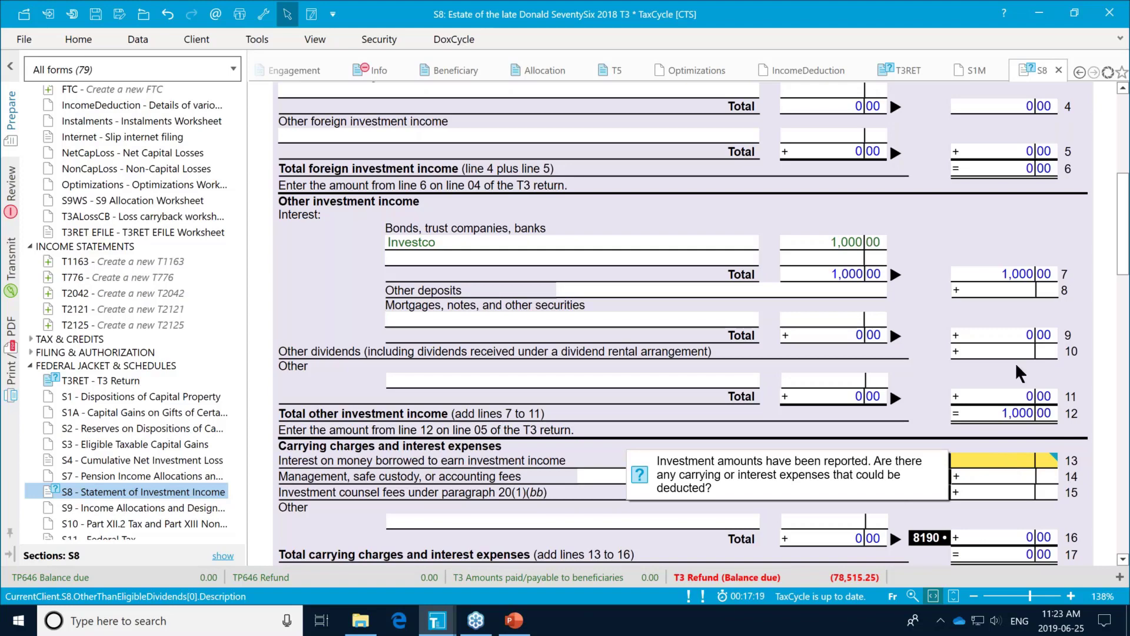
pyautogui.scroll(-2, 105, 439)
pyautogui.scroll(-2, 105, 438)
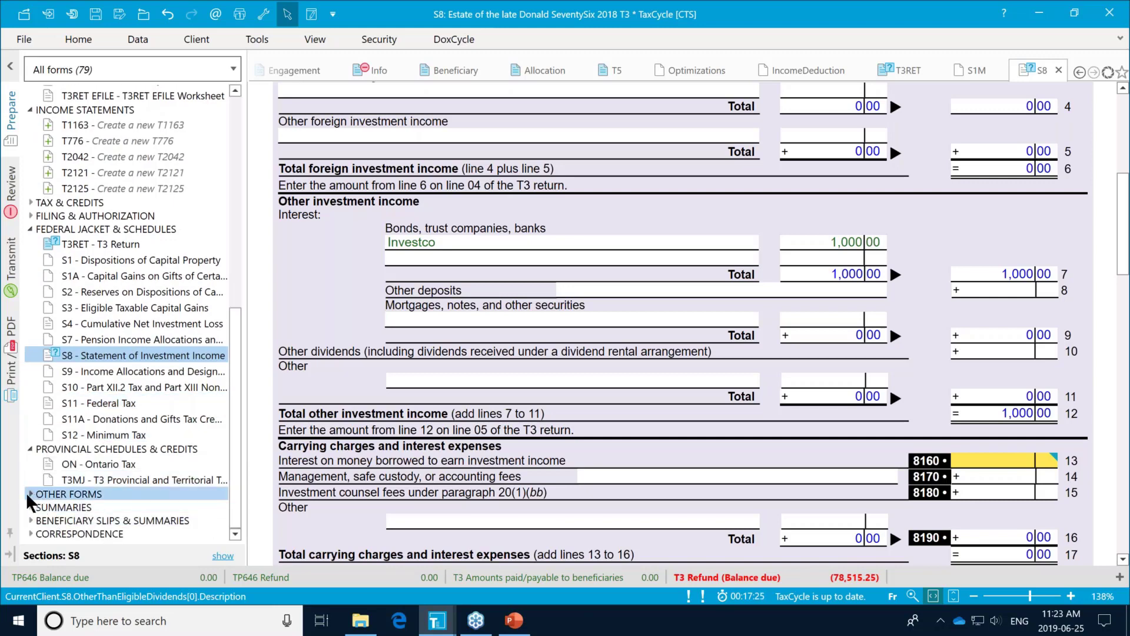
# Step: Expand the T1055 and T2223 other forms, then scroll back to the Schedule 8 carrying charges lines
pyautogui.click(30, 495)
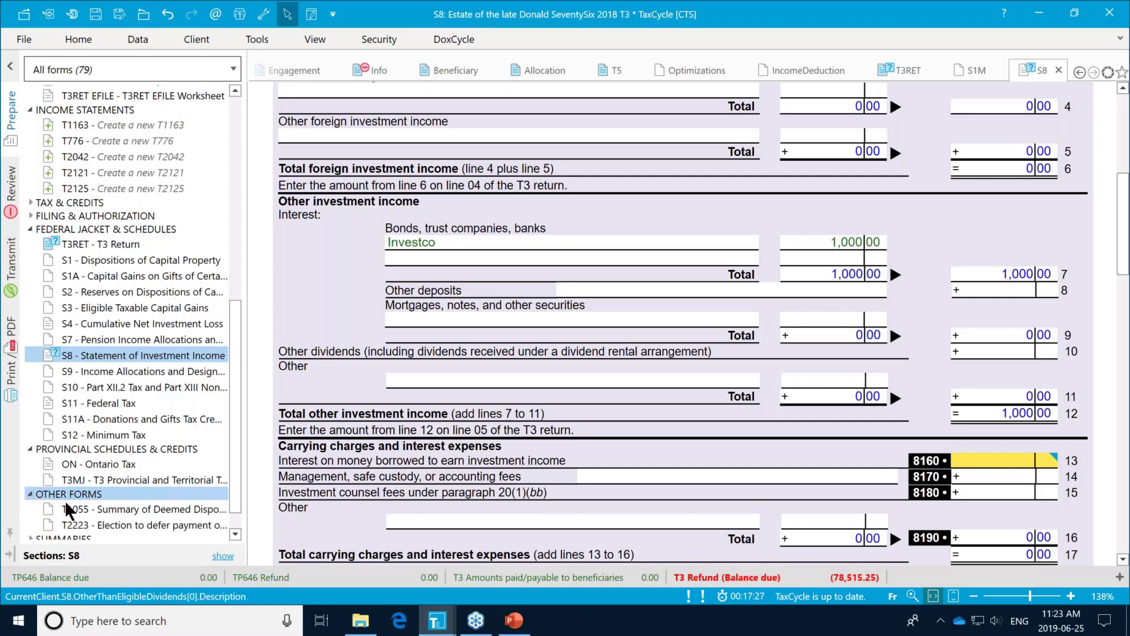
pyautogui.scroll(-1, 106, 509)
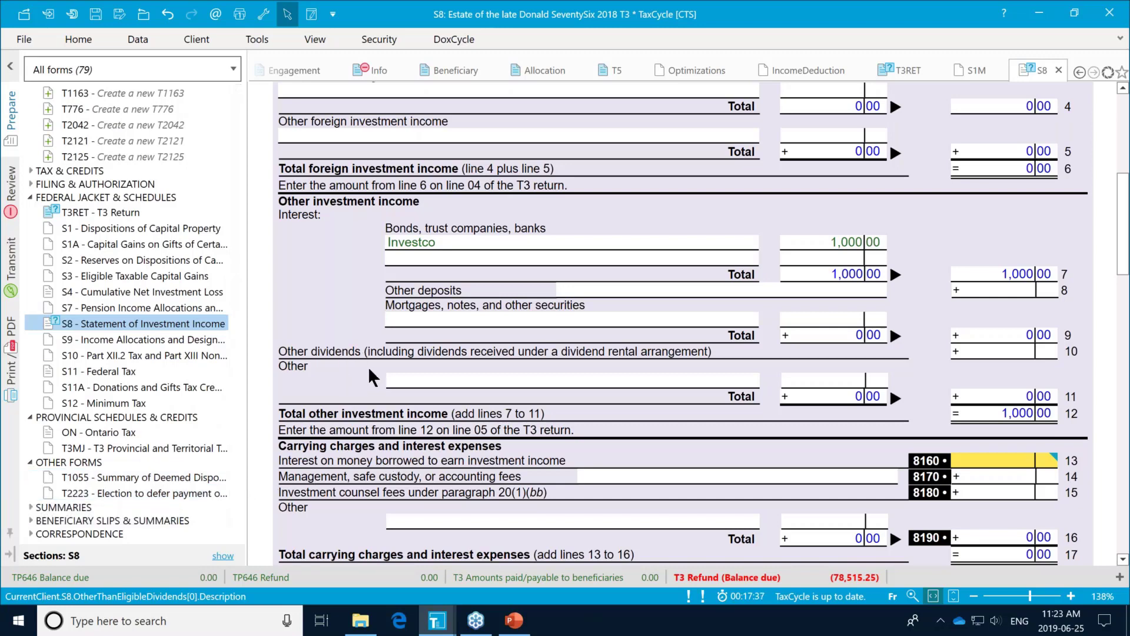
pyautogui.scroll(-3, 332, 438)
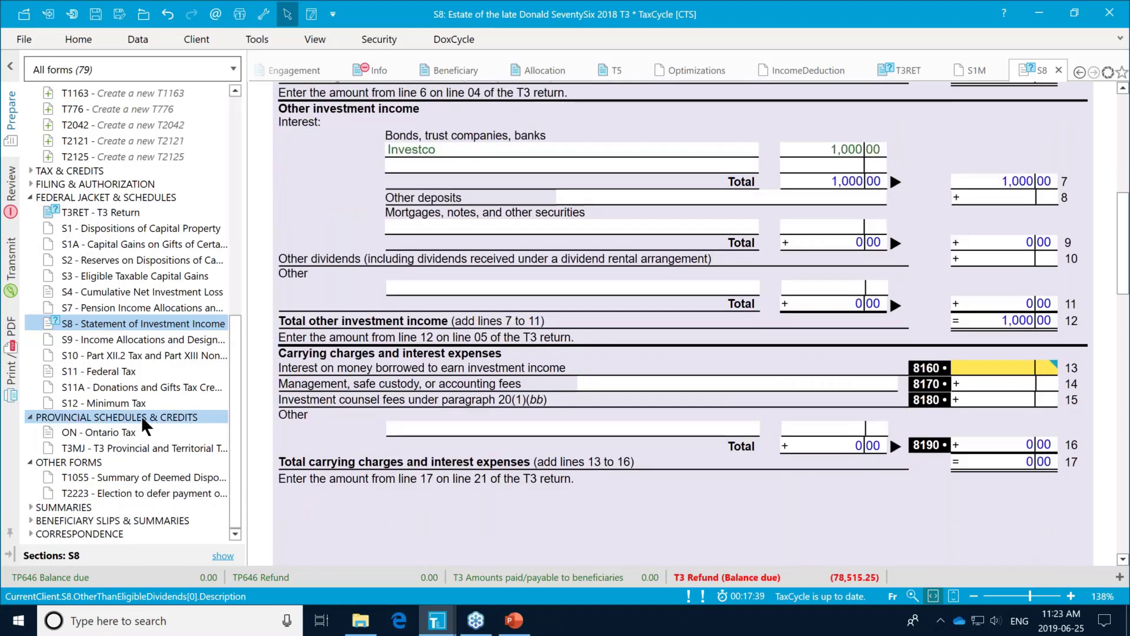
pyautogui.scroll(2, 144, 424)
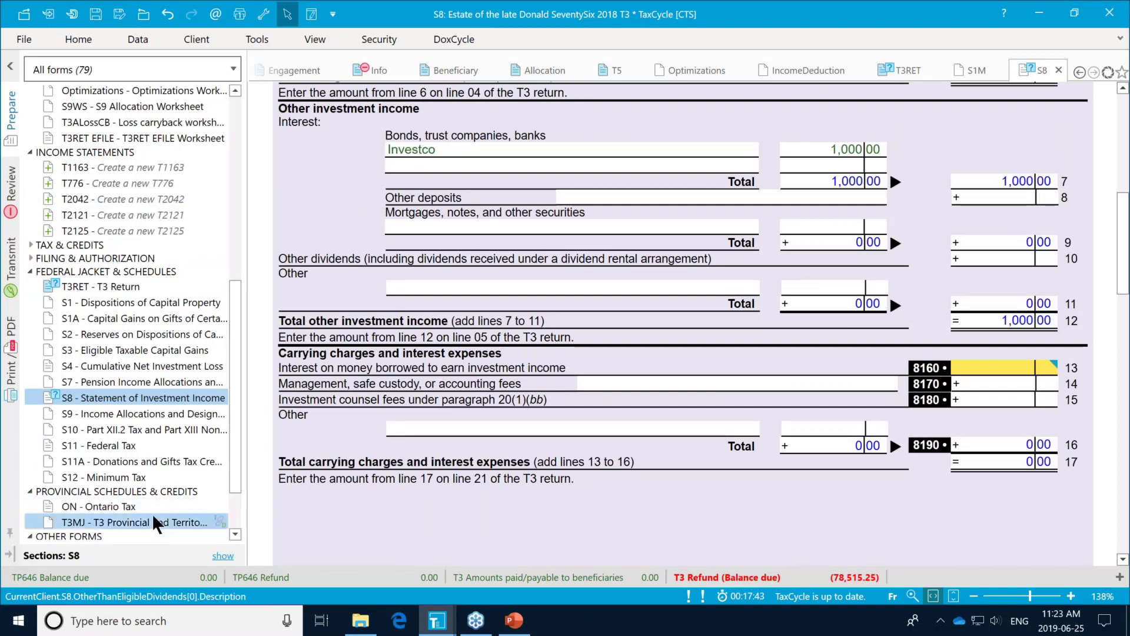
pyautogui.scroll(4, 139, 354)
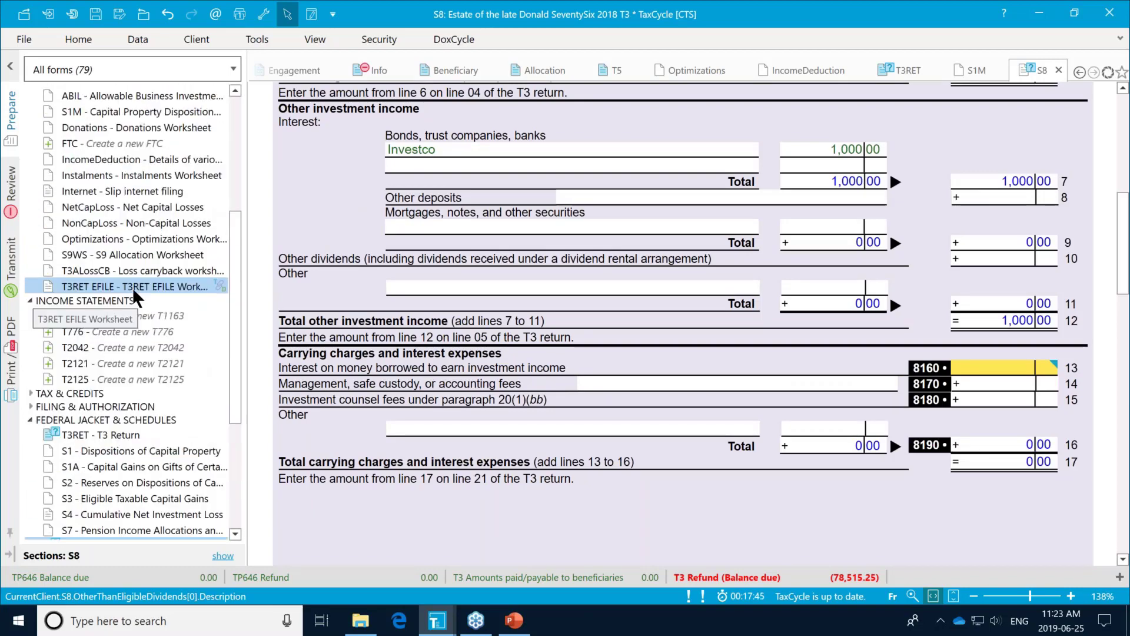
pyautogui.scroll(3, 136, 291)
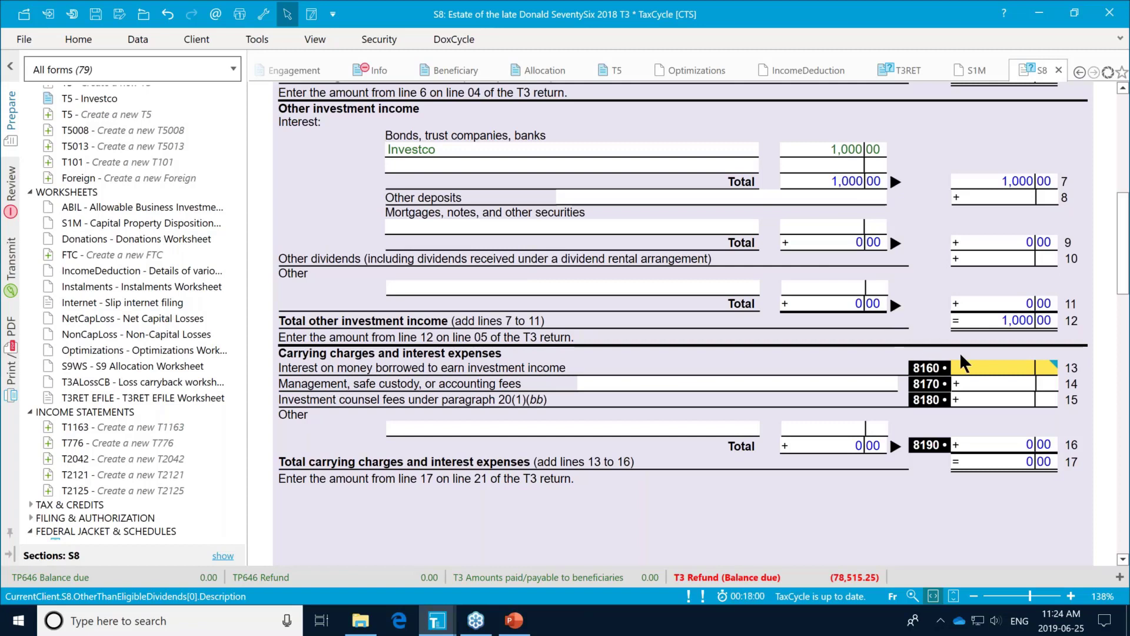
# Step: Enter 2,500 of interest on borrowed money on Schedule 8 line 13, then go to the S9 Allocation Worksheet
pyautogui.click(990, 375)
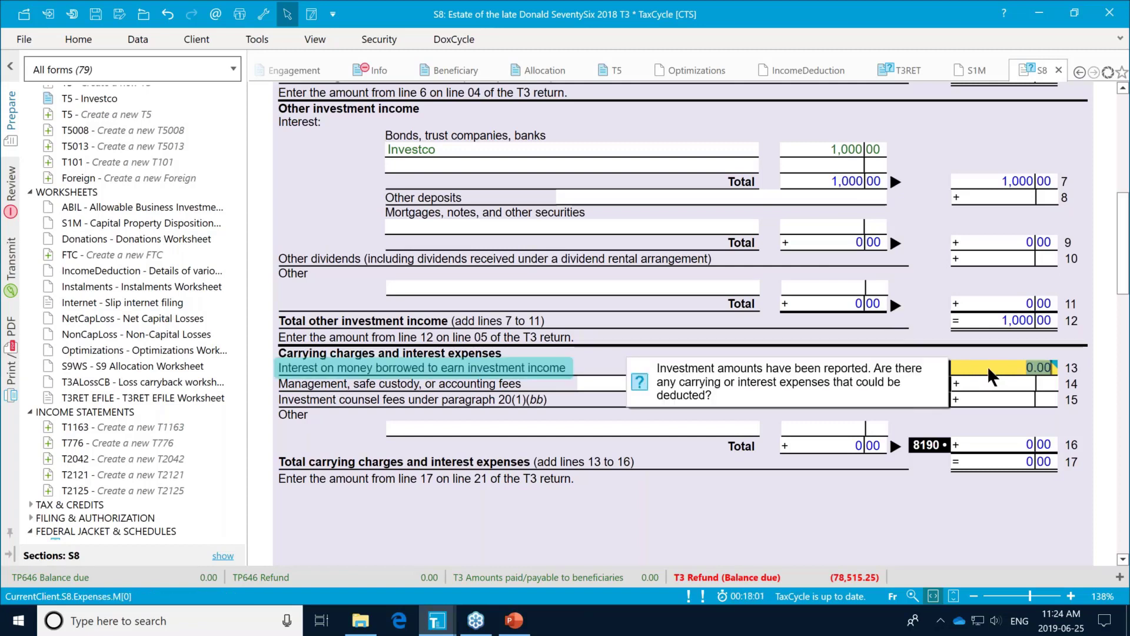
pyautogui.write('2,500')
pyautogui.press('Tab')
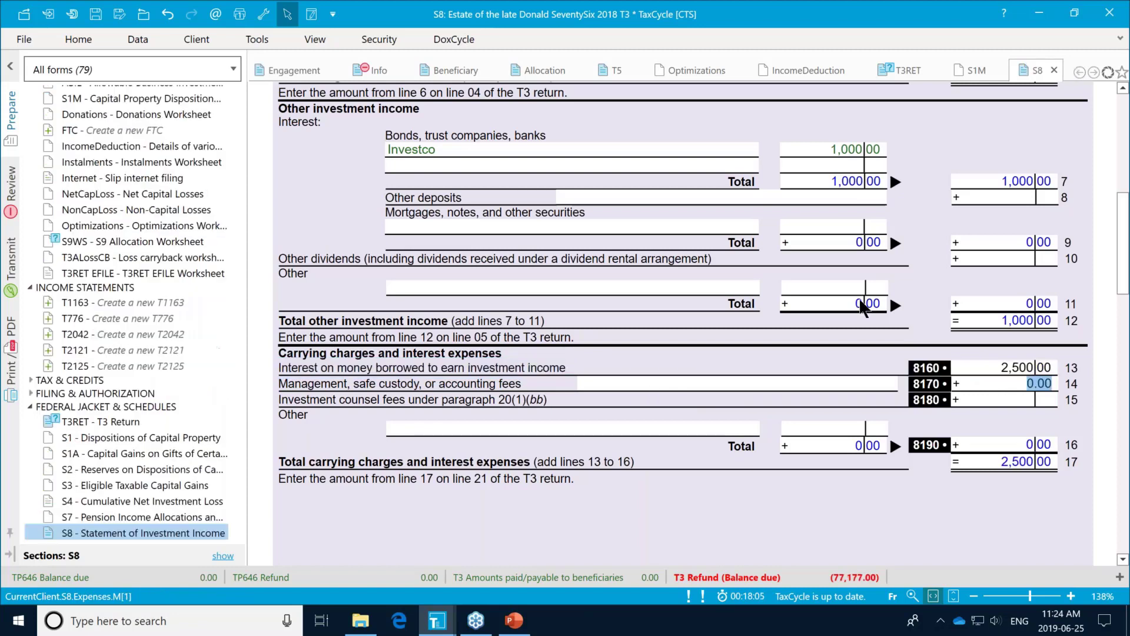
pyautogui.click(122, 241)
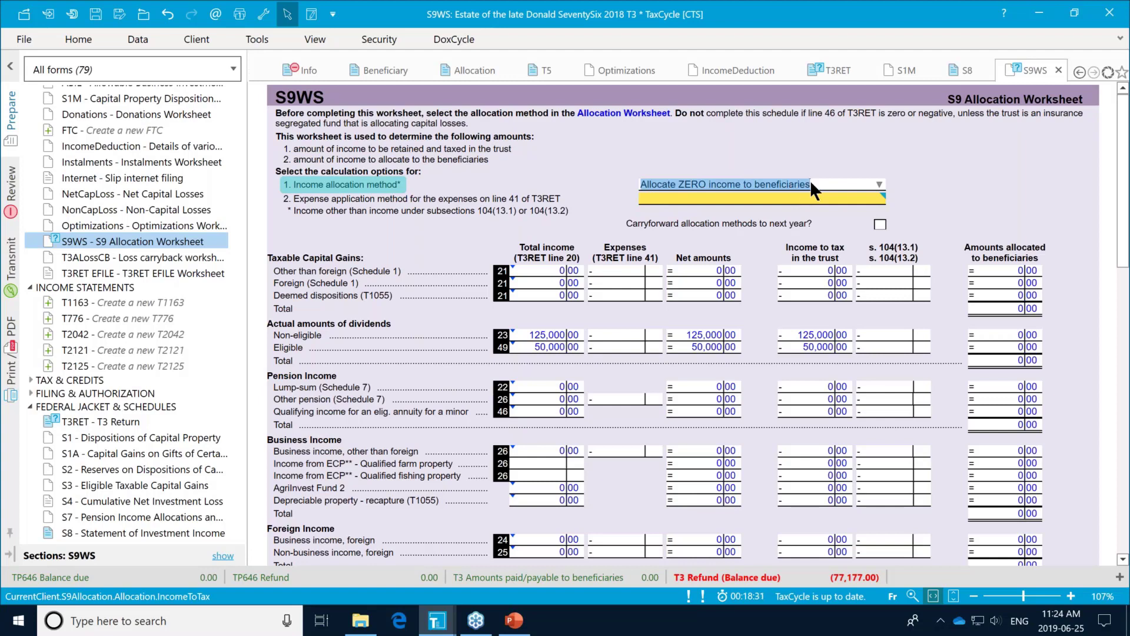
# Step: Allocate all income to beneficiaries, apply expenses automatically, and carry the allocation methods forward to next year
pyautogui.click(879, 184)
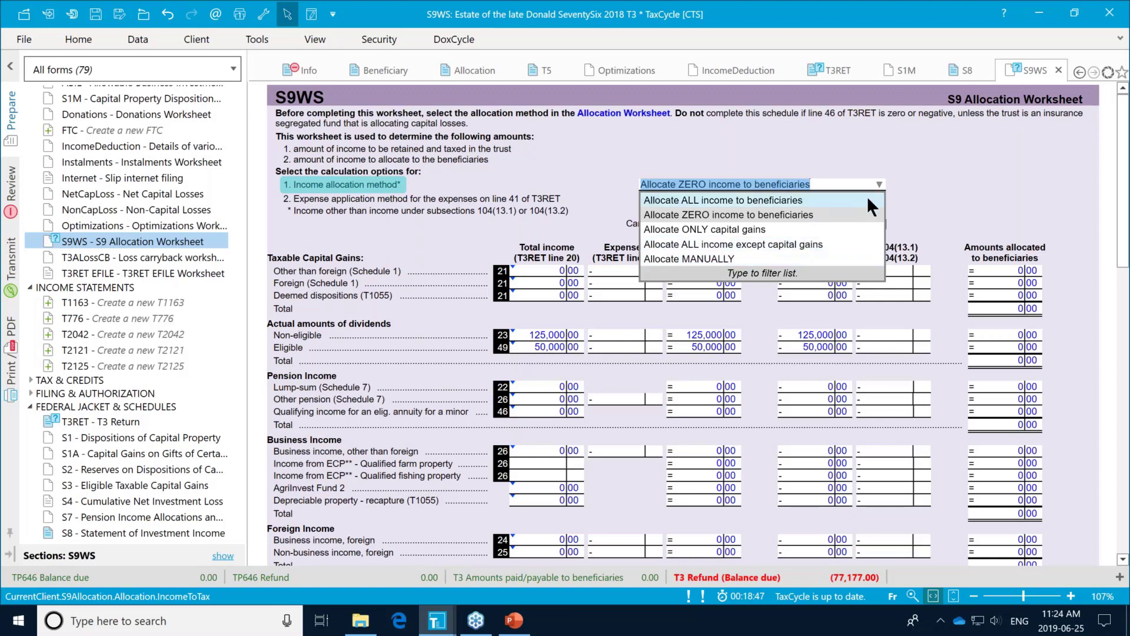
pyautogui.click(828, 199)
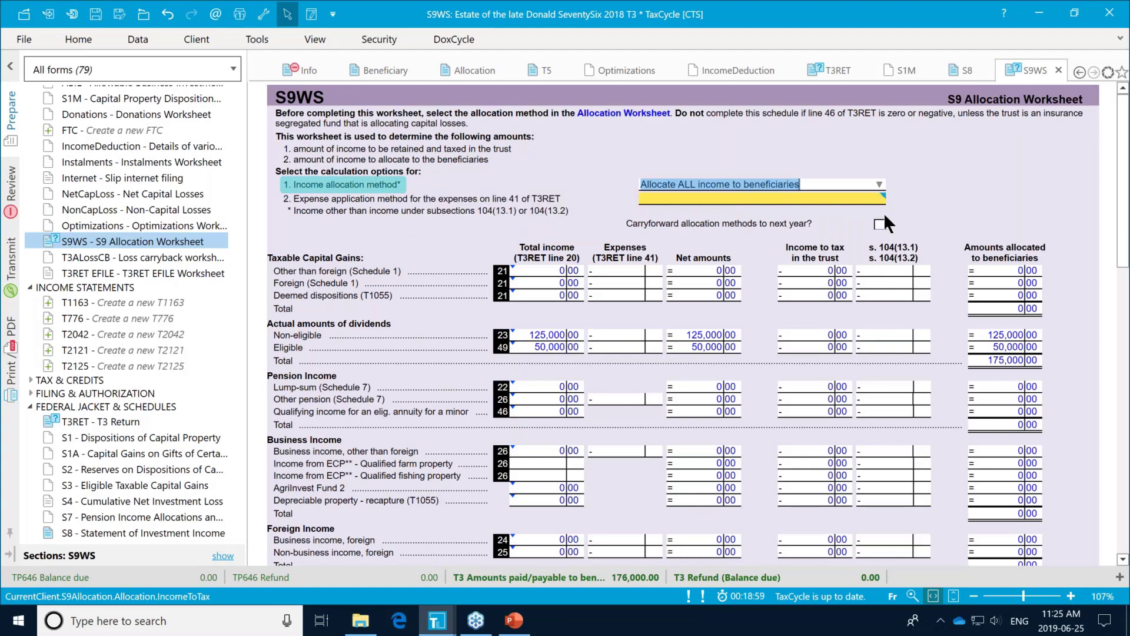
pyautogui.moveTo(878, 196)
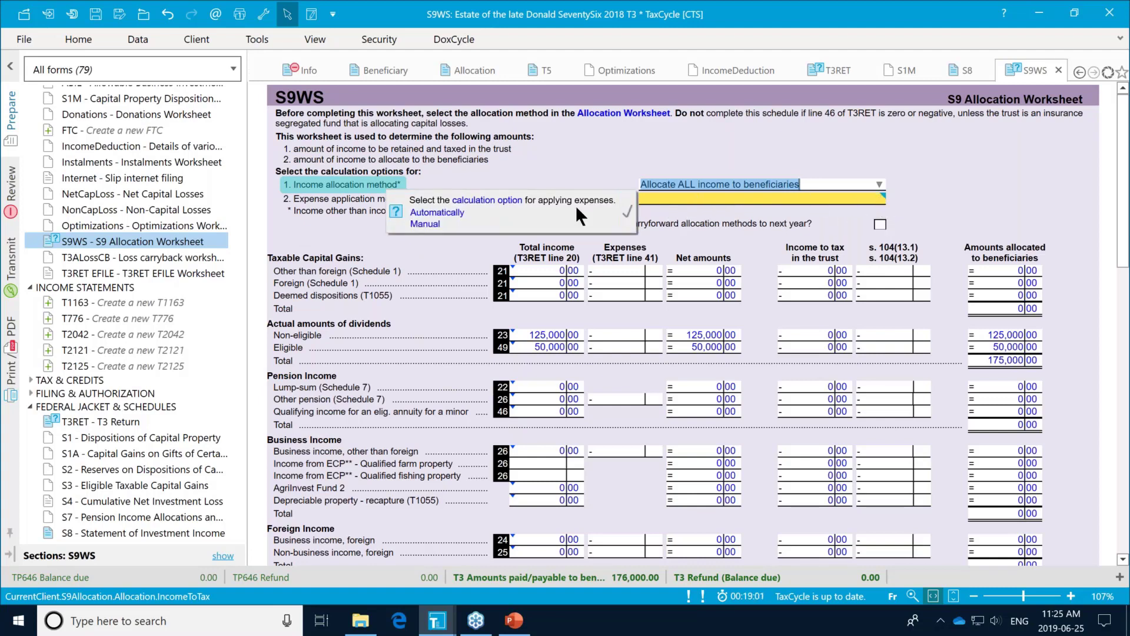
pyautogui.click(451, 212)
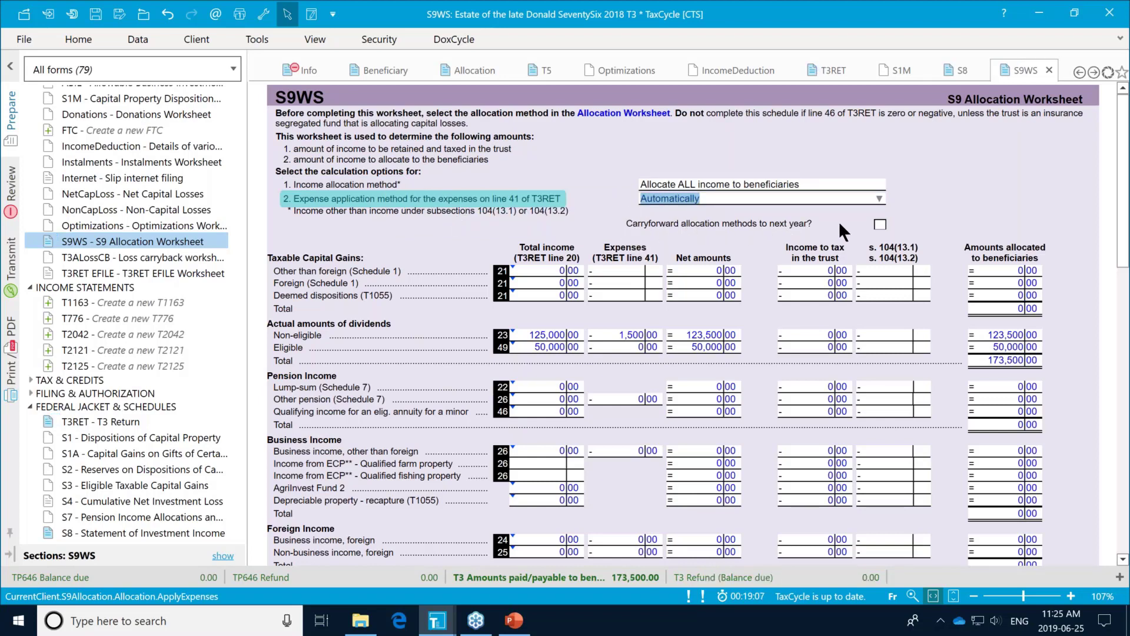
pyautogui.click(879, 222)
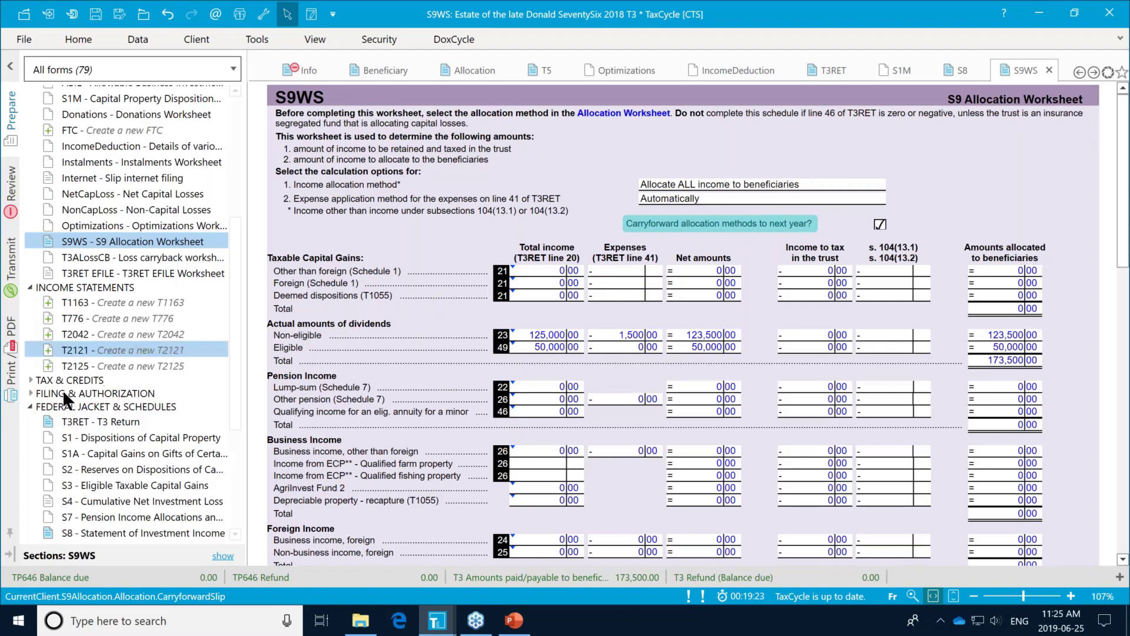
# Step: Collapse the federal jacket, income statements and worksheets groups in the forms tree
pyautogui.click(29, 406)
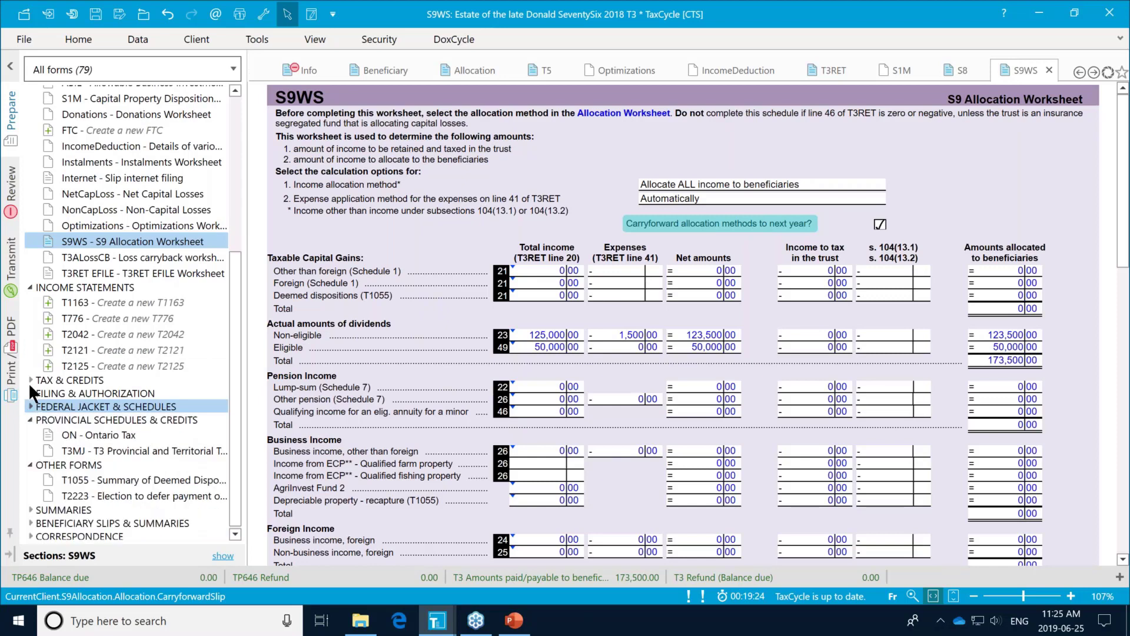
pyautogui.click(31, 286)
pyautogui.click(30, 144)
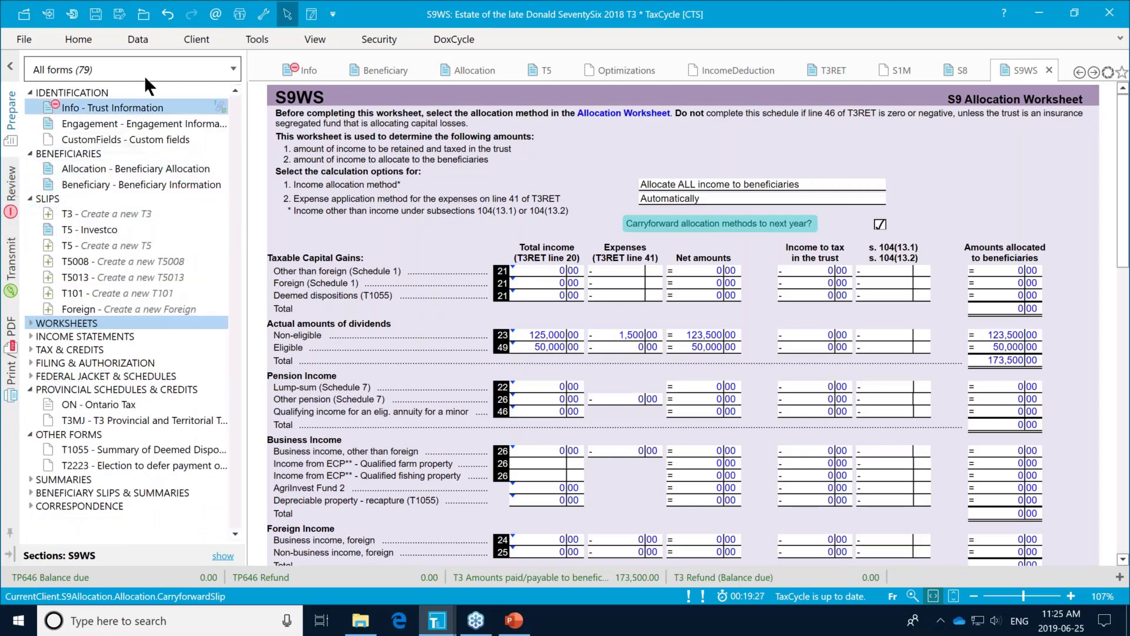
# Step: Filter the form list to 'Used, data entered or carried forward' and expand Beneficiary Slips & Summaries
pyautogui.click(234, 65)
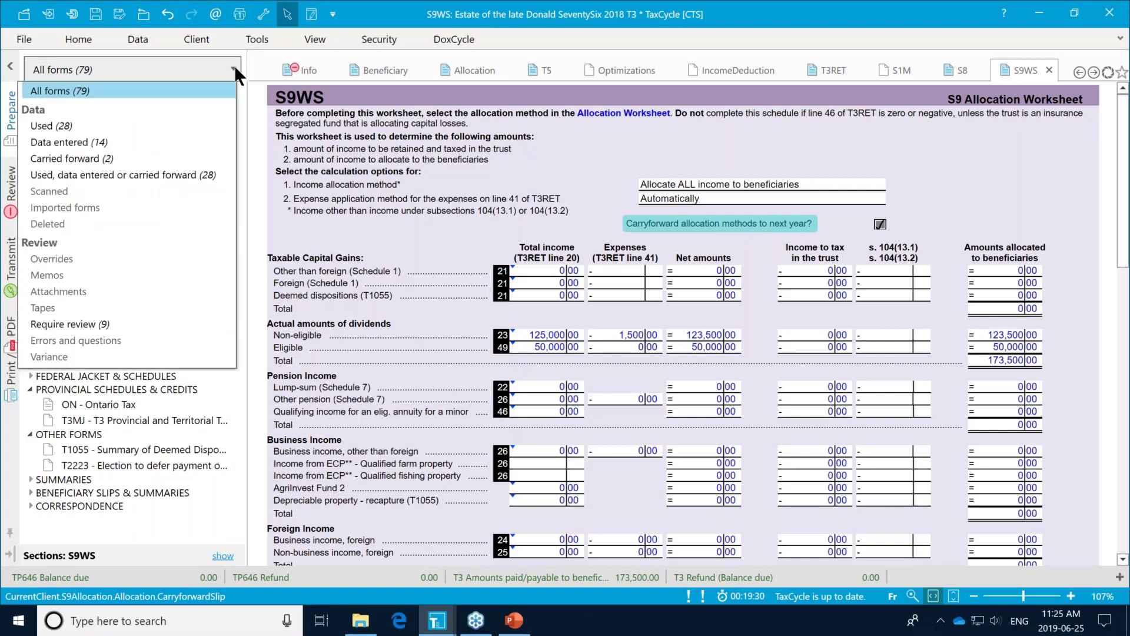
pyautogui.click(149, 175)
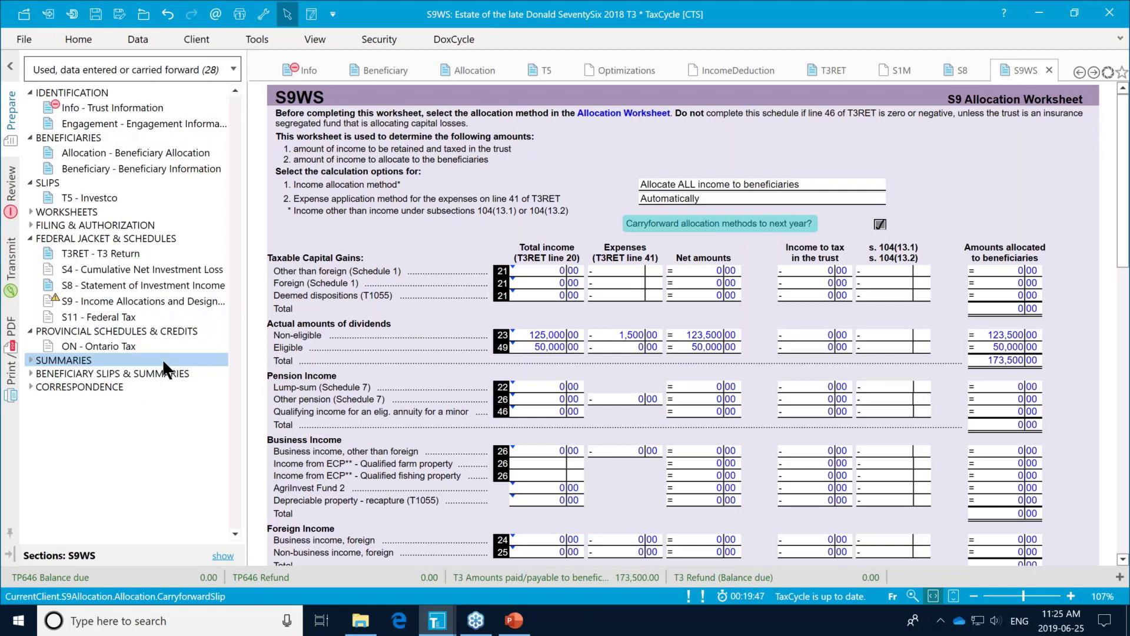
pyautogui.click(30, 374)
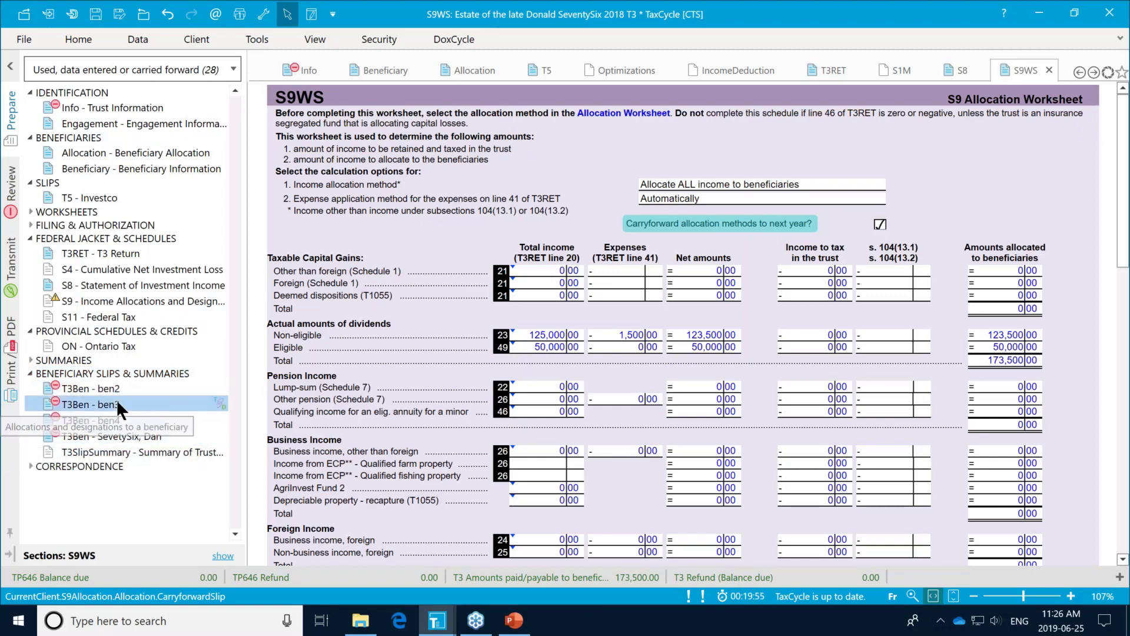
# Step: Open the first beneficiary's T3Ben slip and set Resident of Québec to No
pyautogui.click(121, 432)
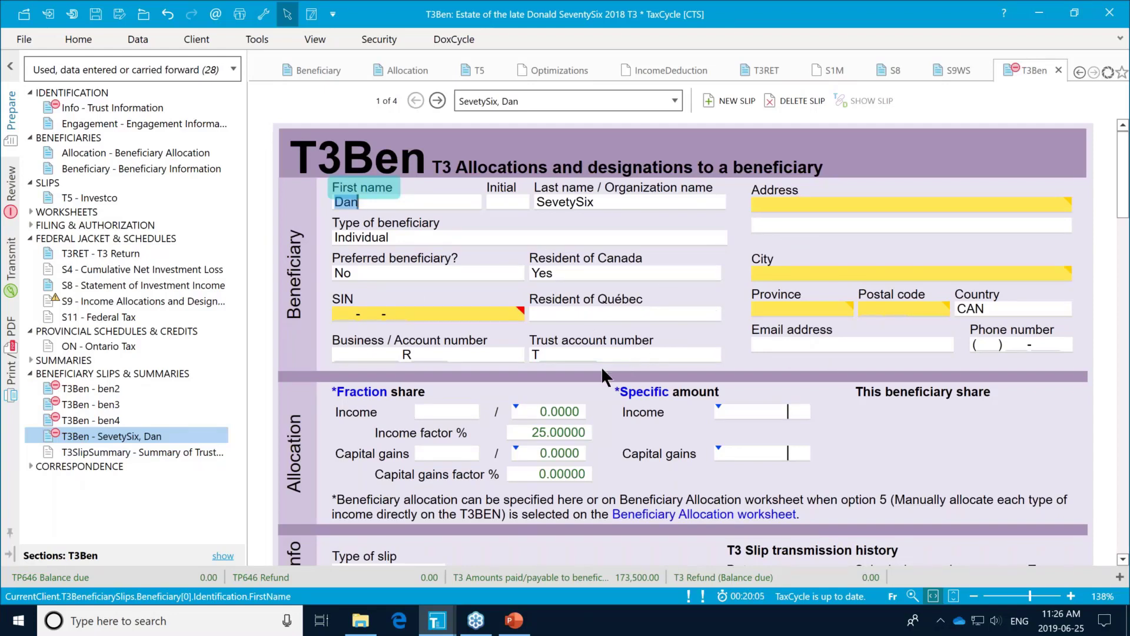
pyautogui.click(712, 313)
pyautogui.click(676, 346)
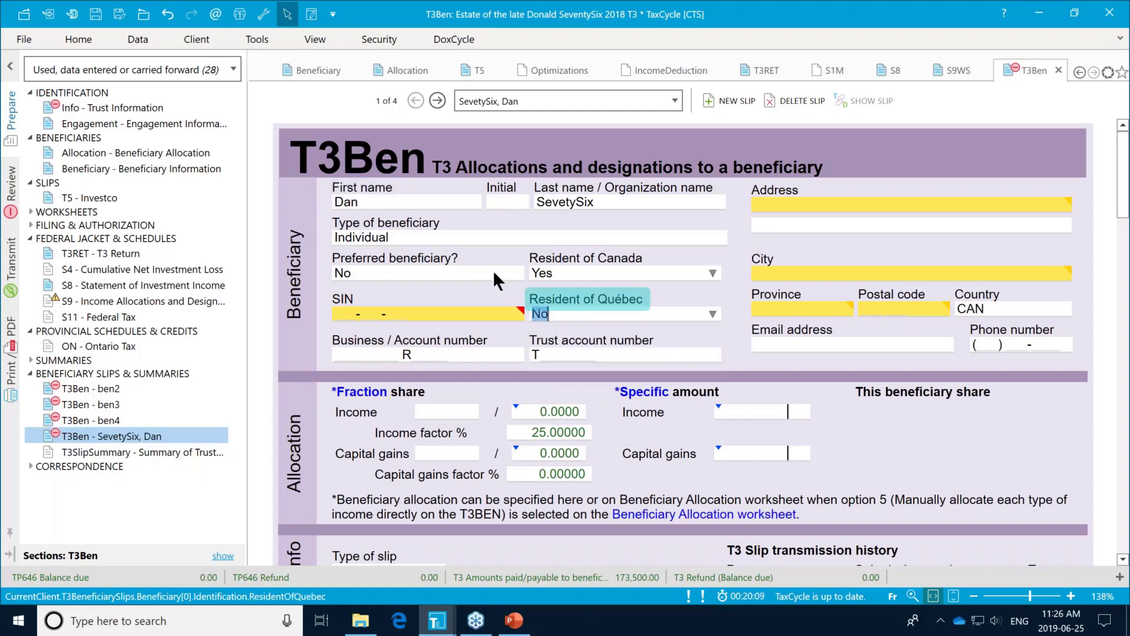
# Step: Tick 'Exclude this slip from filing' and check box 49 at 12,500.00 and box 23 at 30,875.00
pyautogui.scroll(-2, 600, 369)
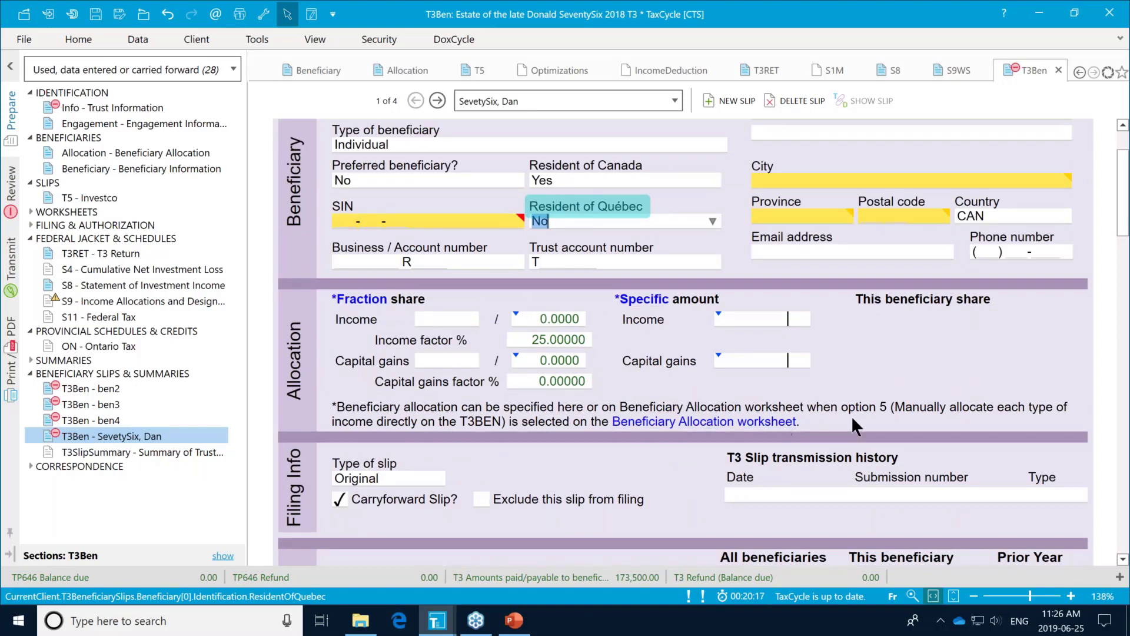
pyautogui.scroll(-3, 882, 402)
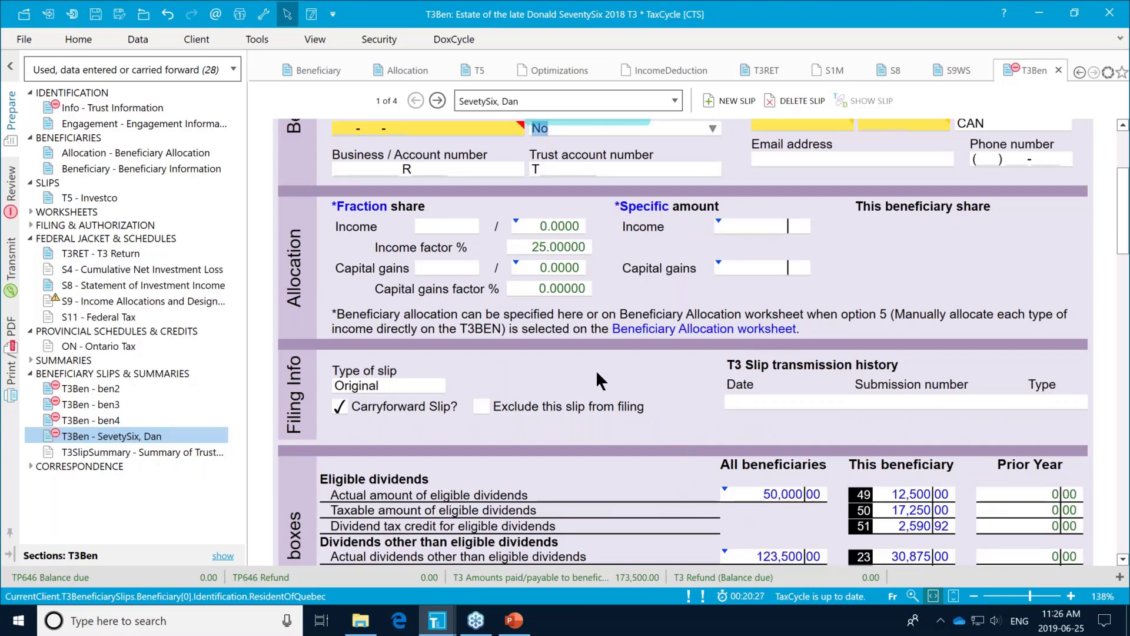
pyautogui.scroll(4, 606, 368)
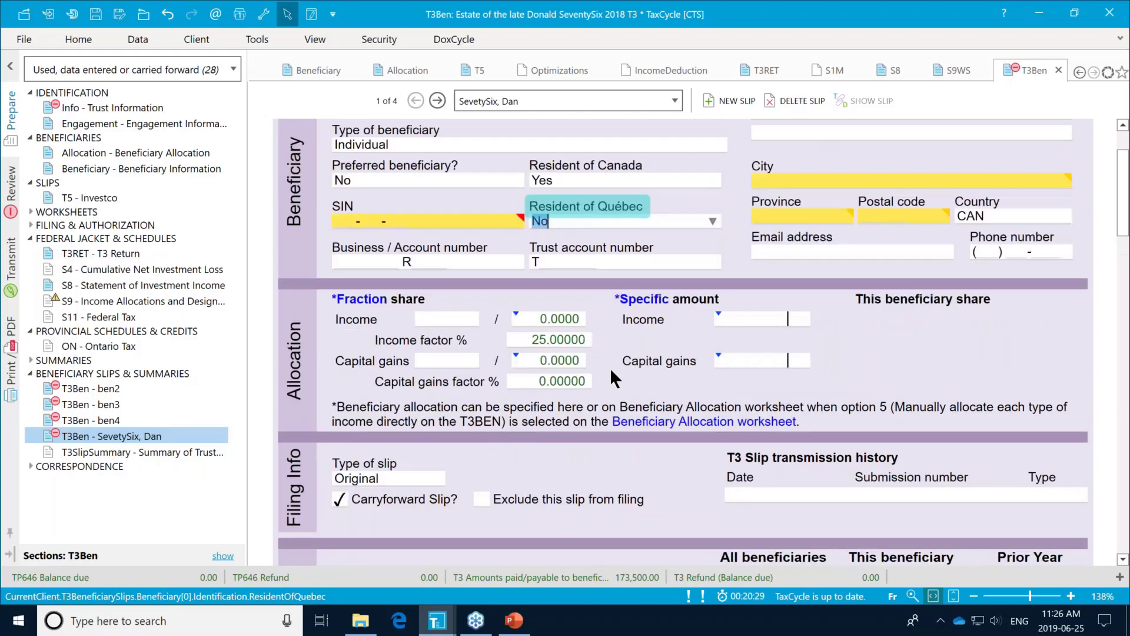
pyautogui.scroll(-2, 610, 367)
pyautogui.click(485, 496)
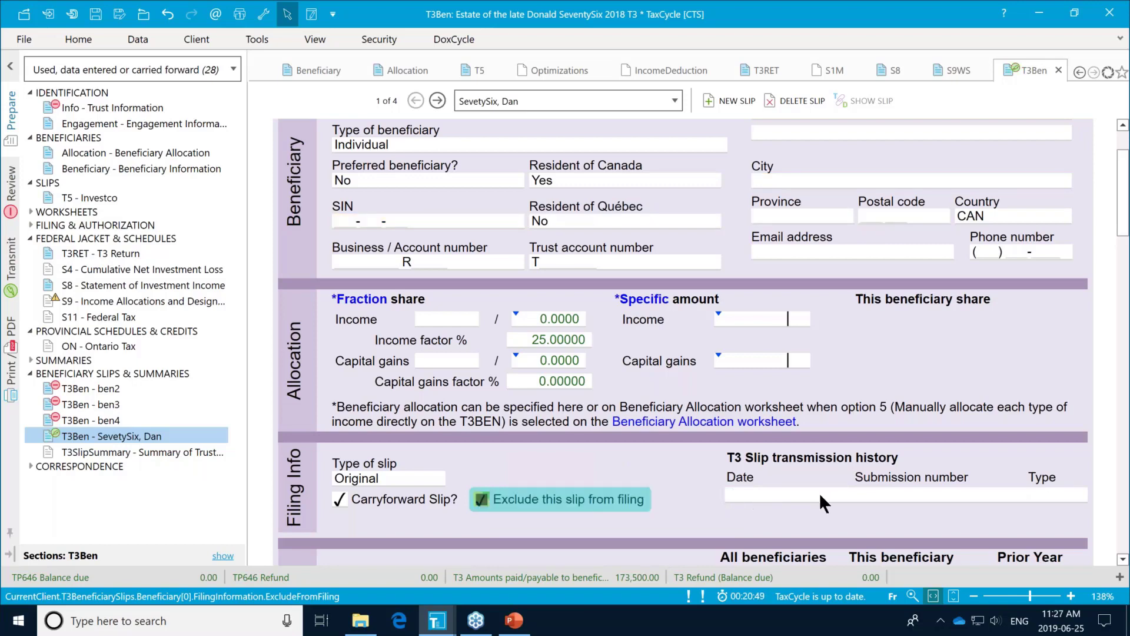
pyautogui.scroll(-2, 818, 492)
pyautogui.scroll(-2, 818, 493)
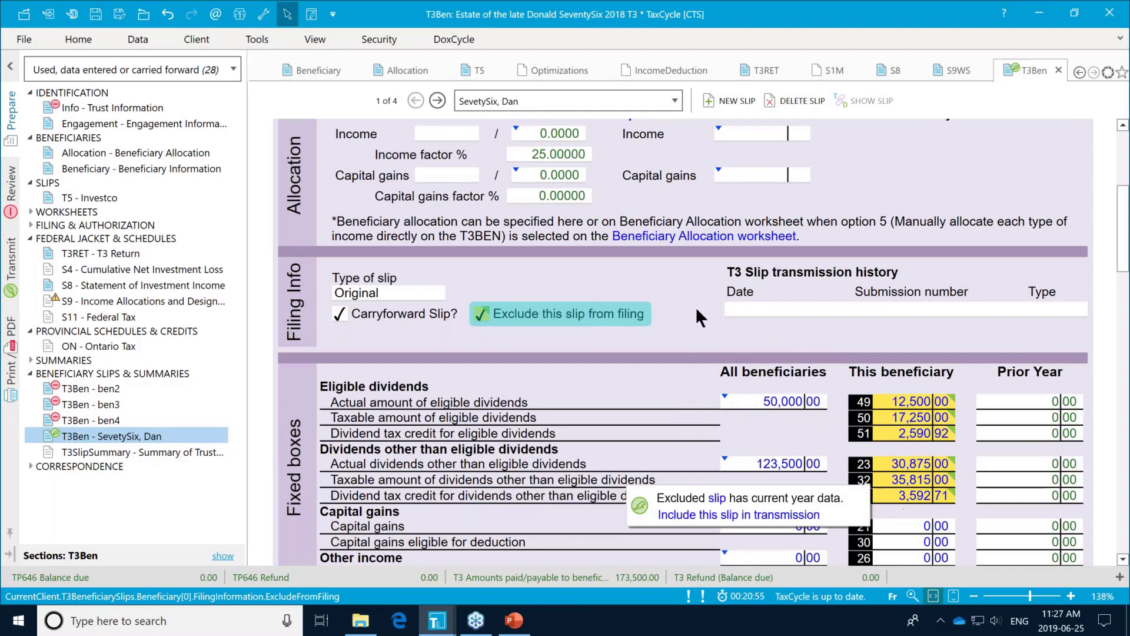
pyautogui.moveTo(480, 313)
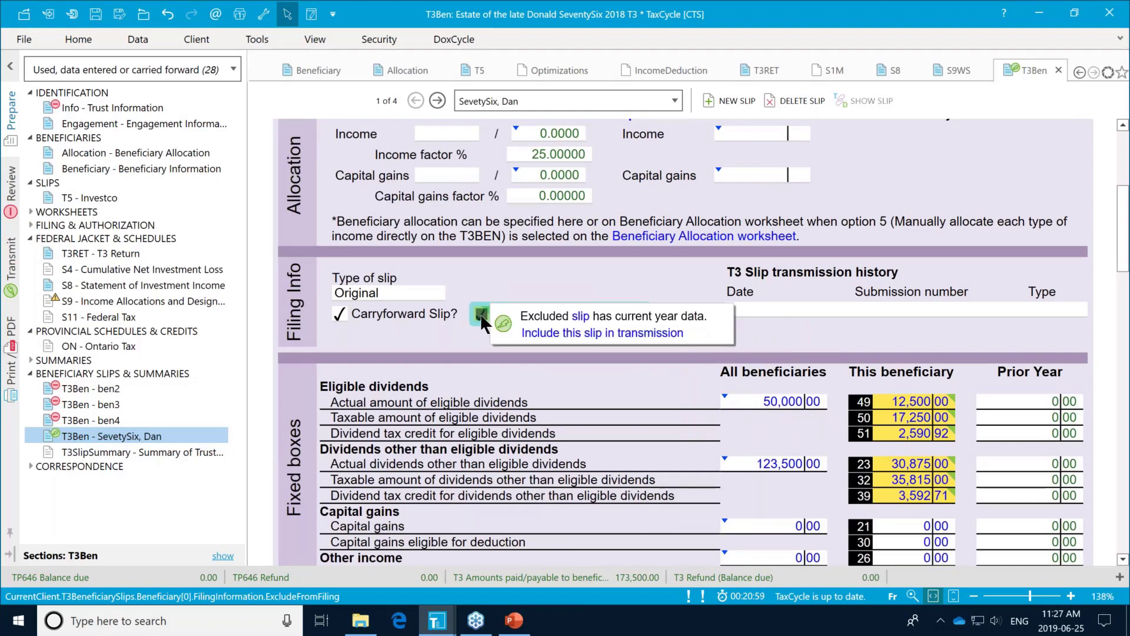
# Step: Untick 'Exclude this slip from filing' and verify box 50 at 17,250.00 and box 32 at 35,815.00
pyautogui.click(480, 314)
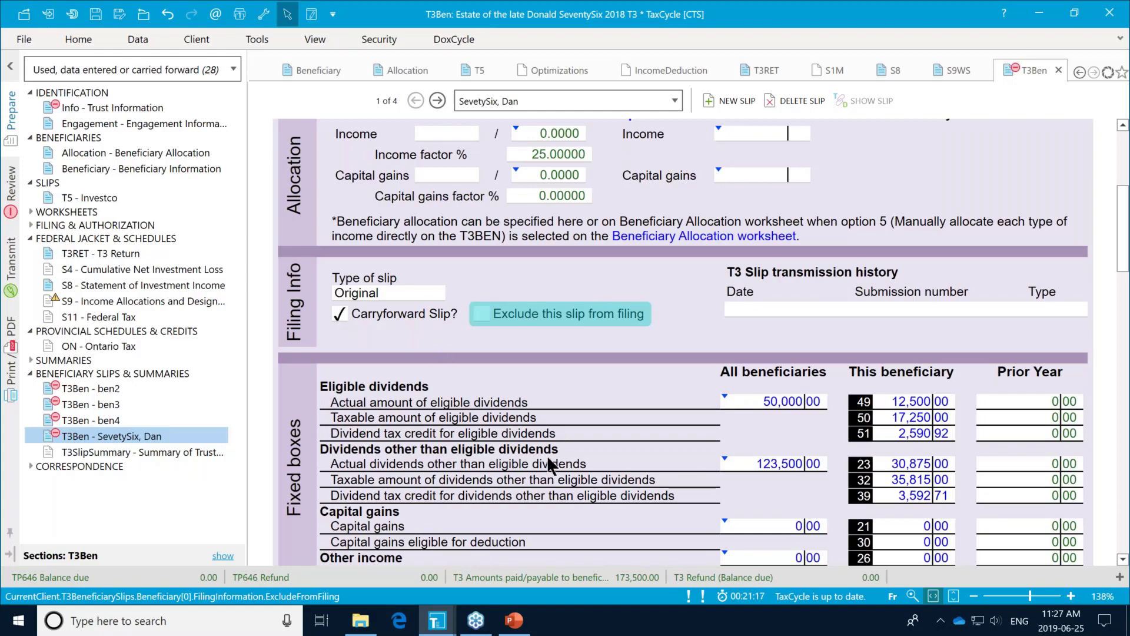
pyautogui.scroll(-3, 548, 459)
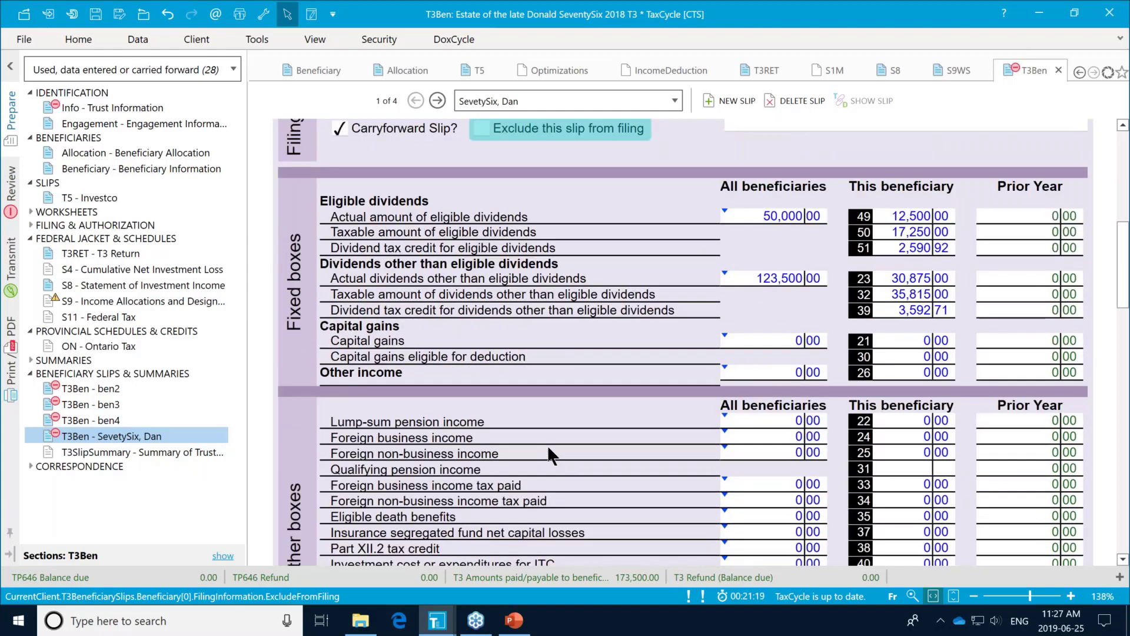
pyautogui.scroll(-2, 548, 453)
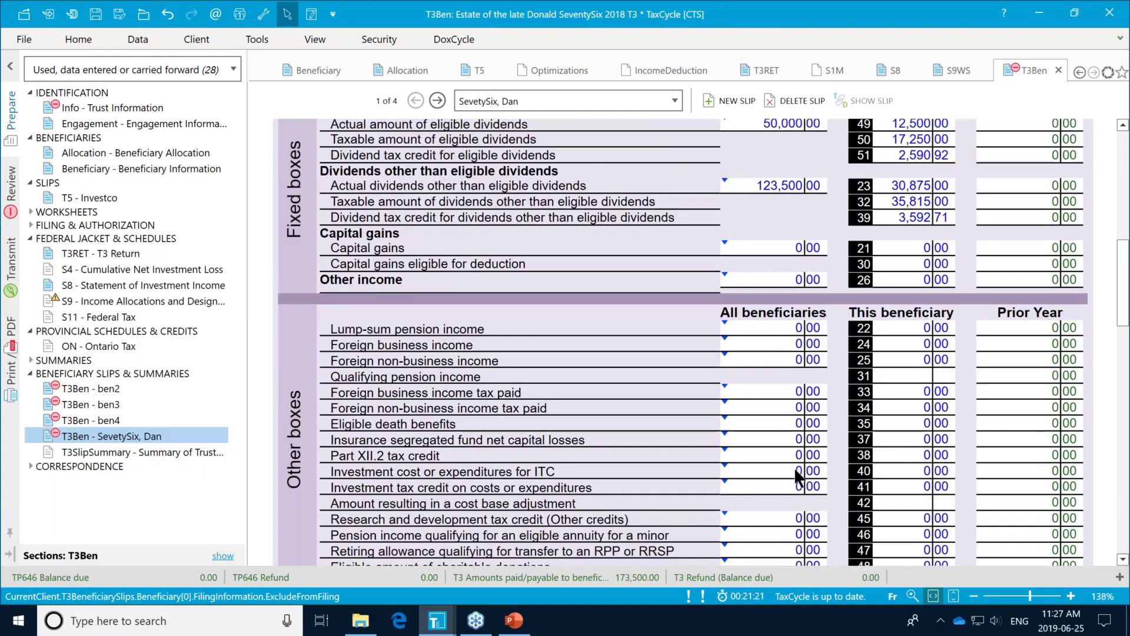
pyautogui.scroll(-3, 585, 473)
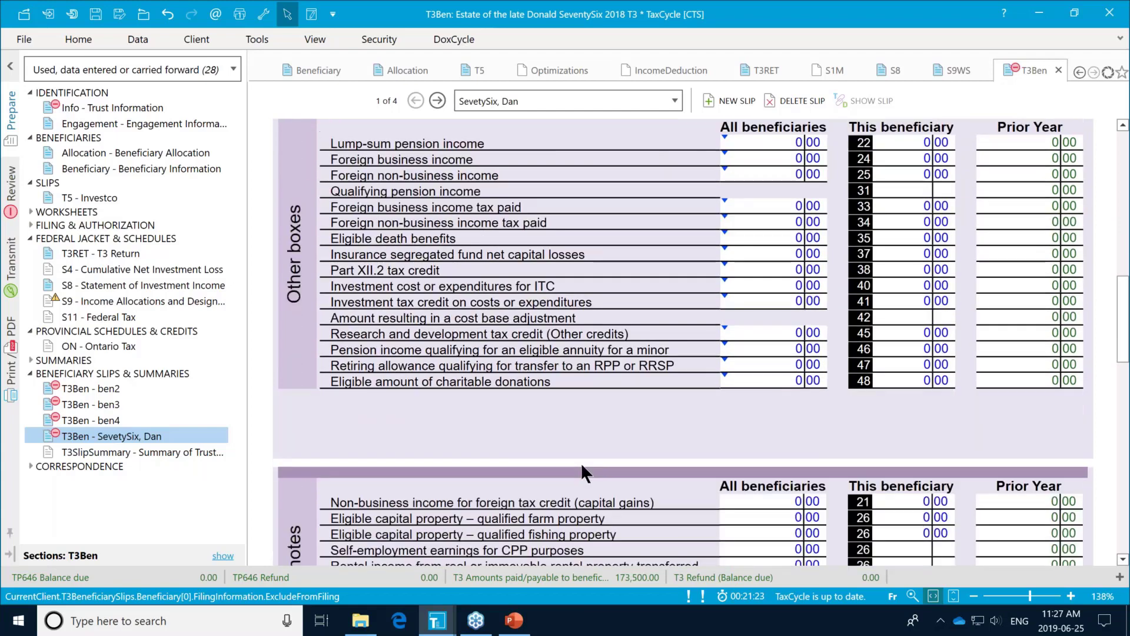
pyautogui.scroll(-3, 580, 461)
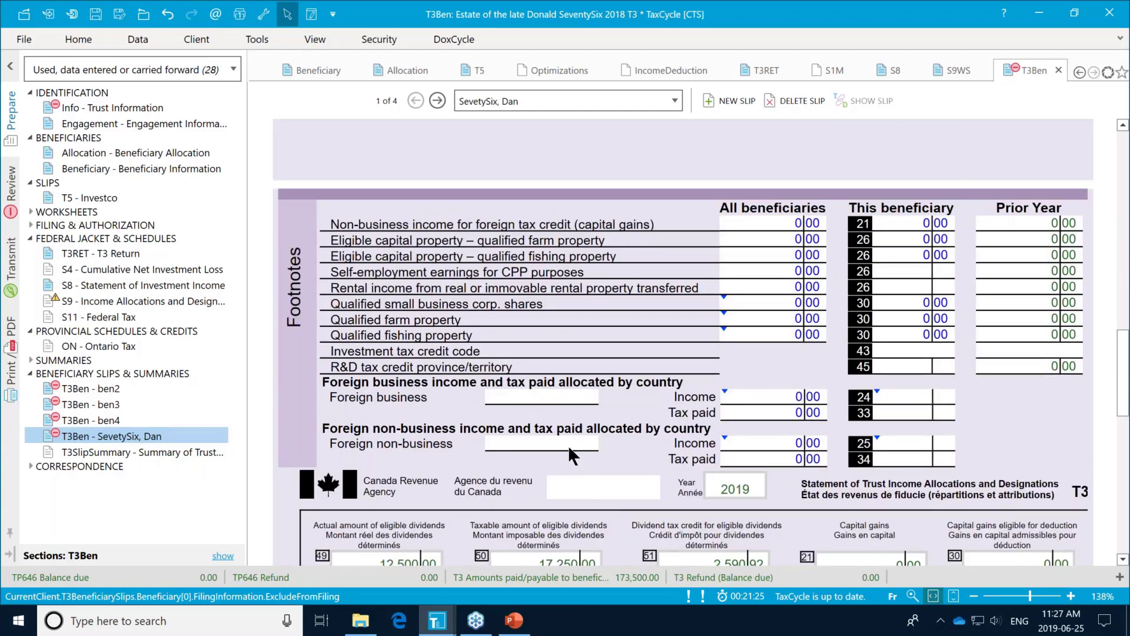
pyautogui.scroll(-2, 567, 445)
pyautogui.scroll(-2, 567, 445)
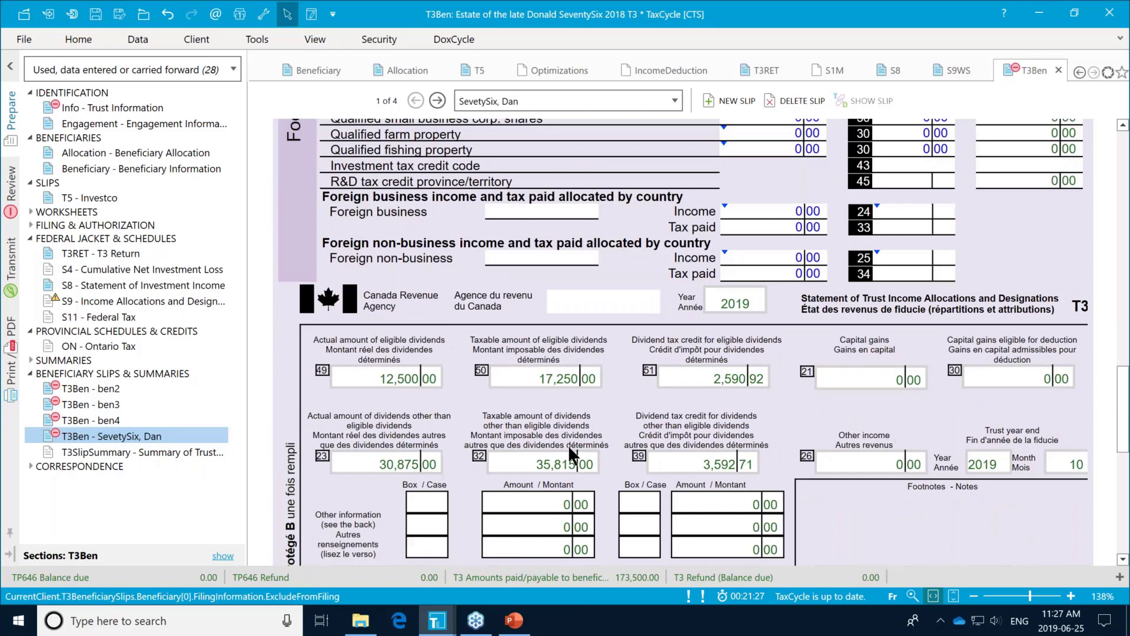
pyautogui.scroll(-4, 568, 453)
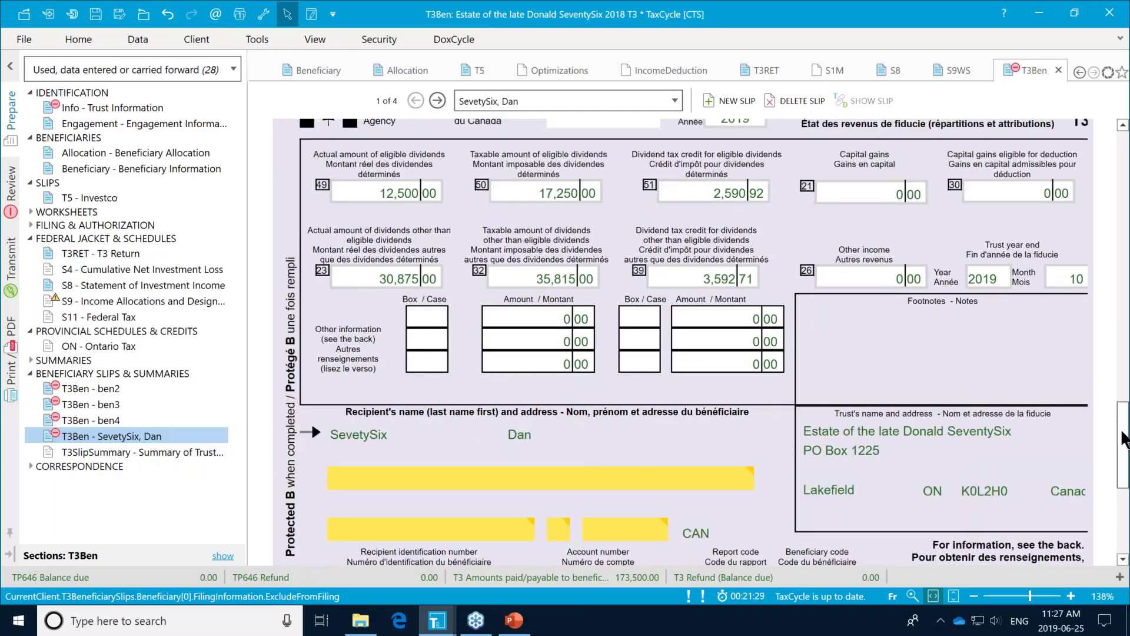
pyautogui.moveTo(1123, 439); pyautogui.dragTo(880, 158)
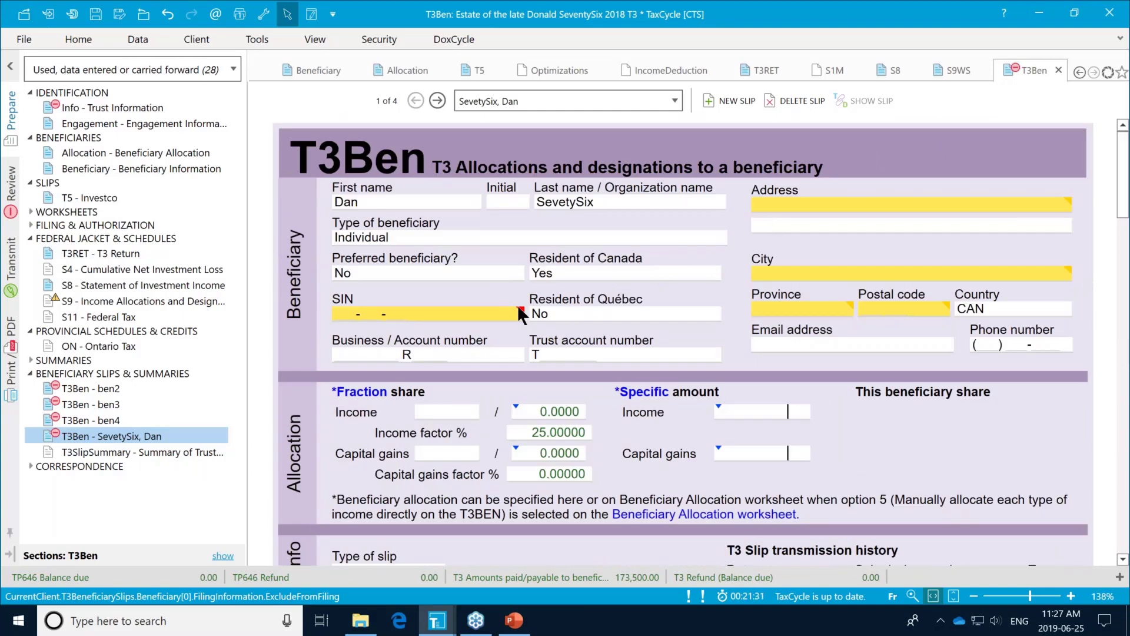
# Step: Set the beneficiary's Resident of Québec option to Yes and scroll to the RL16 Trust Income section
pyautogui.click(713, 314)
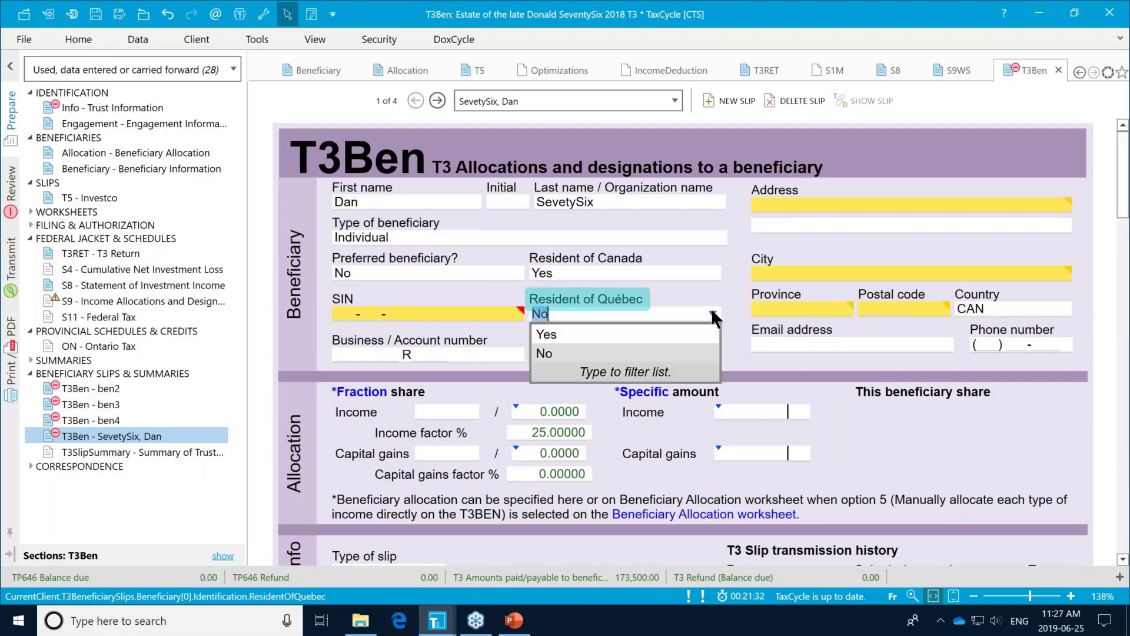
pyautogui.click(680, 329)
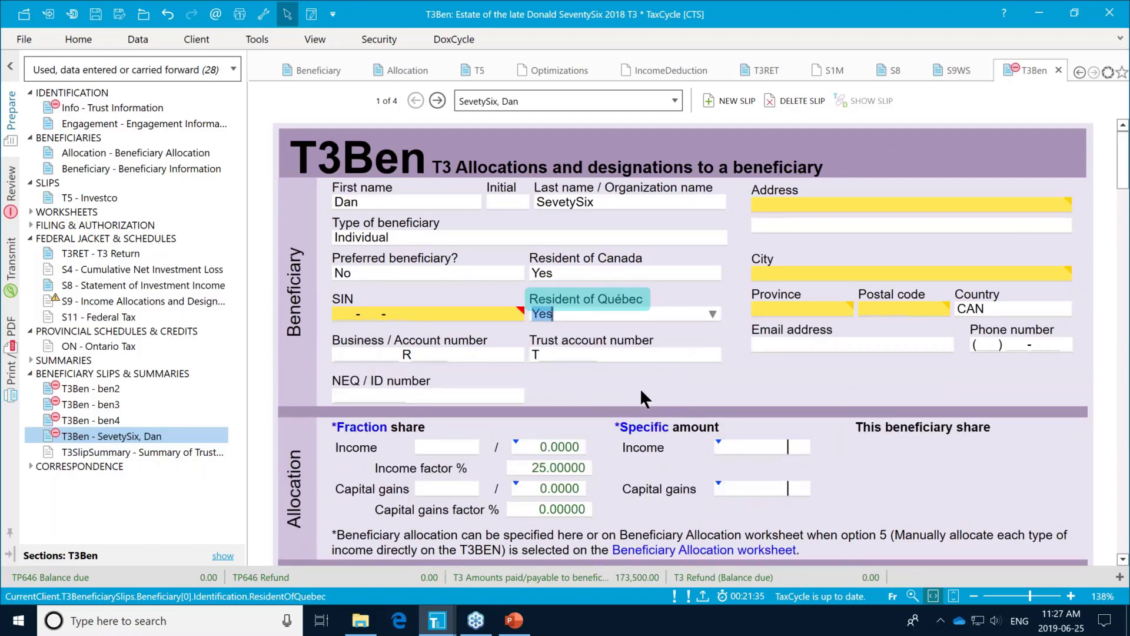
pyautogui.scroll(-10, 643, 396)
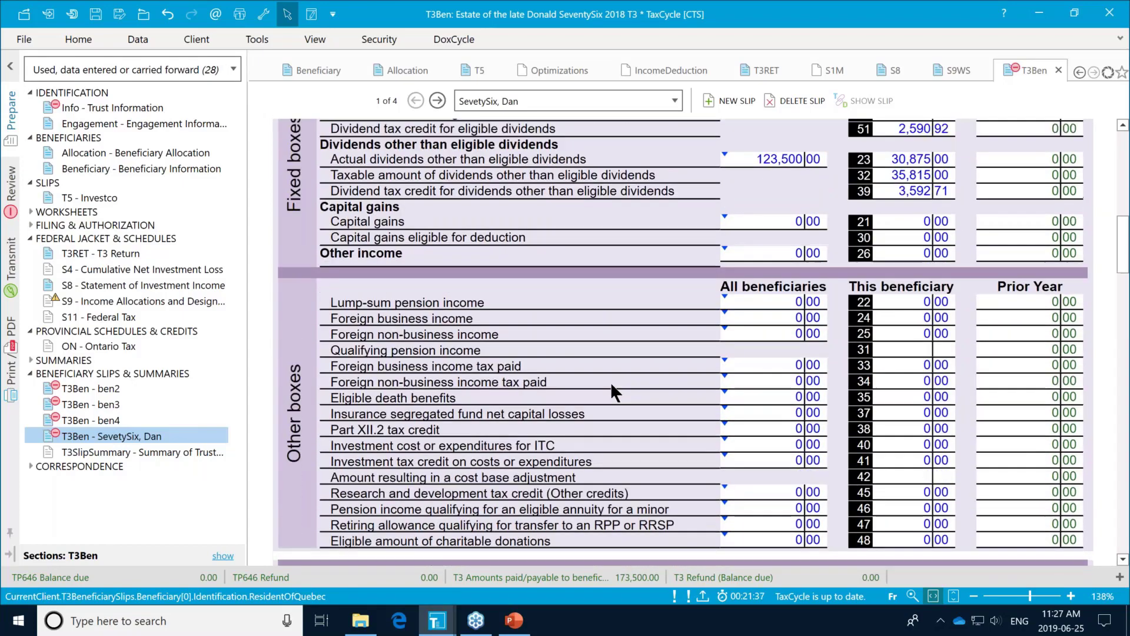
pyautogui.scroll(-10, 611, 384)
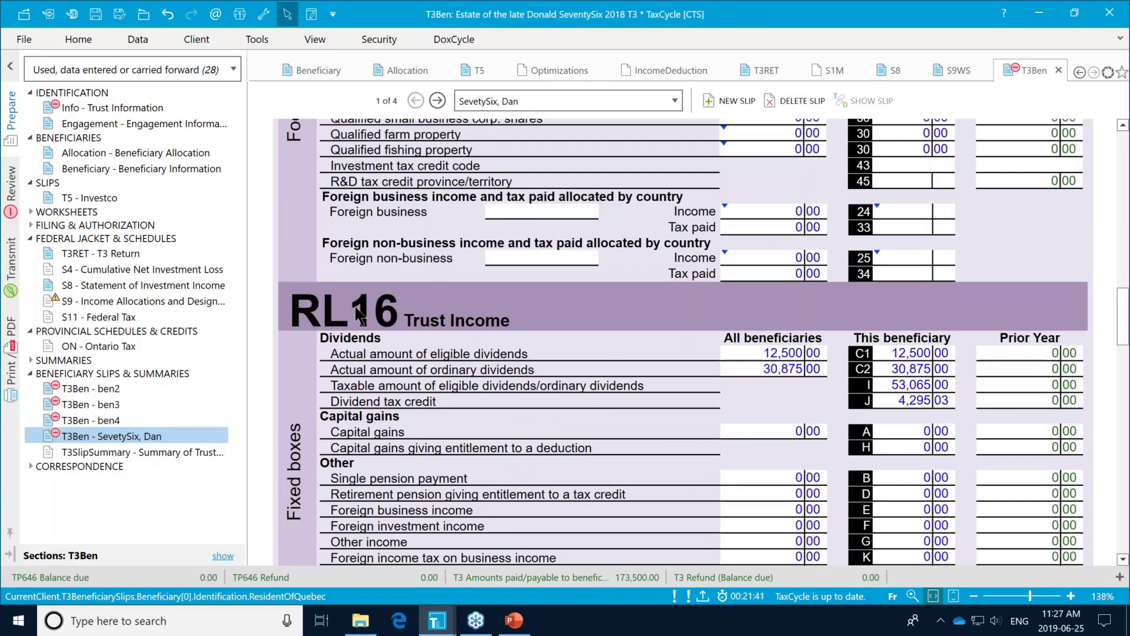
pyautogui.scroll(-2, 524, 319)
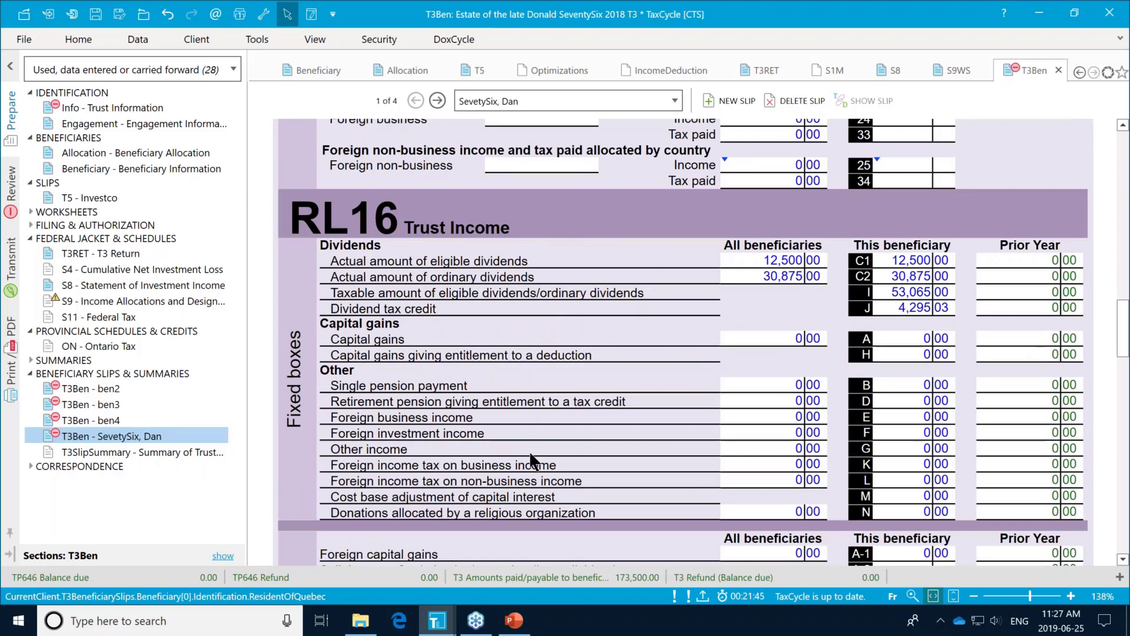
pyautogui.scroll(-4, 528, 451)
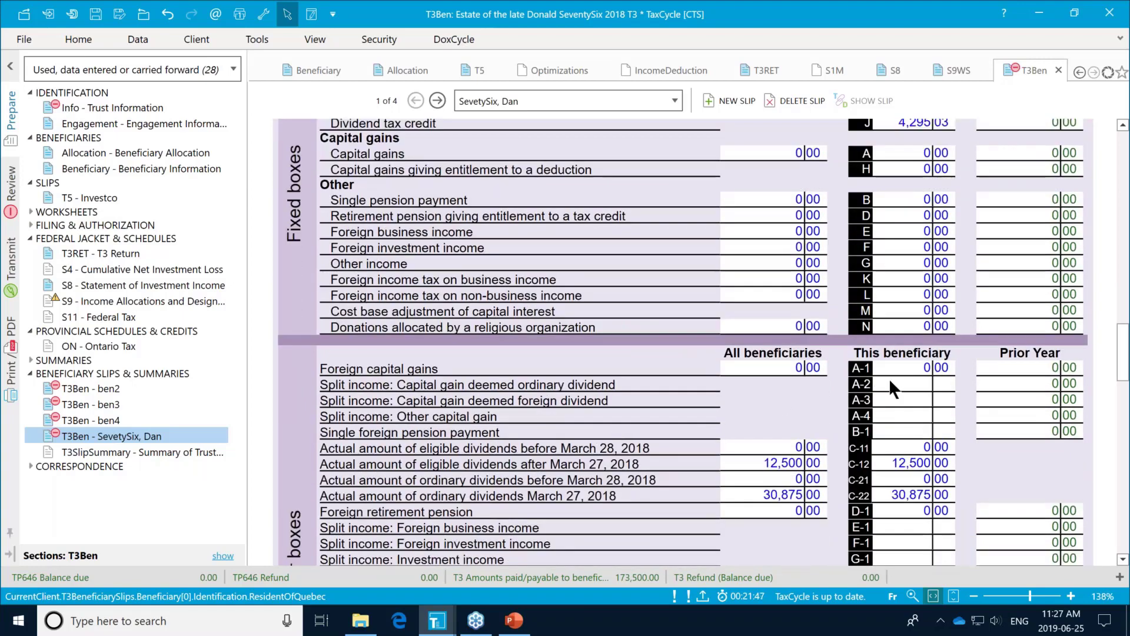
# Step: Step through the RL16 boxes and review the RL-16 slip: 53,065.00 in box I, 4,295.03 in box J
pyautogui.click(888, 378)
pyautogui.click(891, 402)
pyautogui.click(886, 417)
pyautogui.click(885, 434)
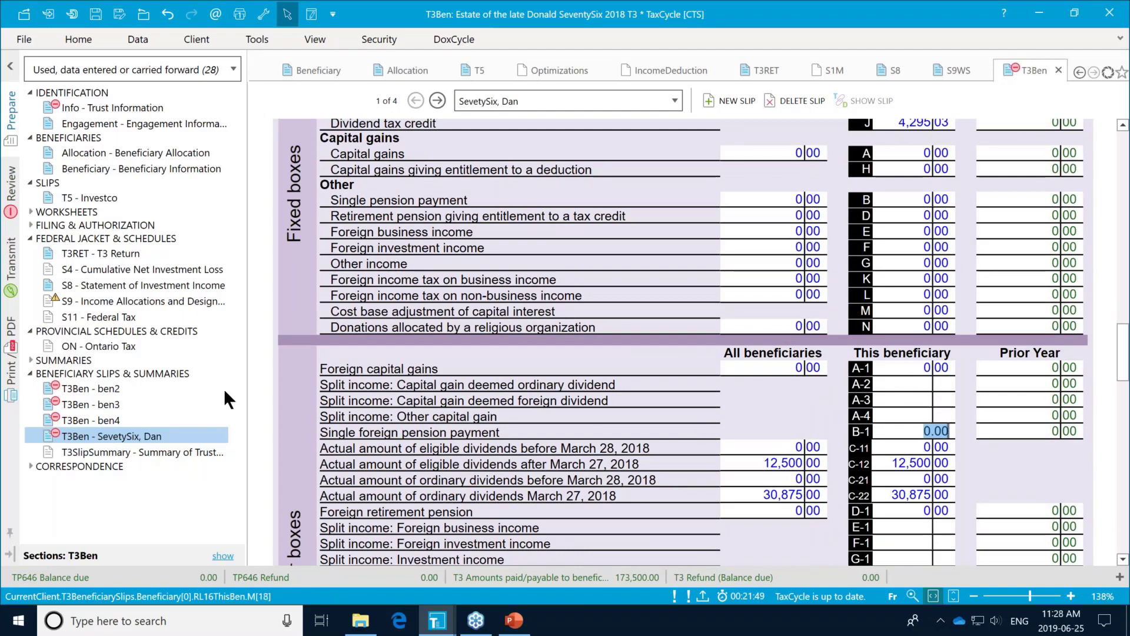
pyautogui.scroll(-4, 446, 410)
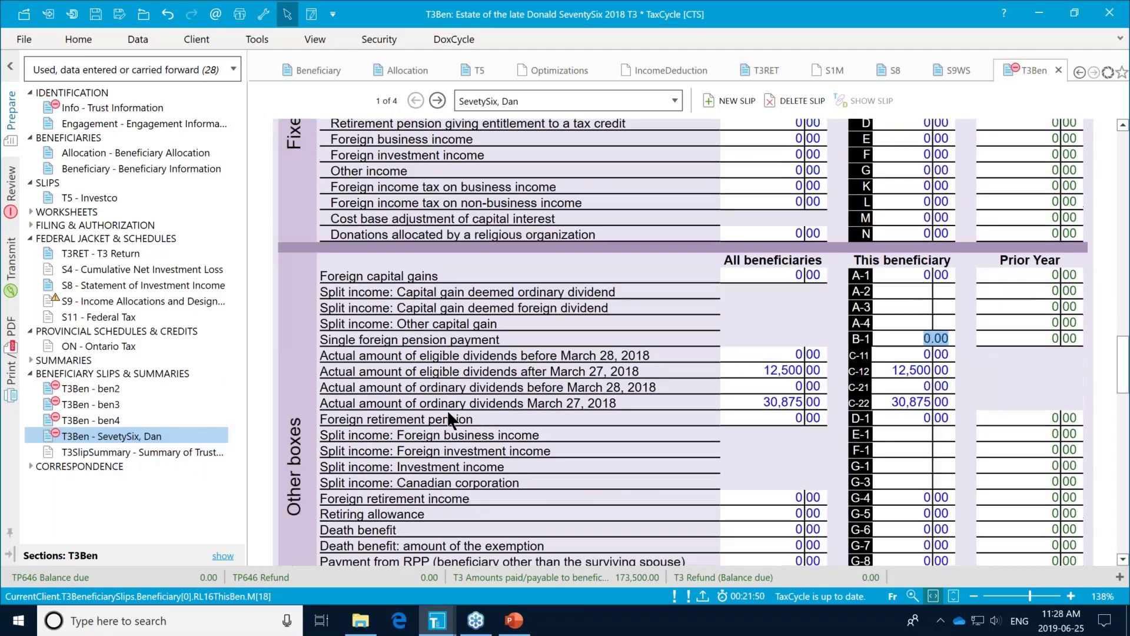
pyautogui.scroll(-6, 468, 405)
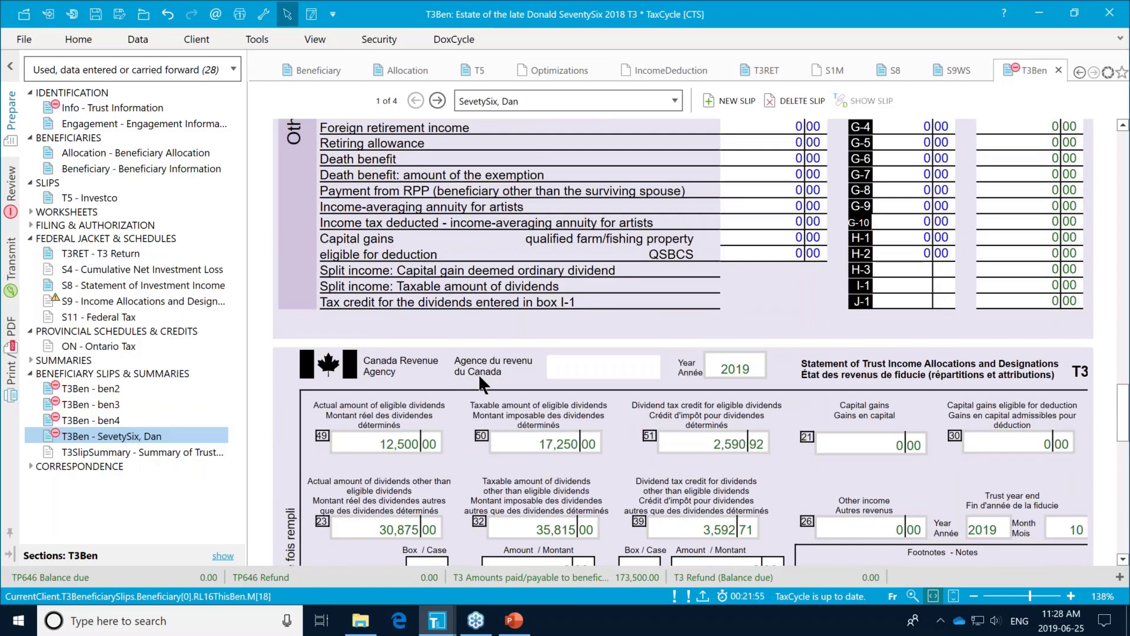
pyautogui.scroll(-4, 479, 378)
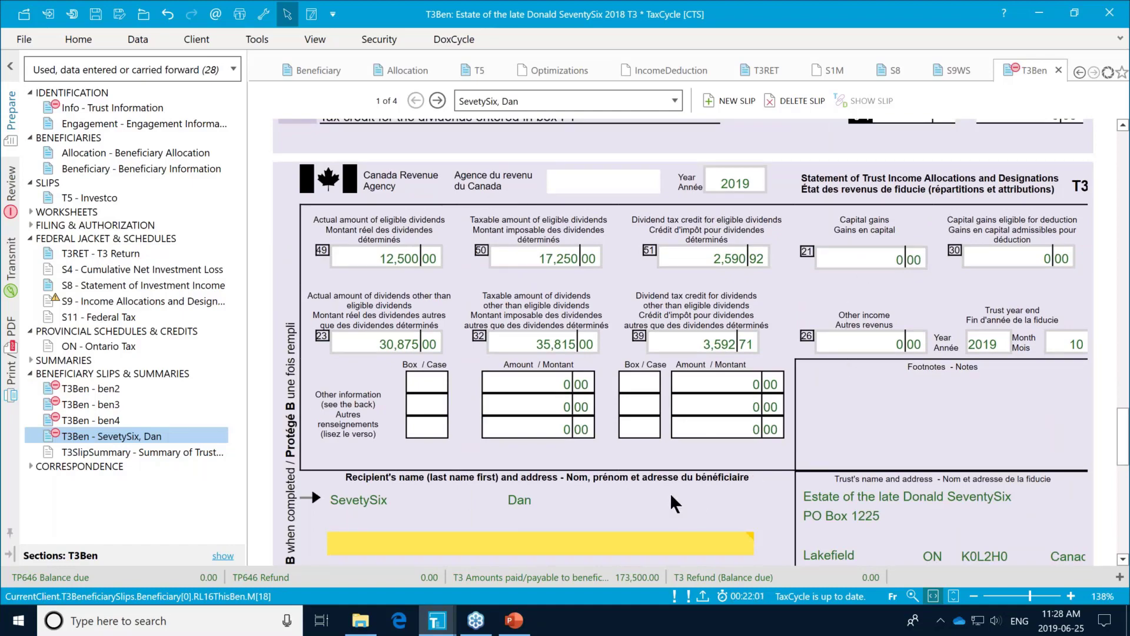
pyautogui.scroll(-4, 624, 468)
pyautogui.scroll(-2, 619, 463)
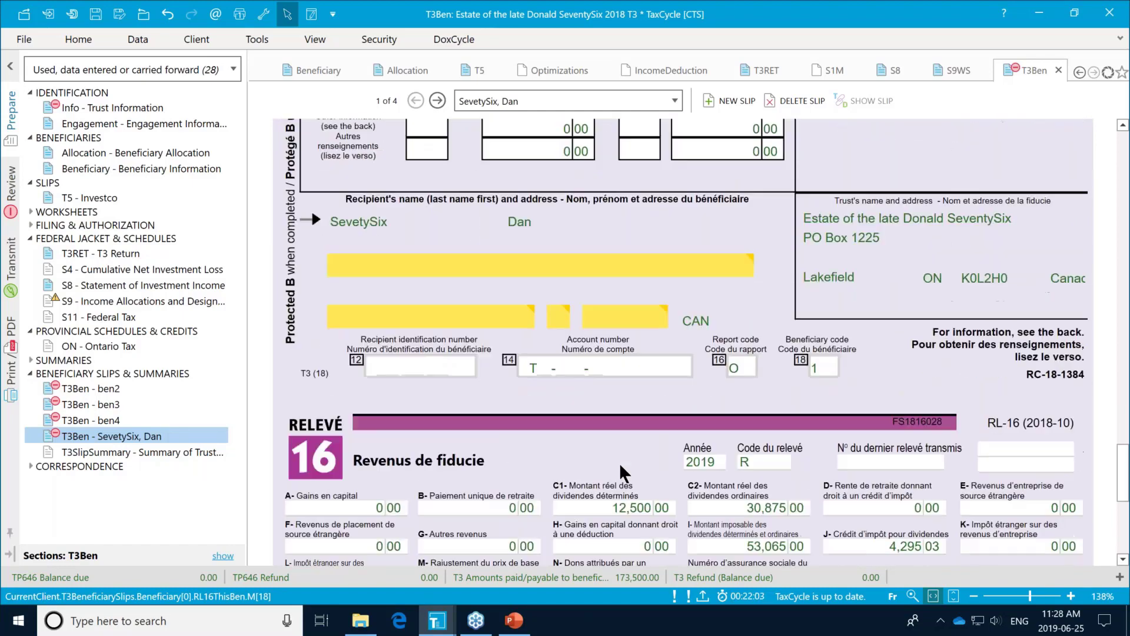
pyautogui.scroll(-4, 620, 463)
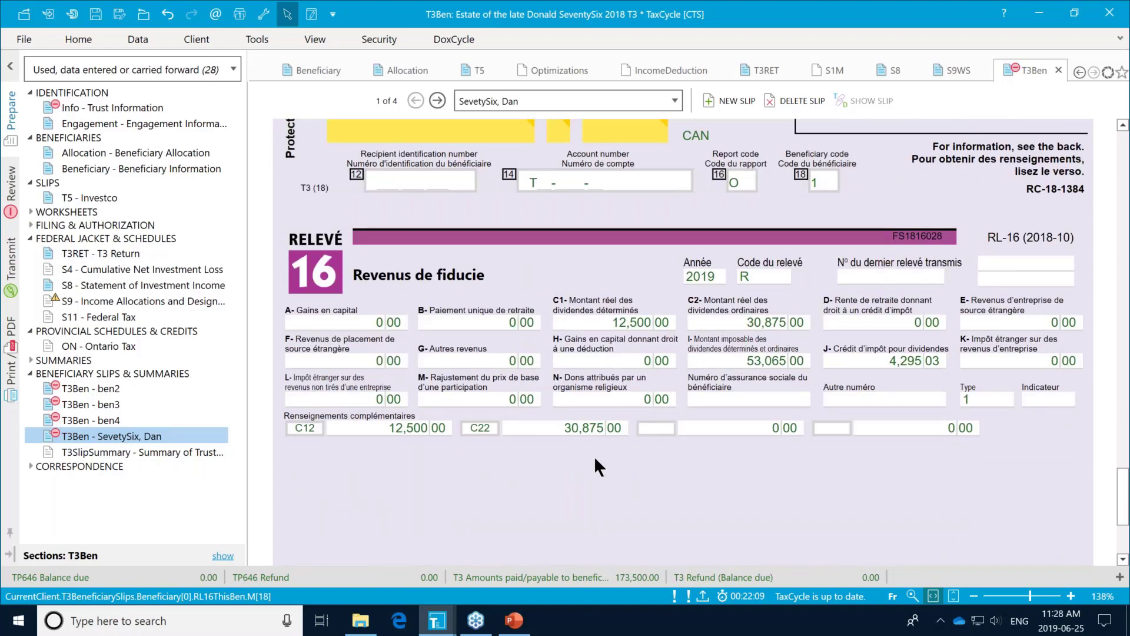
# Step: Review the trust income allocation summary, then open the 5 Year Summary showing 176,000.00 total income
pyautogui.click(140, 452)
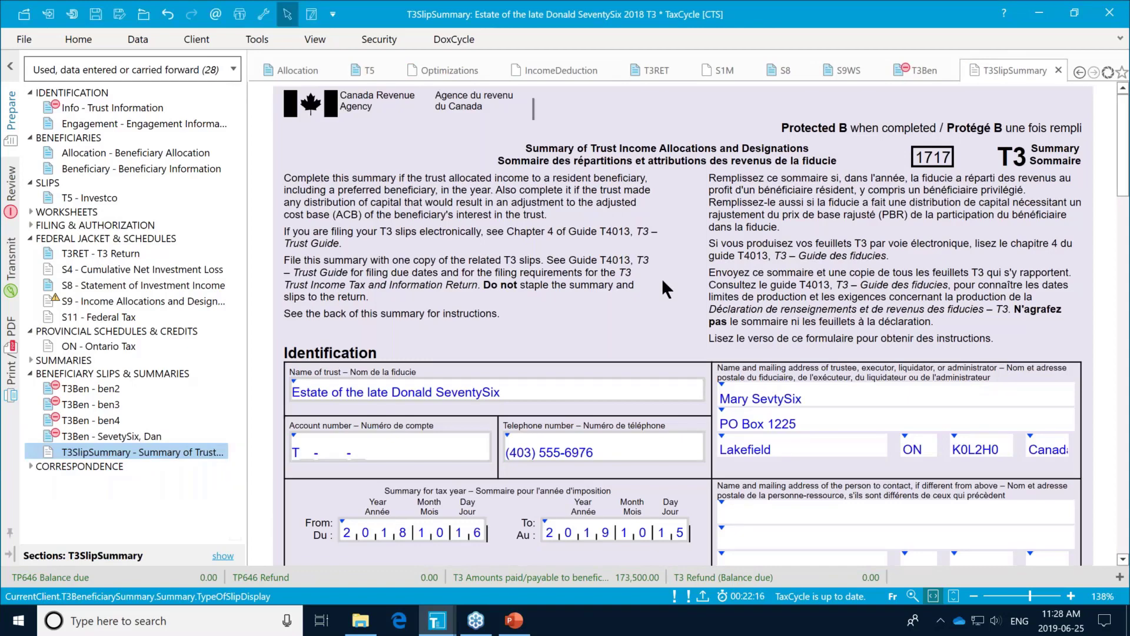
pyautogui.scroll(-2, 665, 281)
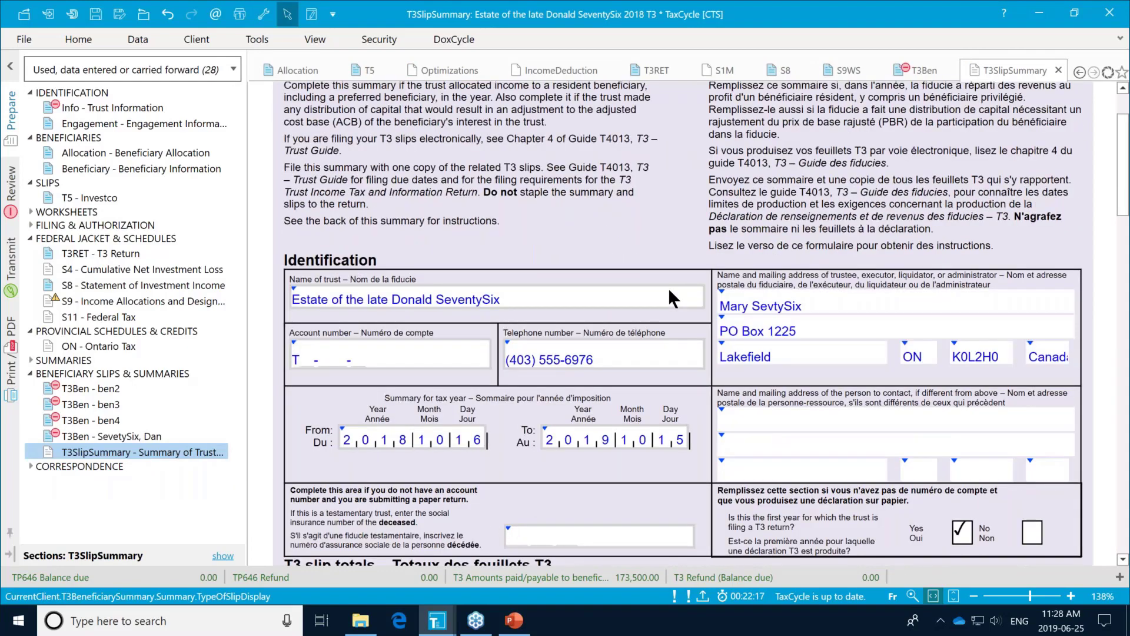
pyautogui.scroll(-2, 669, 288)
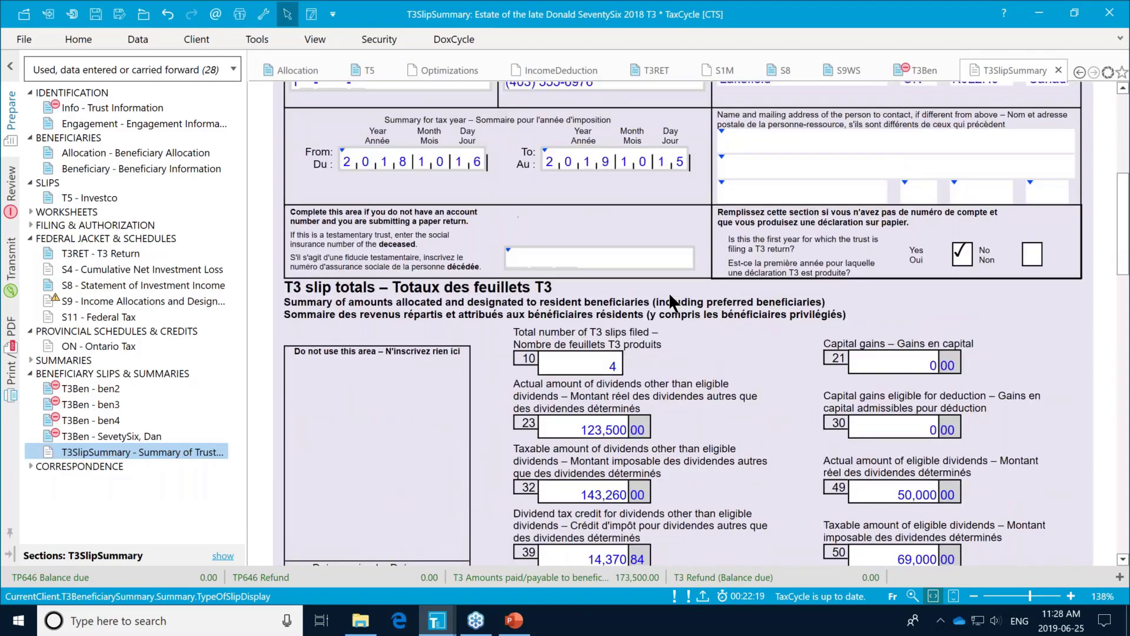
pyautogui.scroll(-2, 690, 299)
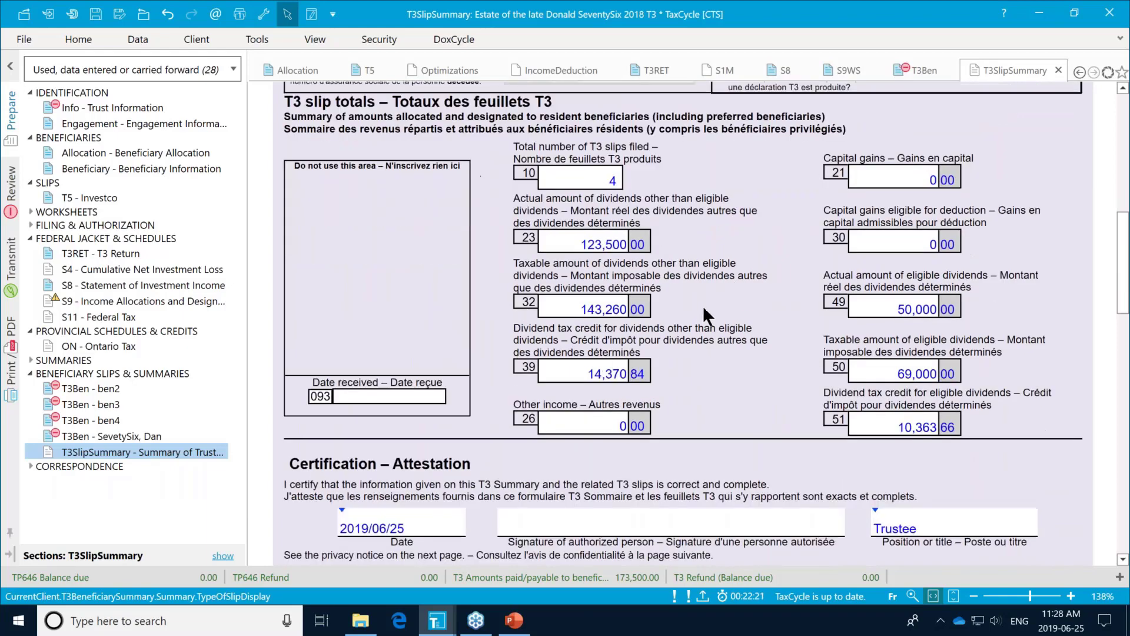
pyautogui.scroll(-2, 702, 305)
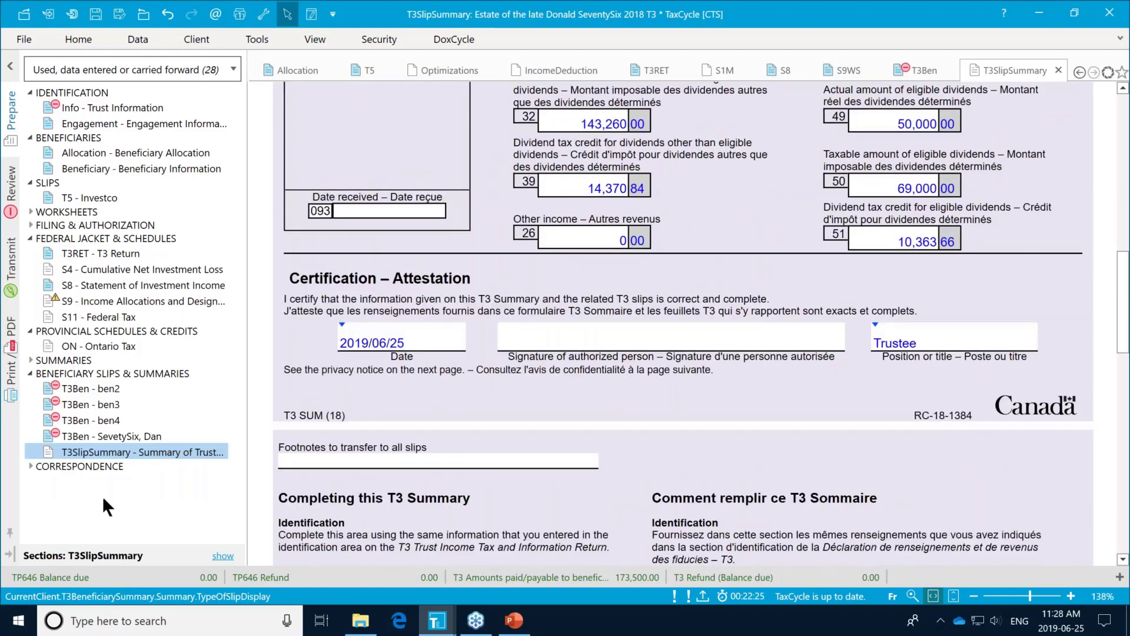
pyautogui.click(30, 360)
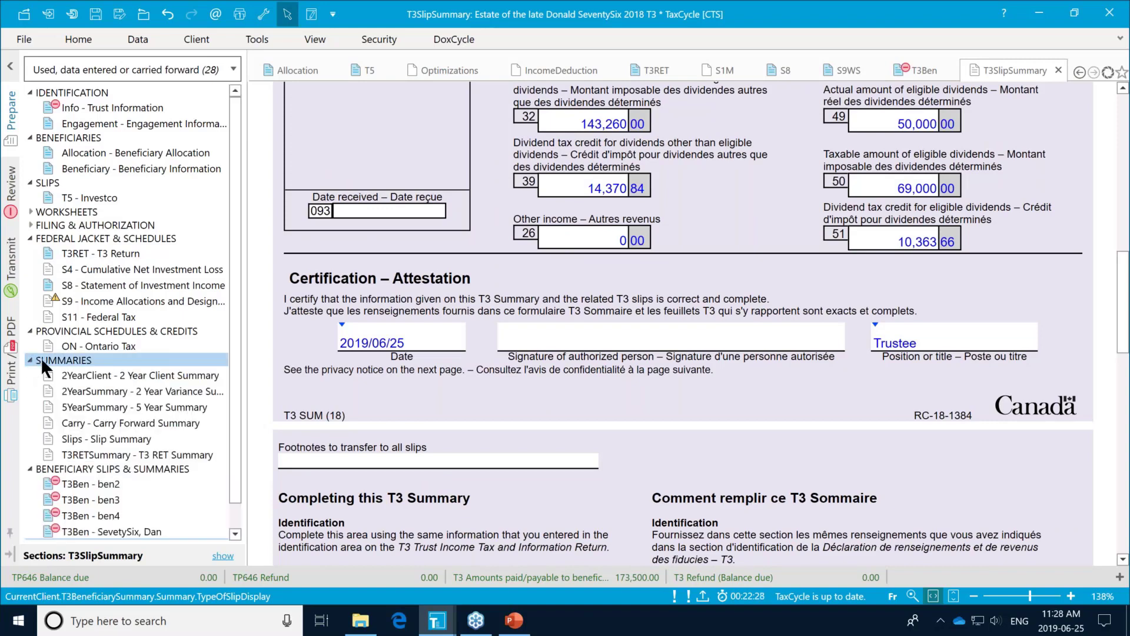
pyautogui.click(184, 406)
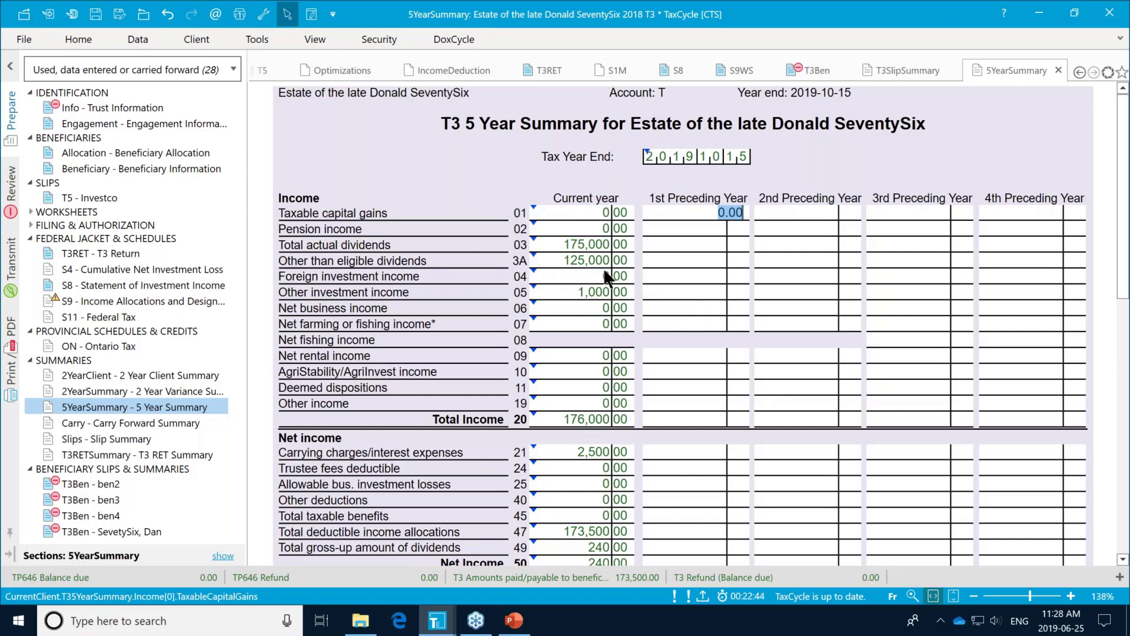
# Step: In the 2 Year Summary, flag line 03 total actual dividends (175,000.00) for follow-up and show the Review messages
pyautogui.moveTo(207, 375); pyautogui.dragTo(178, 387)
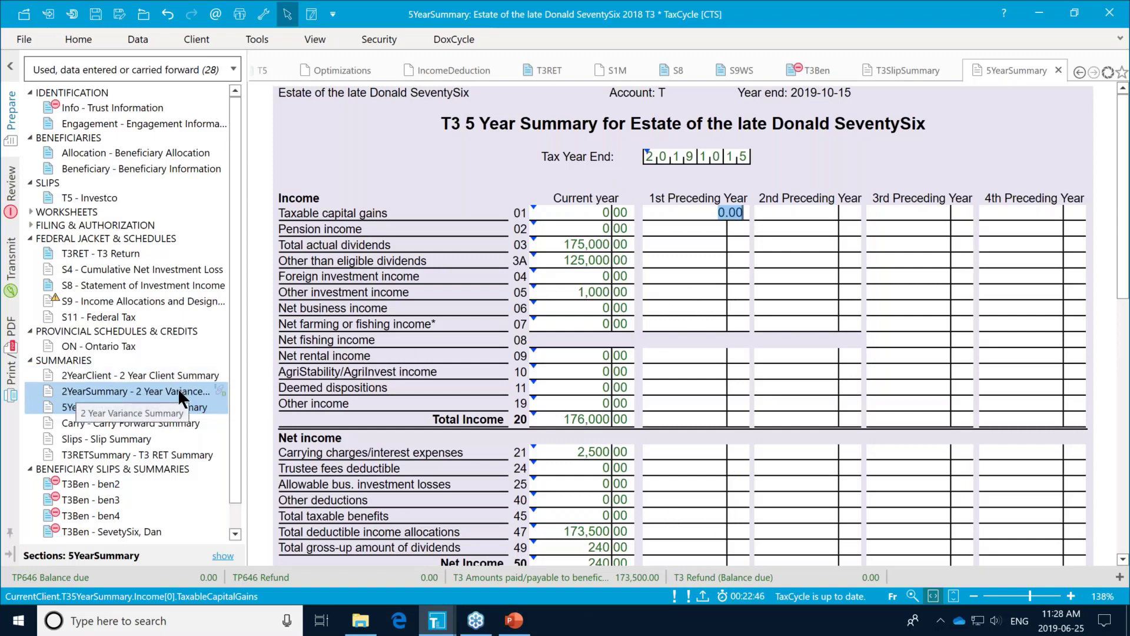
pyautogui.click(178, 389)
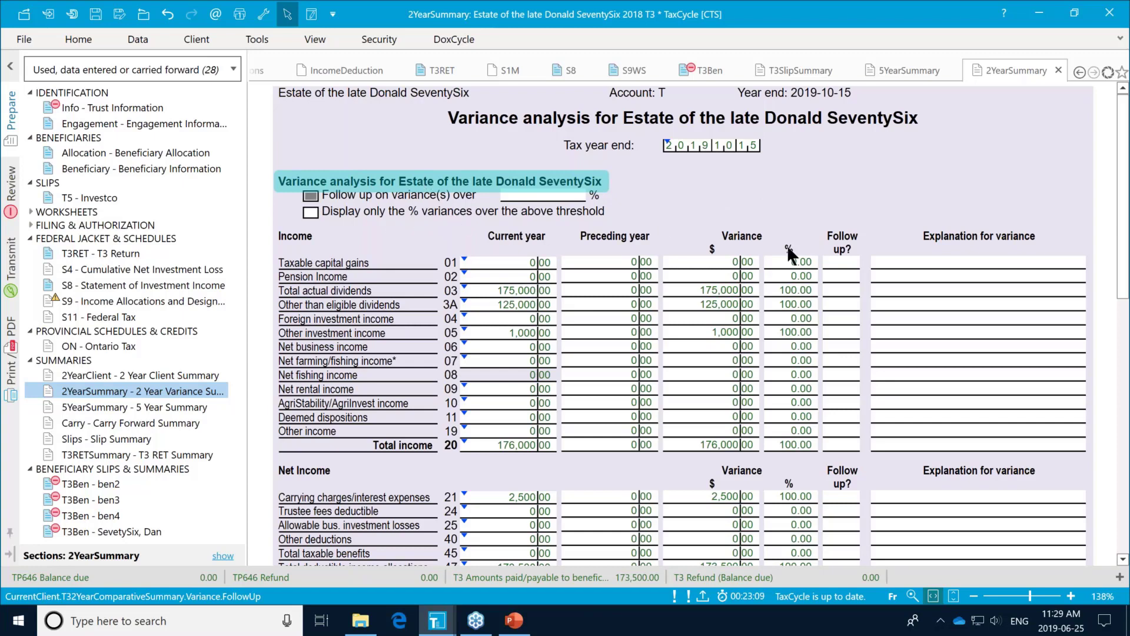
pyautogui.click(840, 287)
pyautogui.click(890, 289)
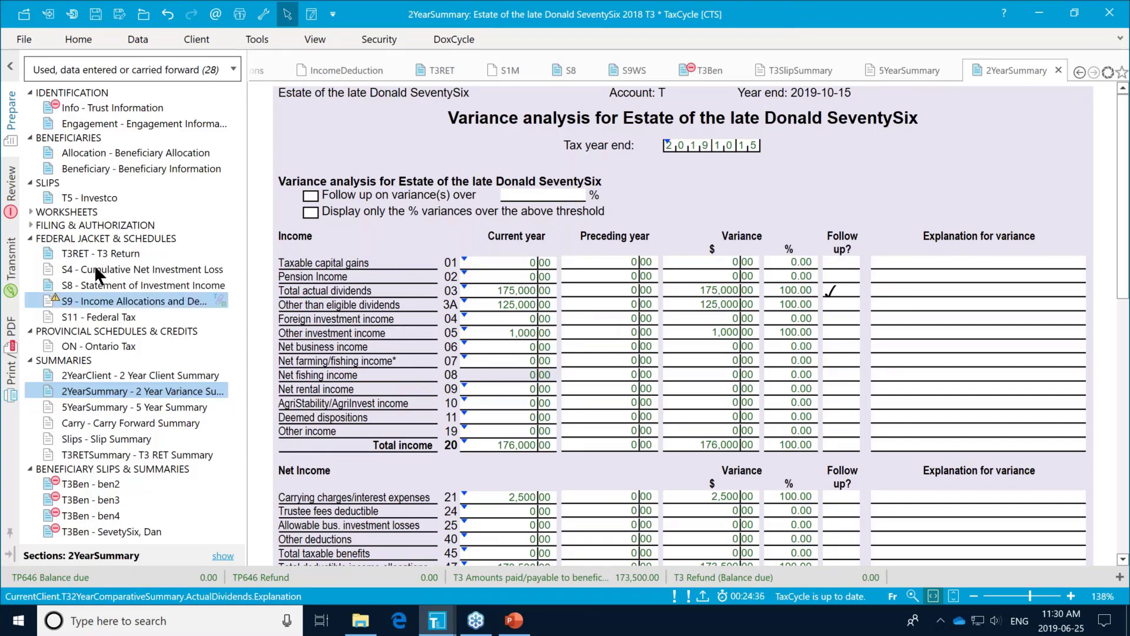
pyautogui.click(11, 187)
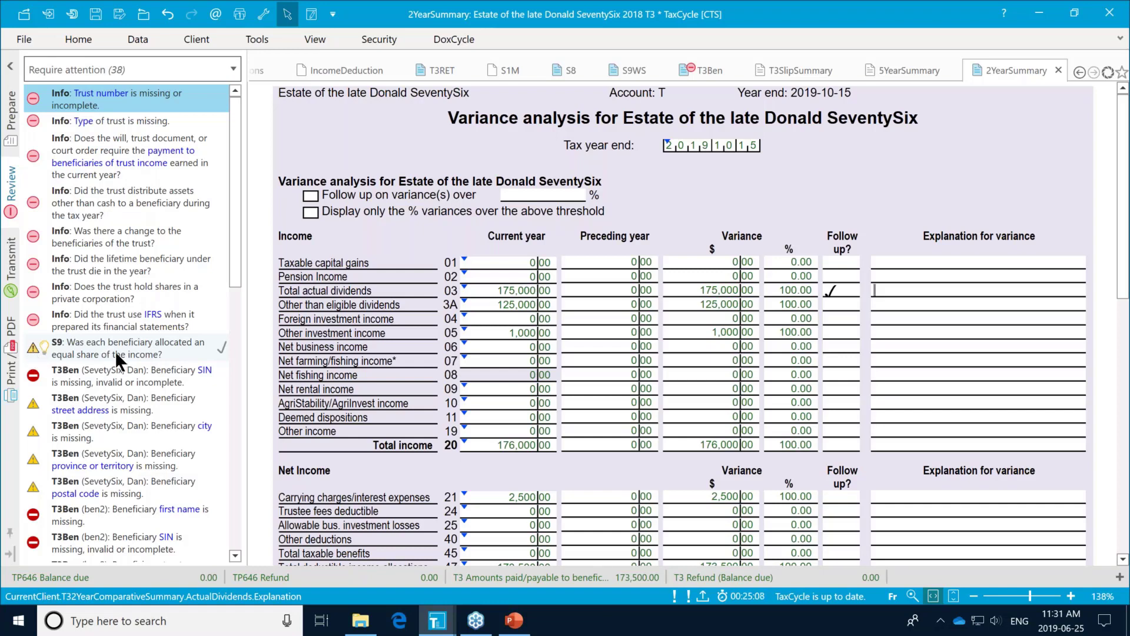
# Step: Mark the S9 equal-share allocation message as reviewed, then close the estate file
pyautogui.click(220, 348)
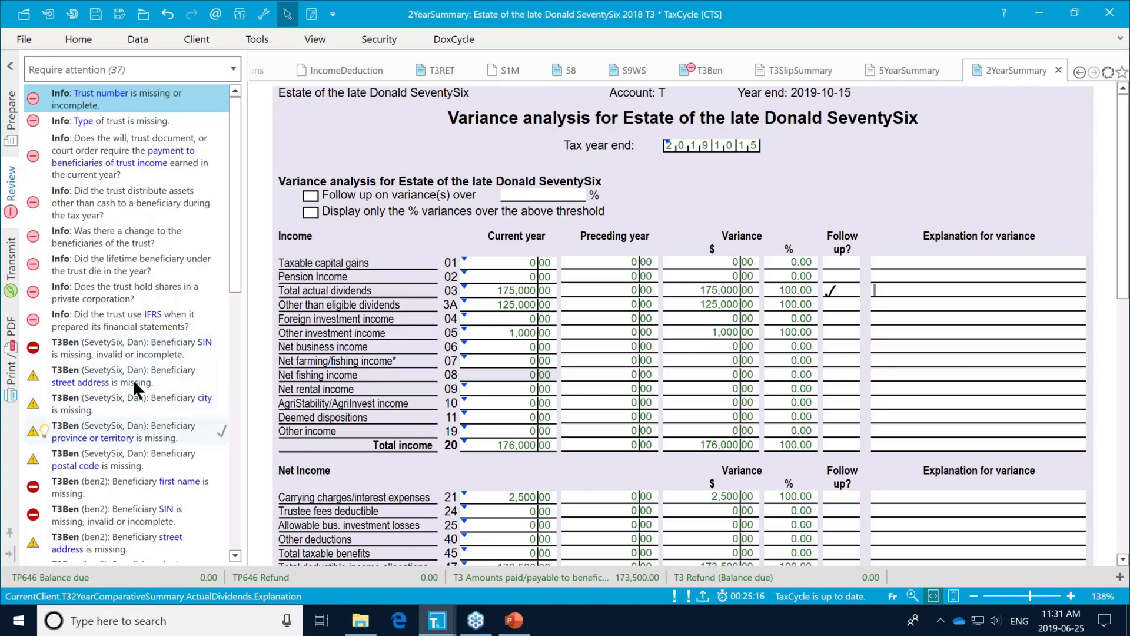
pyautogui.click(1111, 9)
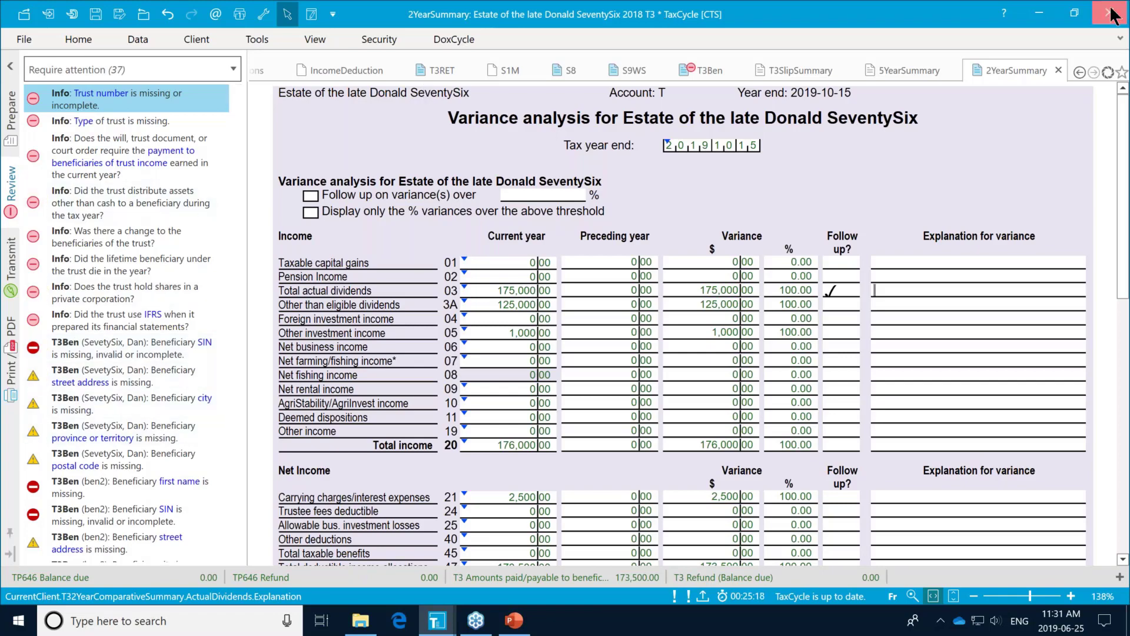
# Step: Close the estate T3 file and the deceased's T1 return without saving changes
pyautogui.click(575, 363)
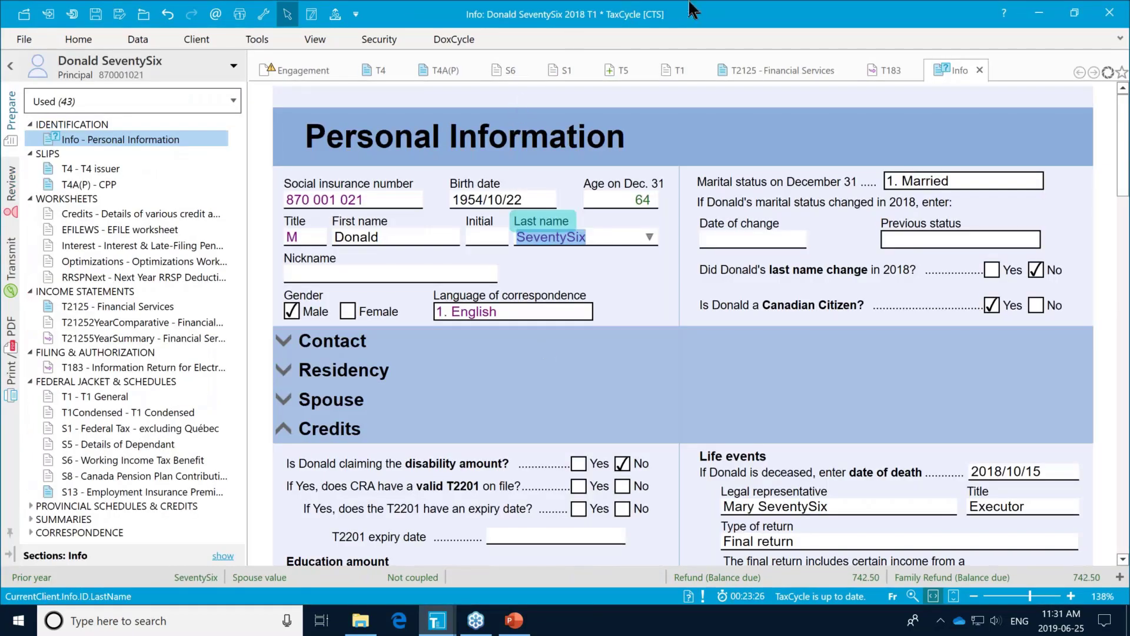
pyautogui.click(1115, 21)
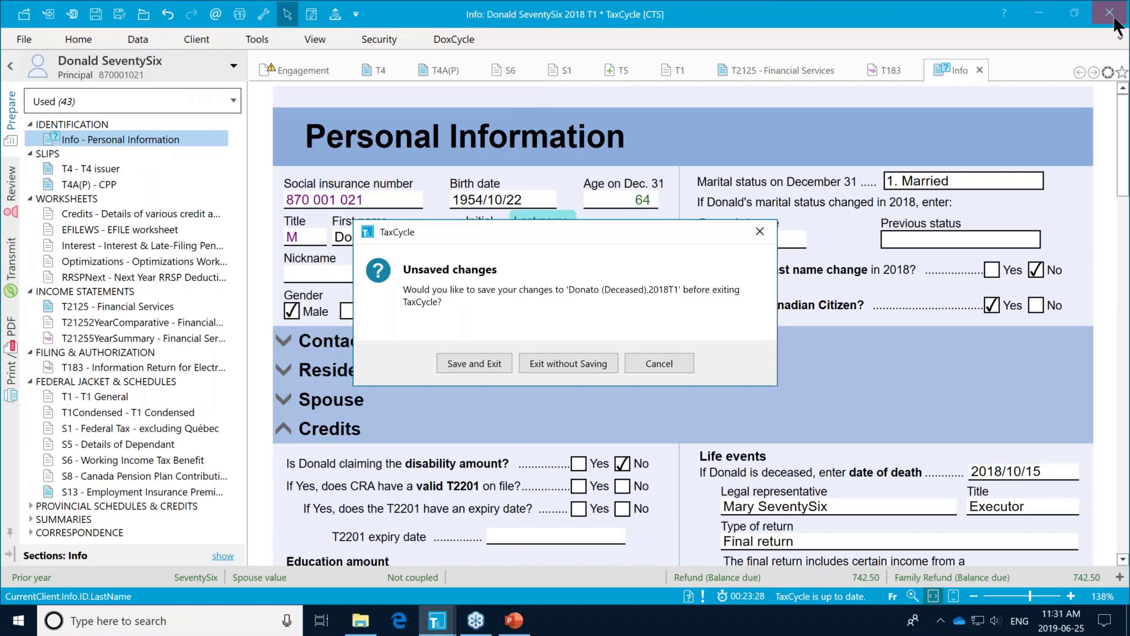
pyautogui.click(582, 361)
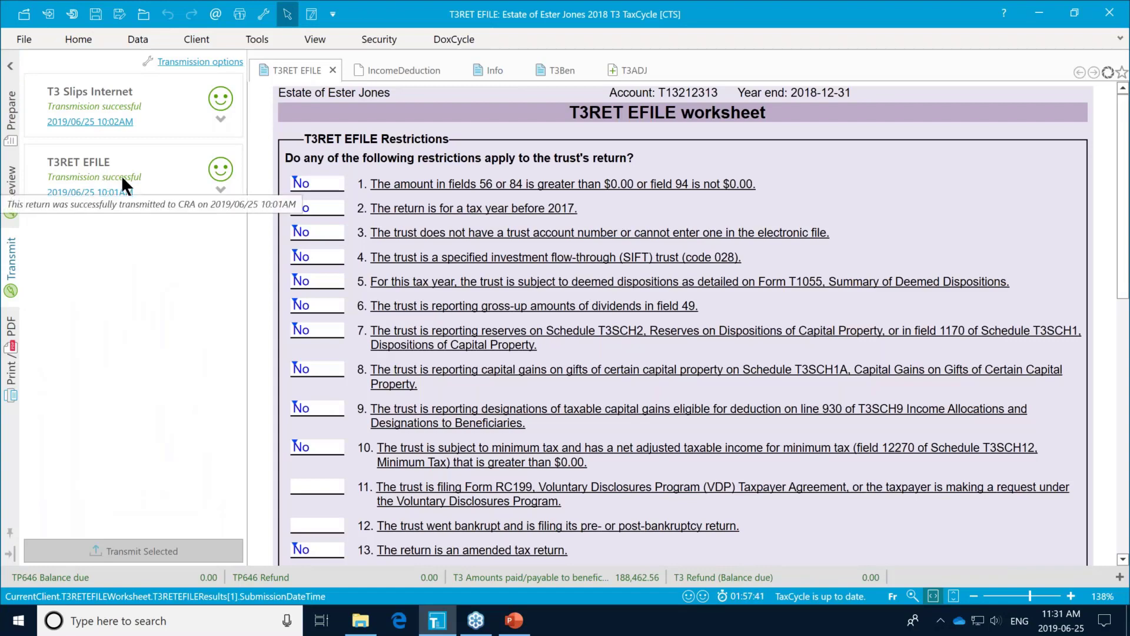
# Step: Dismiss the earlier T3 Slips Internet filing results so filing can start again
pyautogui.click(221, 119)
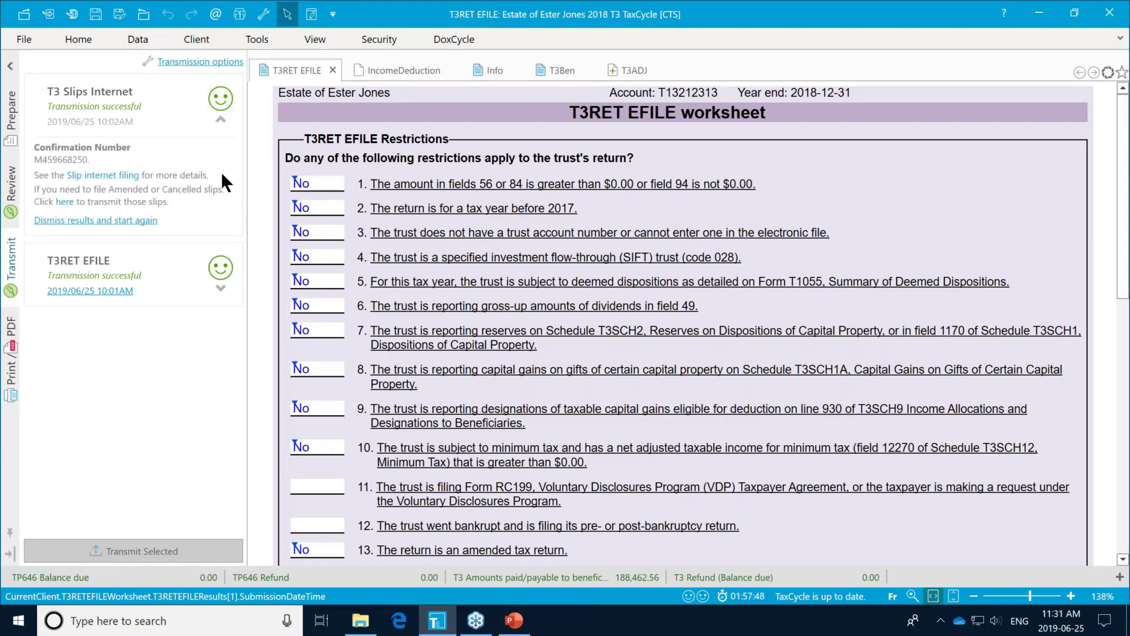
pyautogui.click(148, 225)
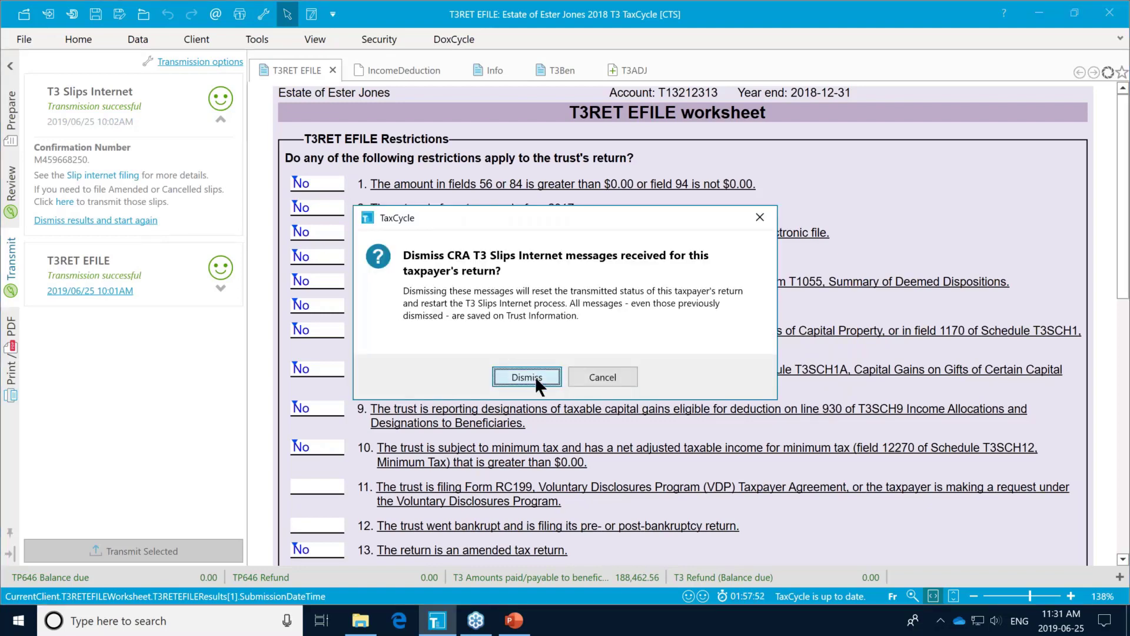
pyautogui.click(534, 375)
pyautogui.click(221, 118)
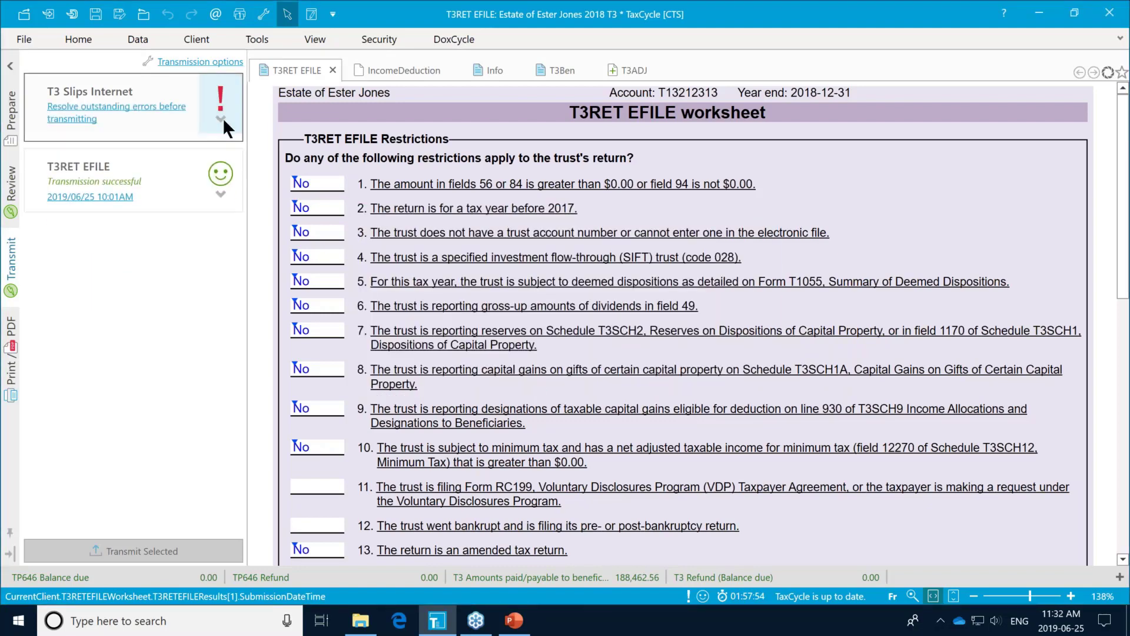
# Step: Sign off the Revenu Québec, preparer number, Office ID, reviewer, disclaimer and remaining engagement cautions
pyautogui.click(143, 106)
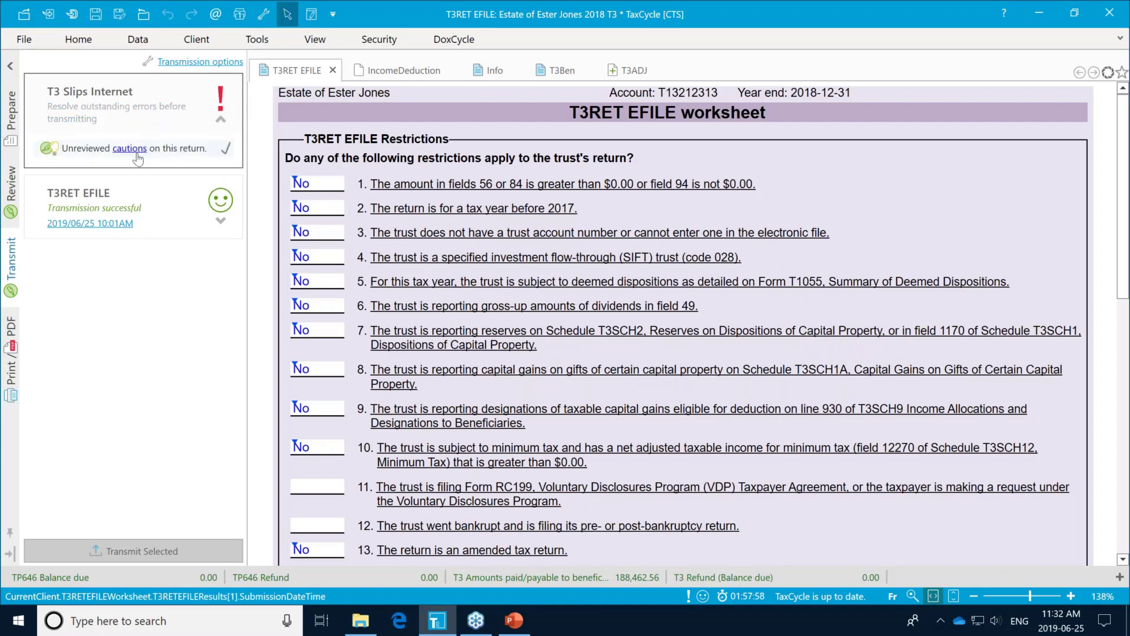
pyautogui.click(131, 149)
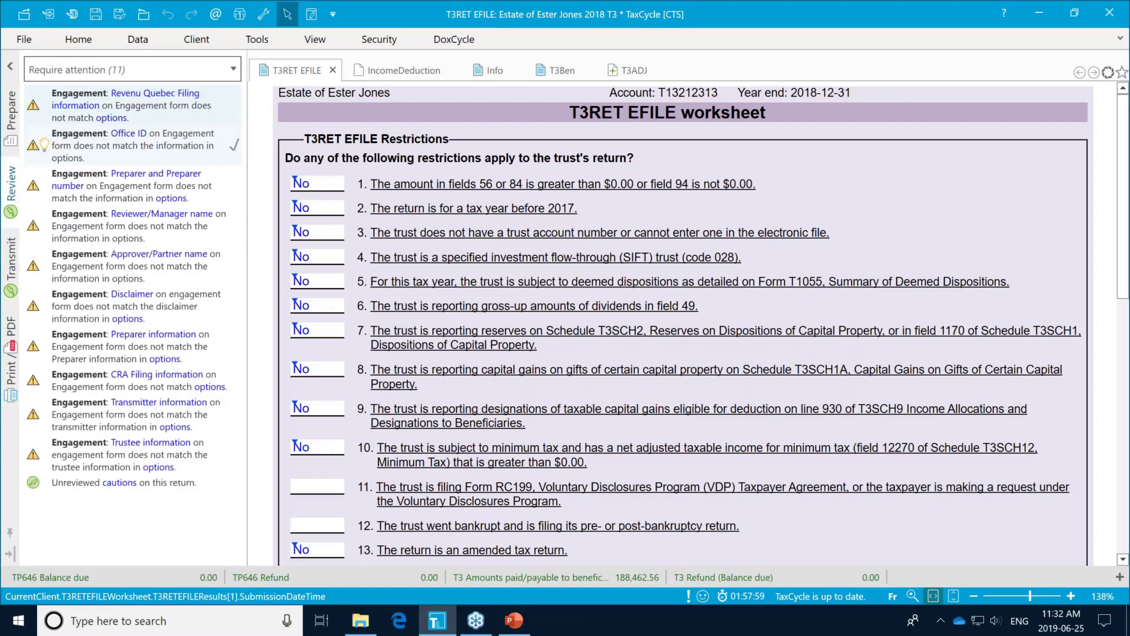
pyautogui.click(229, 101)
pyautogui.click(235, 136)
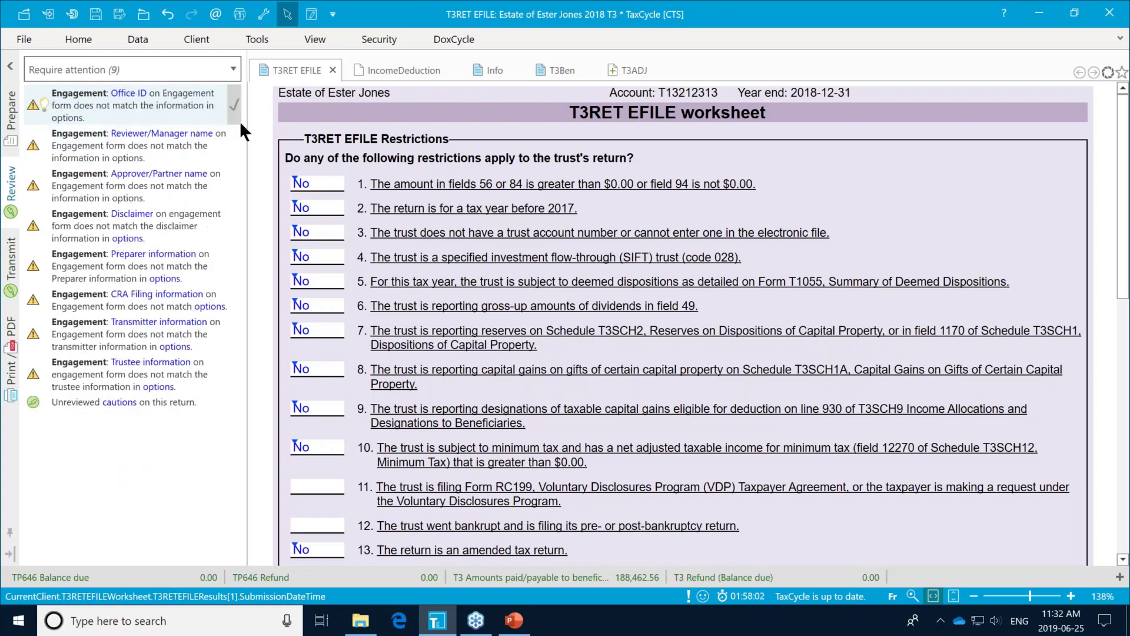
pyautogui.click(238, 122)
pyautogui.click(231, 142)
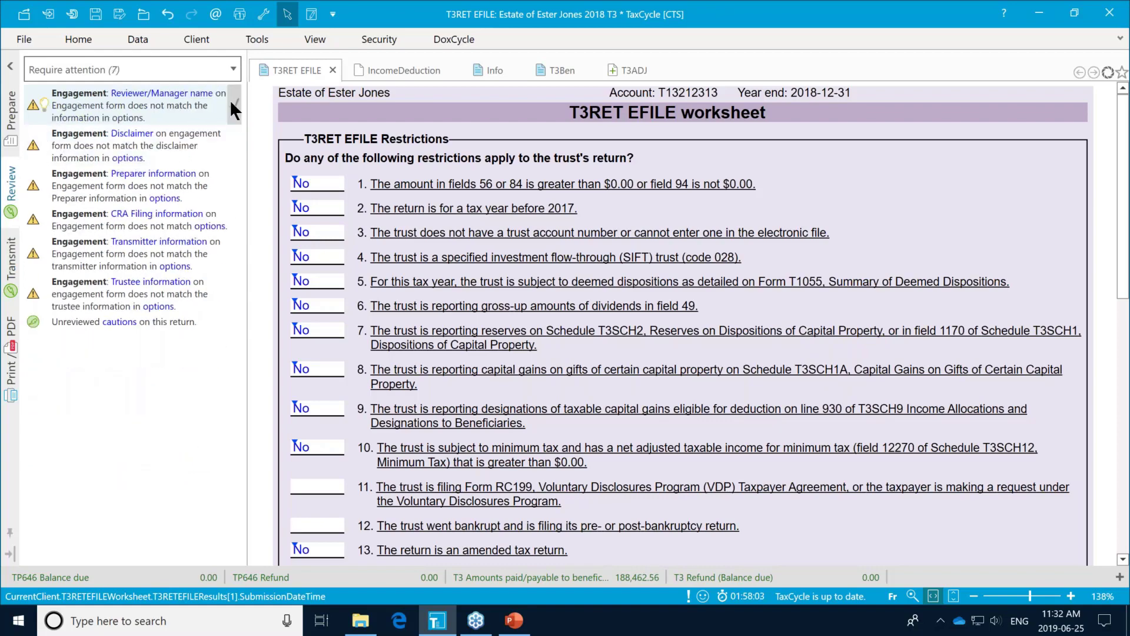
pyautogui.click(230, 101)
pyautogui.click(234, 103)
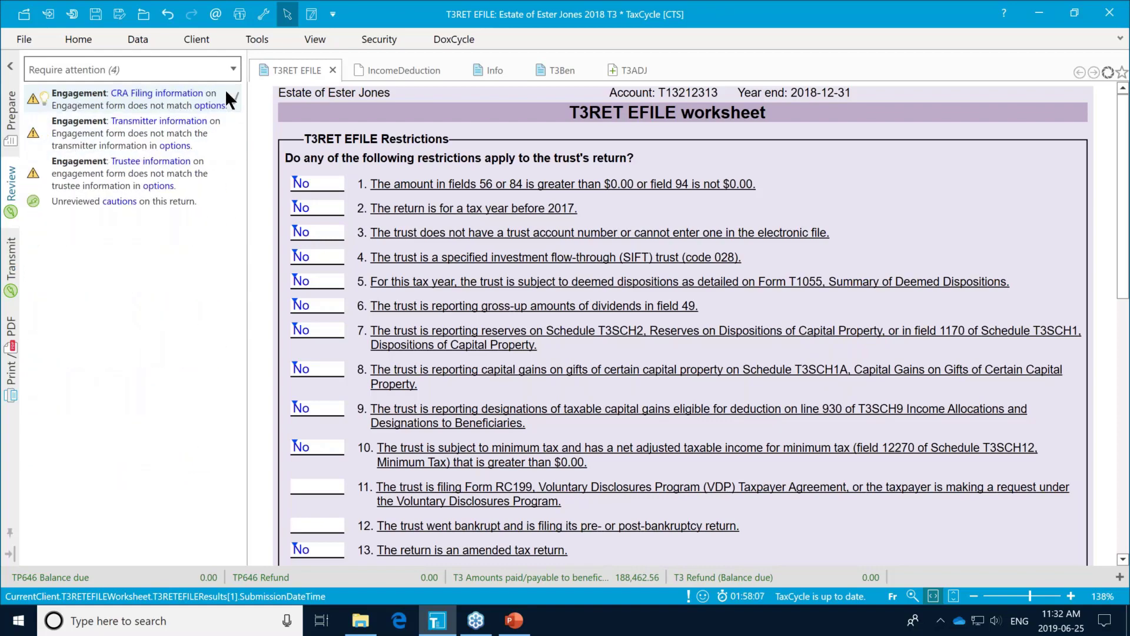
pyautogui.click(232, 97)
pyautogui.click(232, 97)
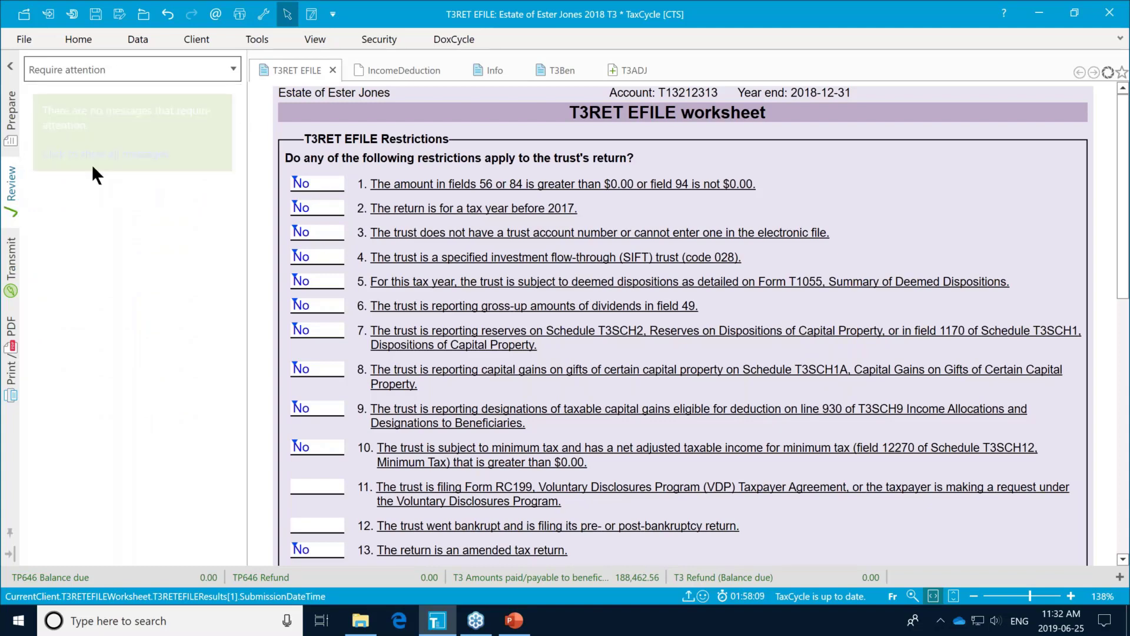
pyautogui.click(9, 259)
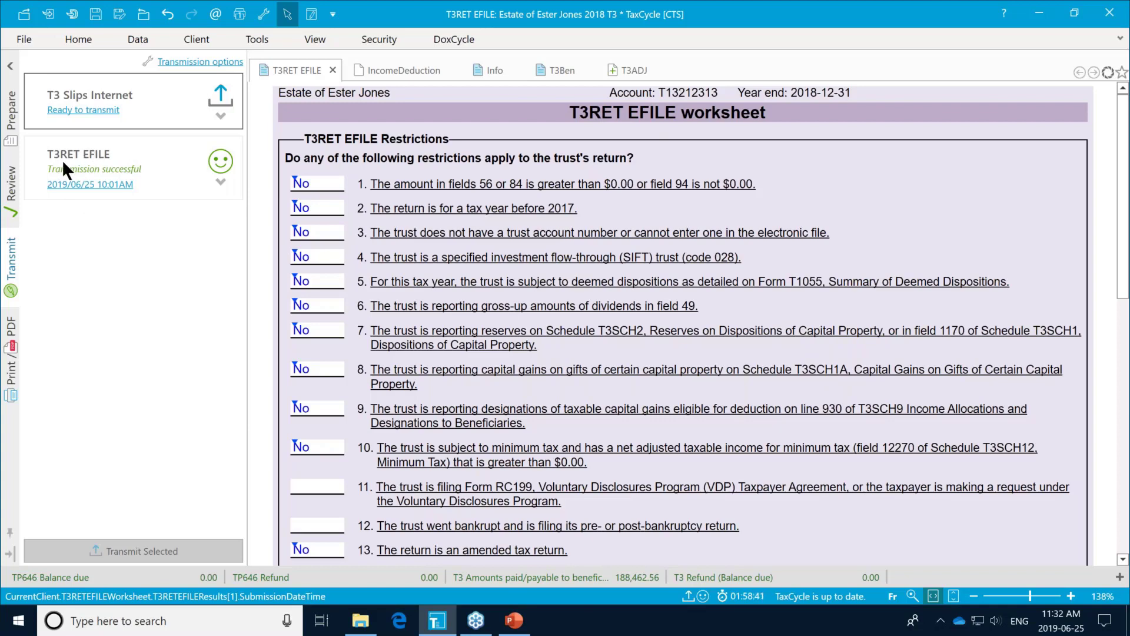
pyautogui.click(336, 183)
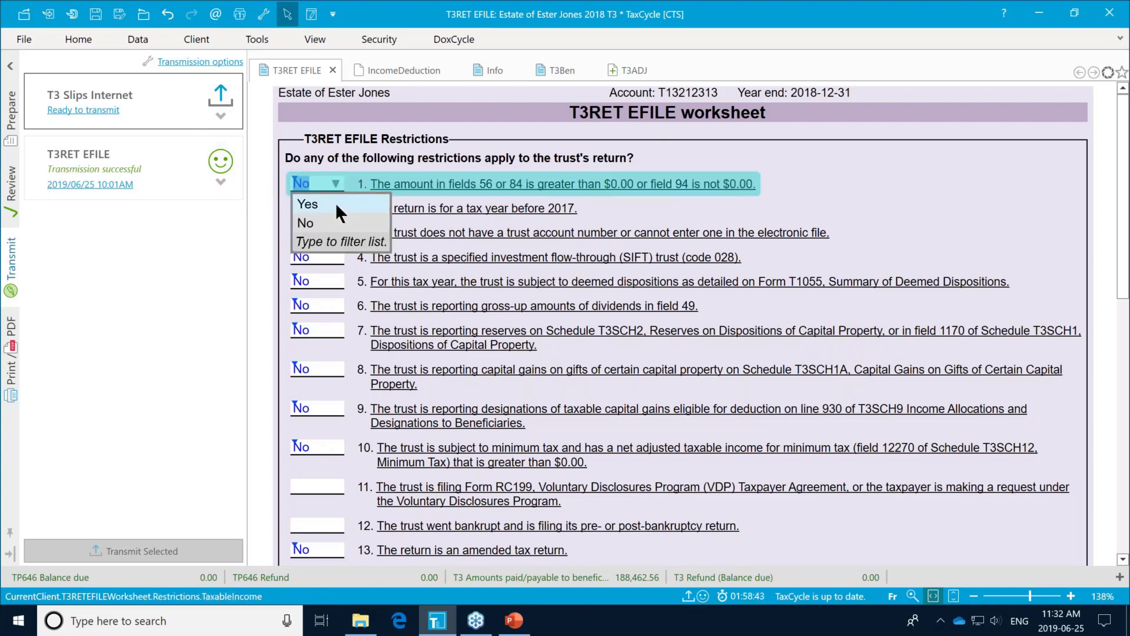
pyautogui.click(331, 202)
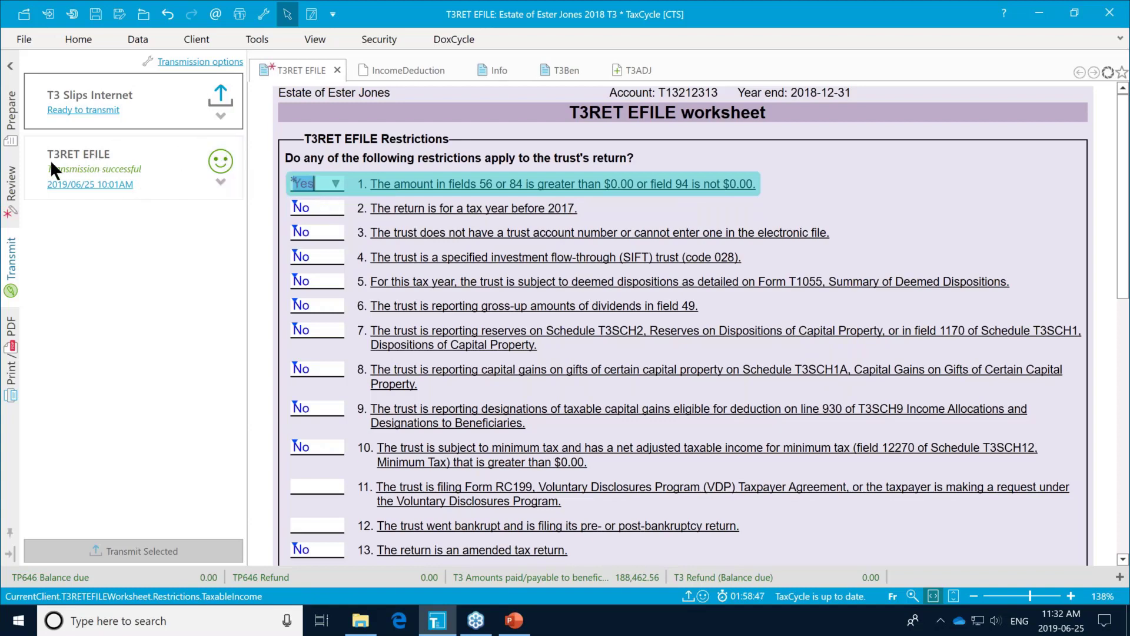
pyautogui.moveTo(334, 182)
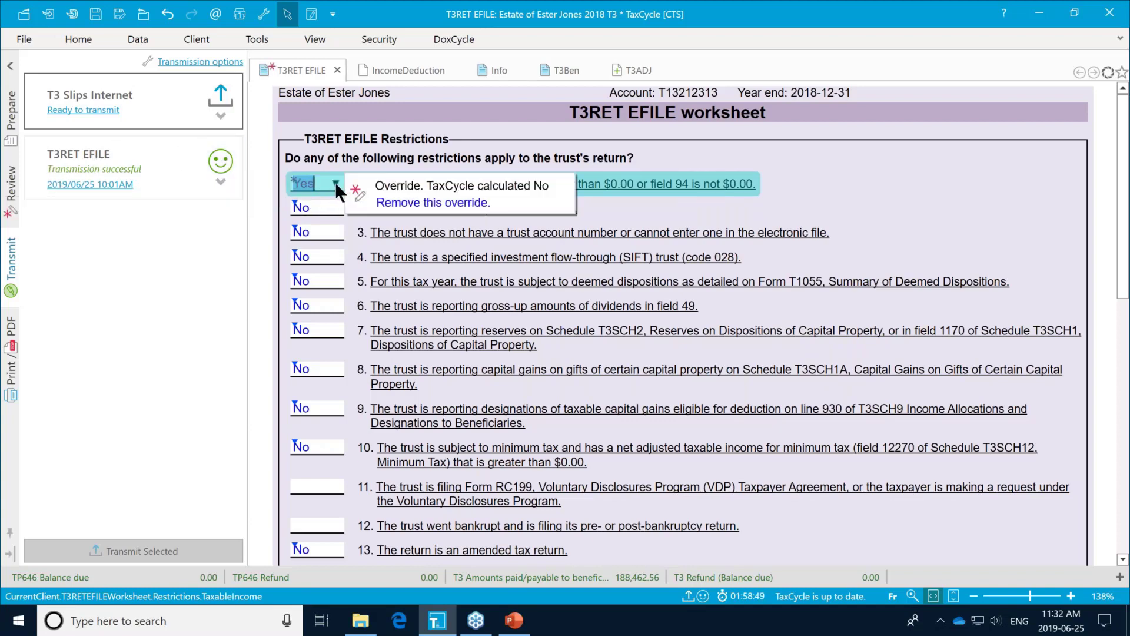
pyautogui.click(382, 199)
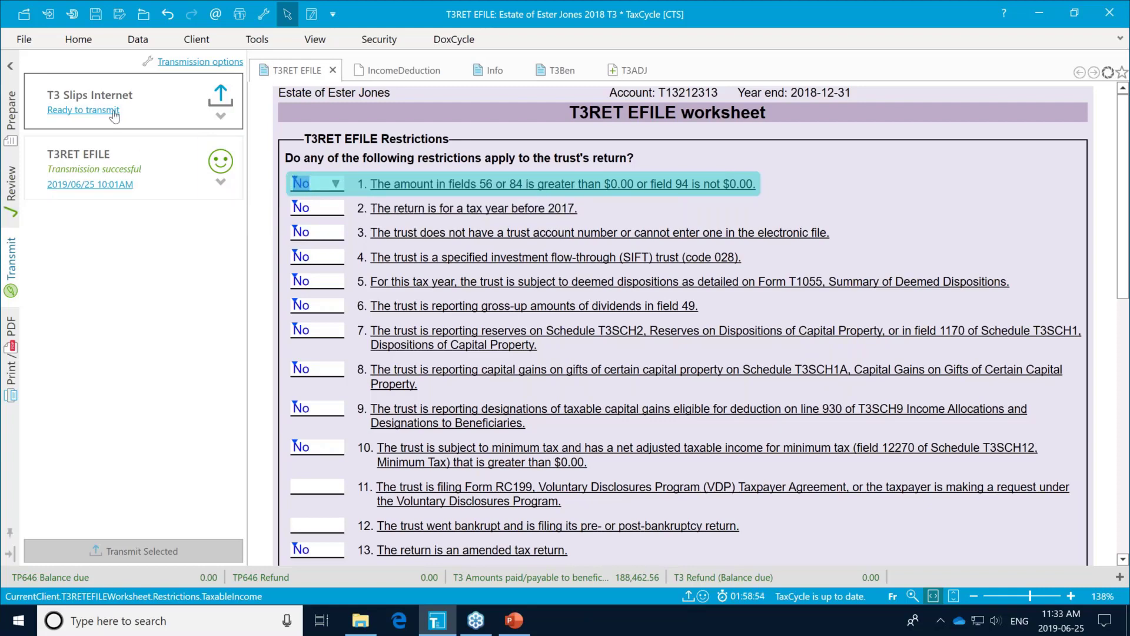
# Step: Review the T3 Slips Internet slip counts ready to transmit, then bring up the Data ribbon tools
pyautogui.click(223, 115)
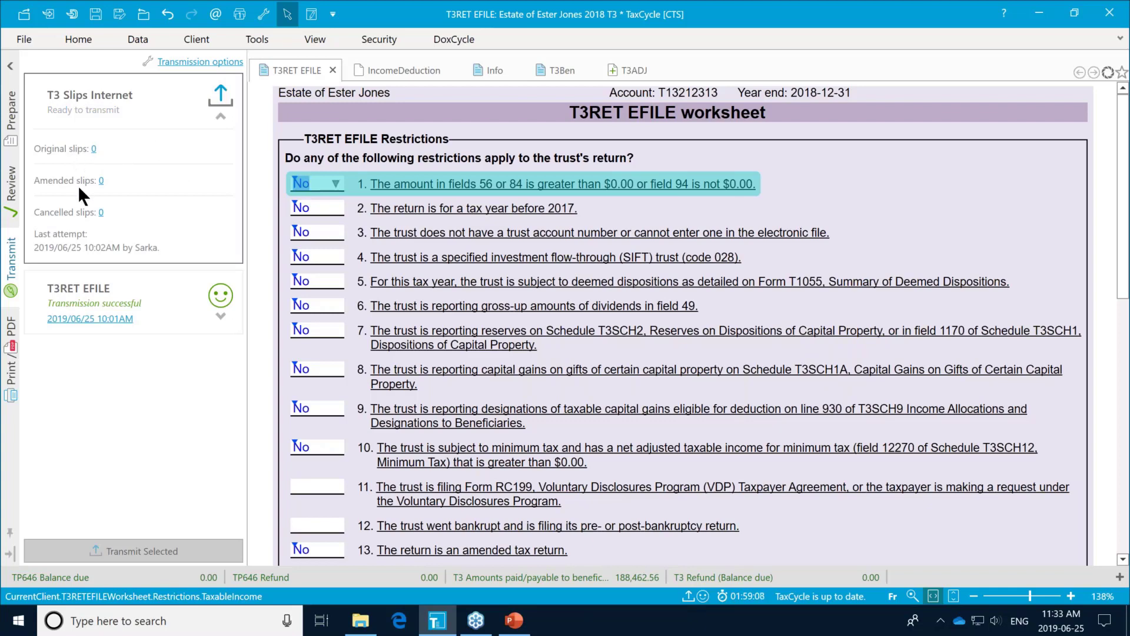
pyautogui.click(218, 115)
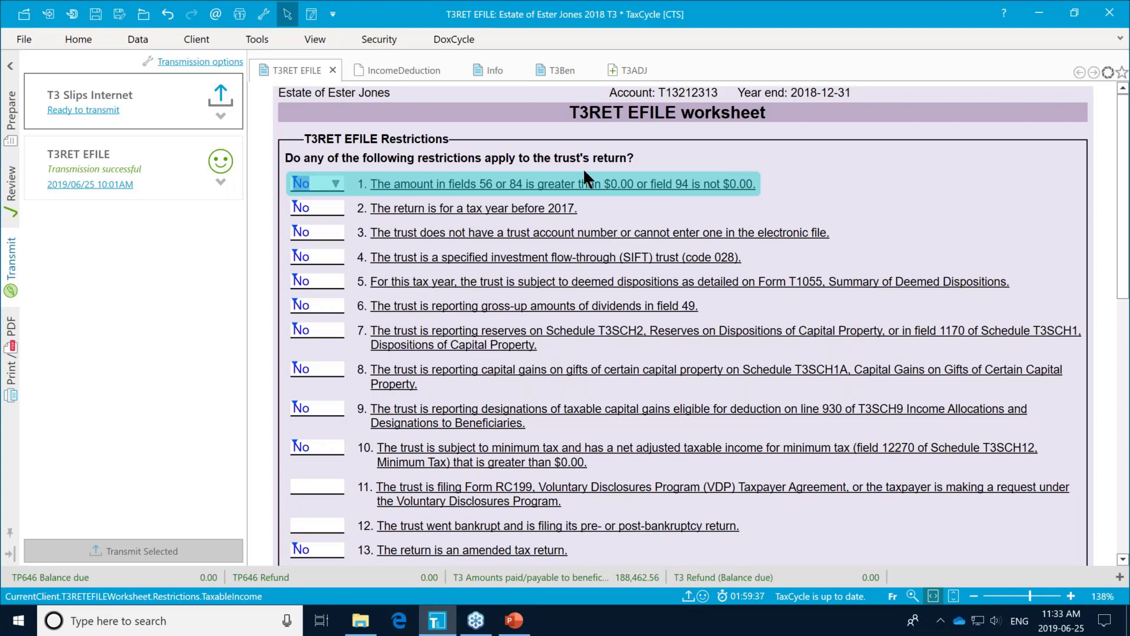
pyautogui.click(134, 36)
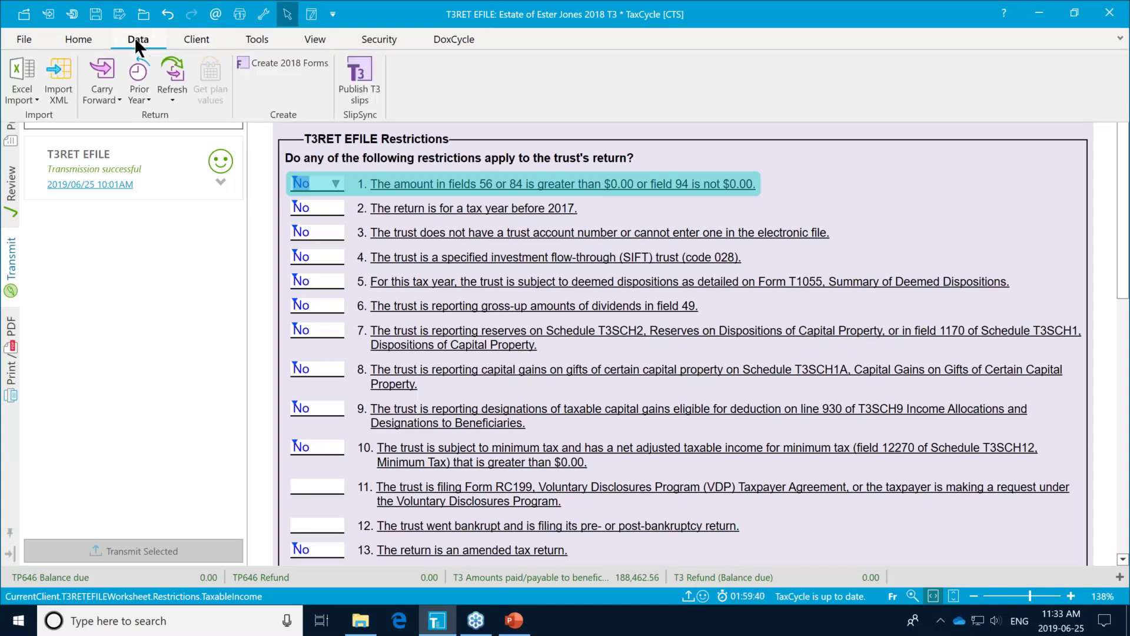
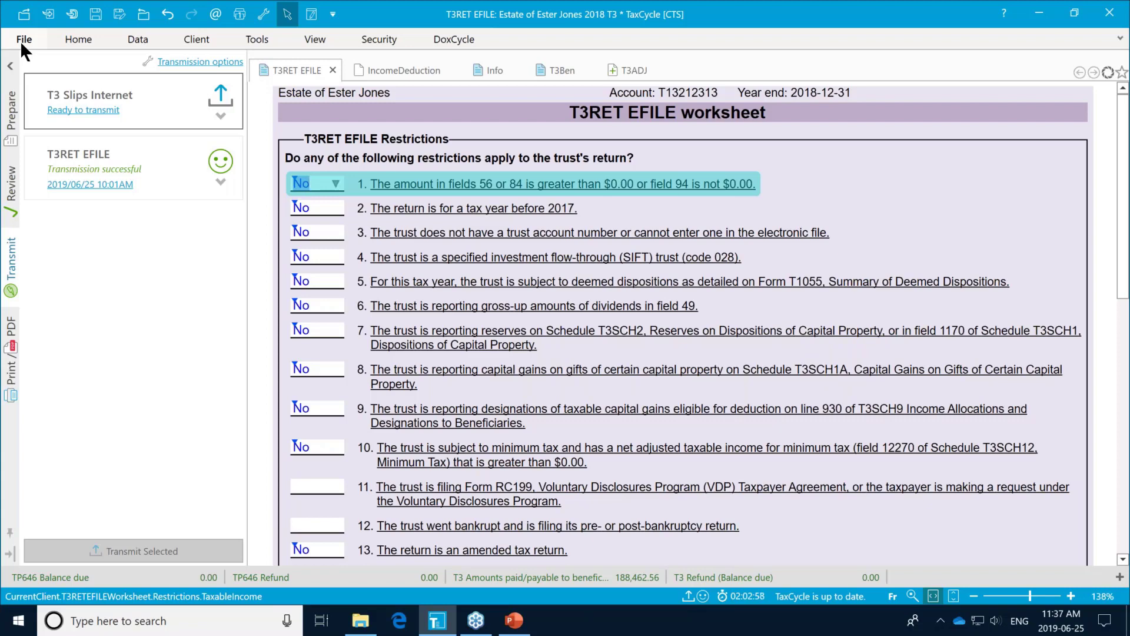
# Step: Save the 2018 T3 return as T3 for filing ADJUSTED.2018T3, overwriting the existing file
pyautogui.click(24, 41)
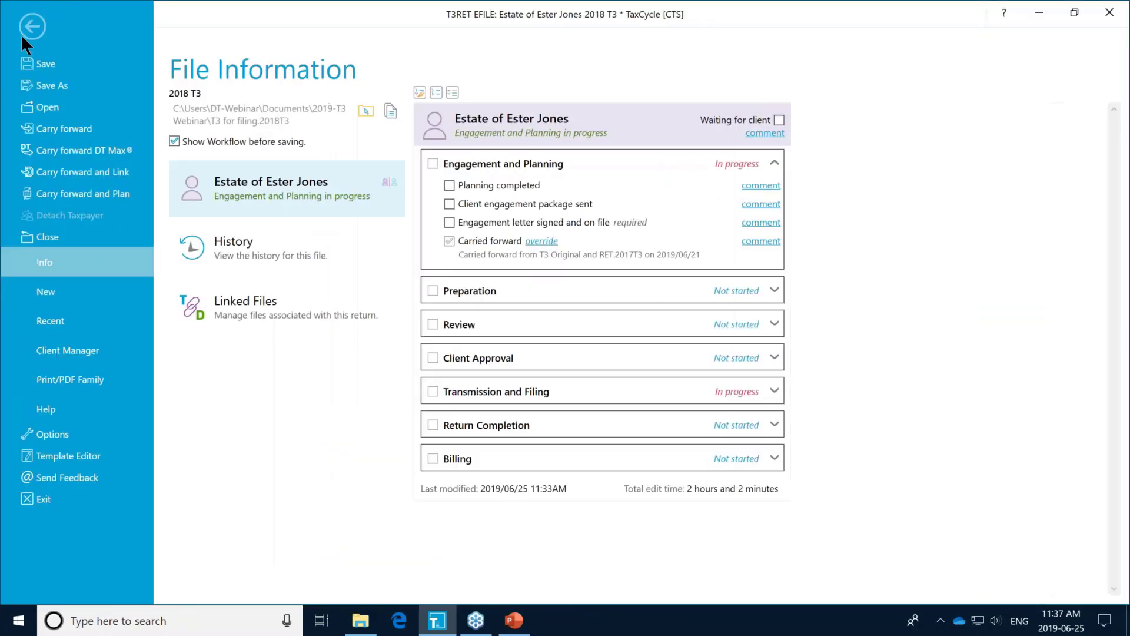
pyautogui.click(58, 87)
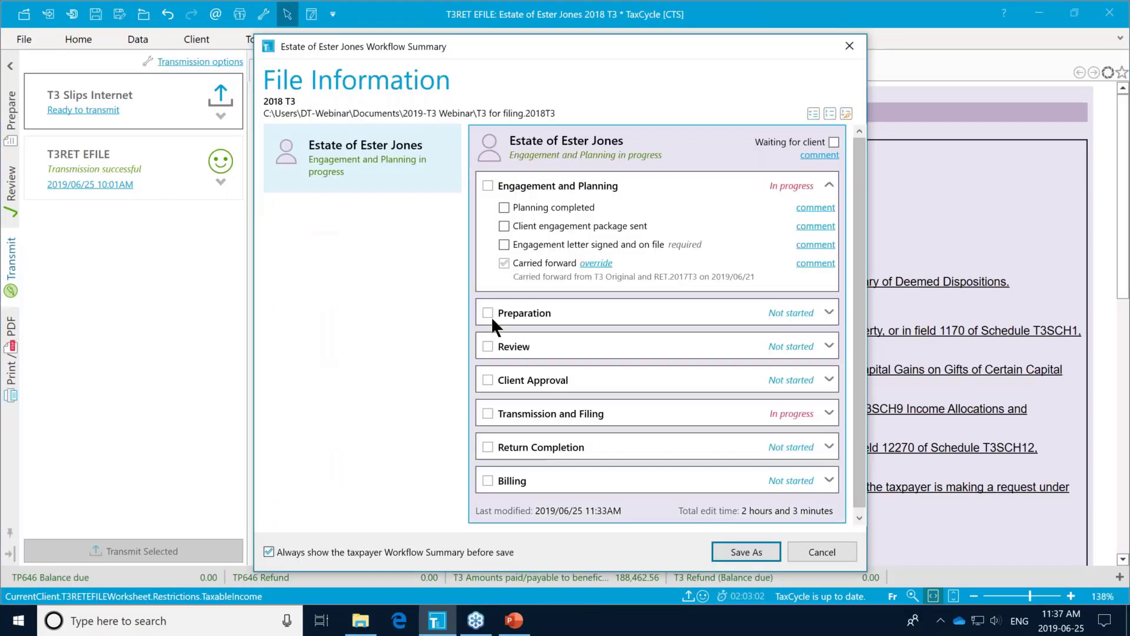
pyautogui.click(756, 549)
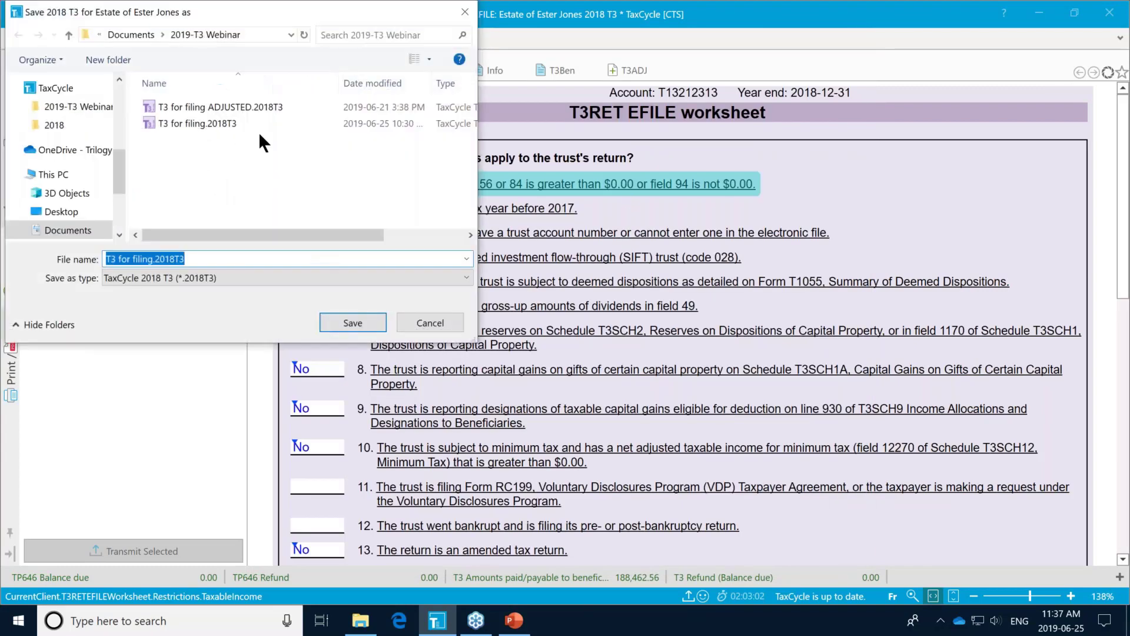
pyautogui.click(231, 104)
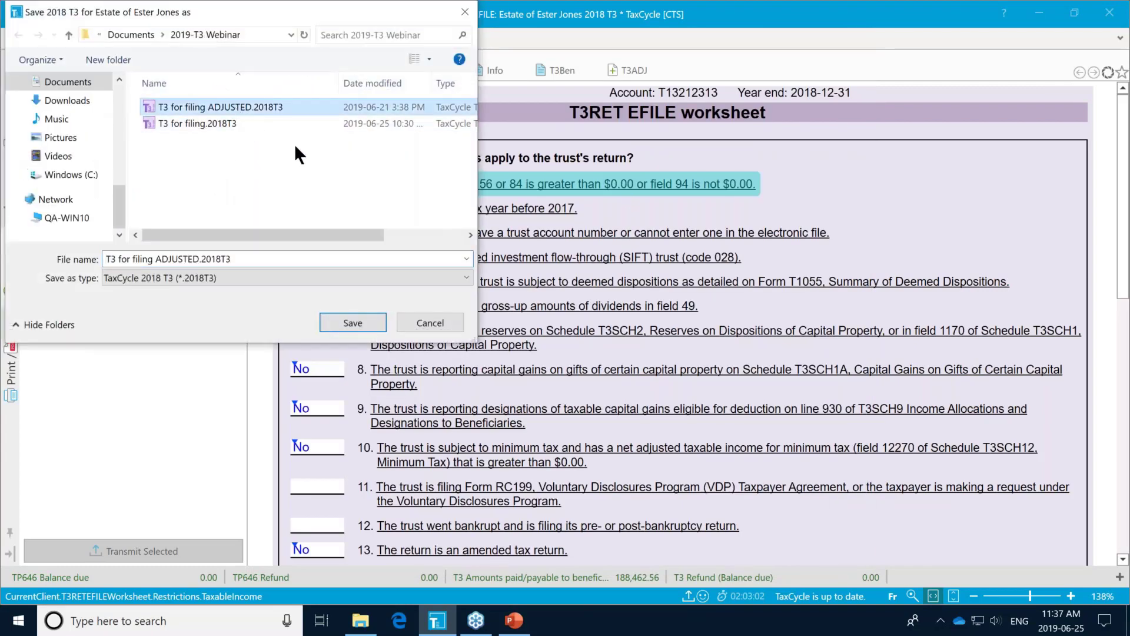
pyautogui.click(346, 318)
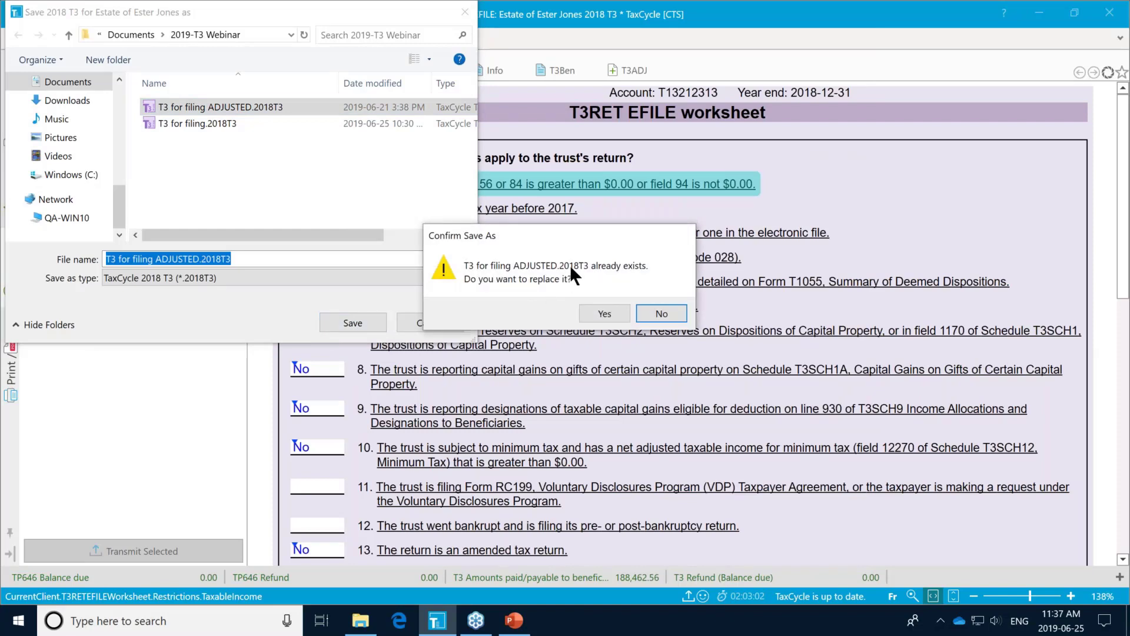
pyautogui.click(615, 312)
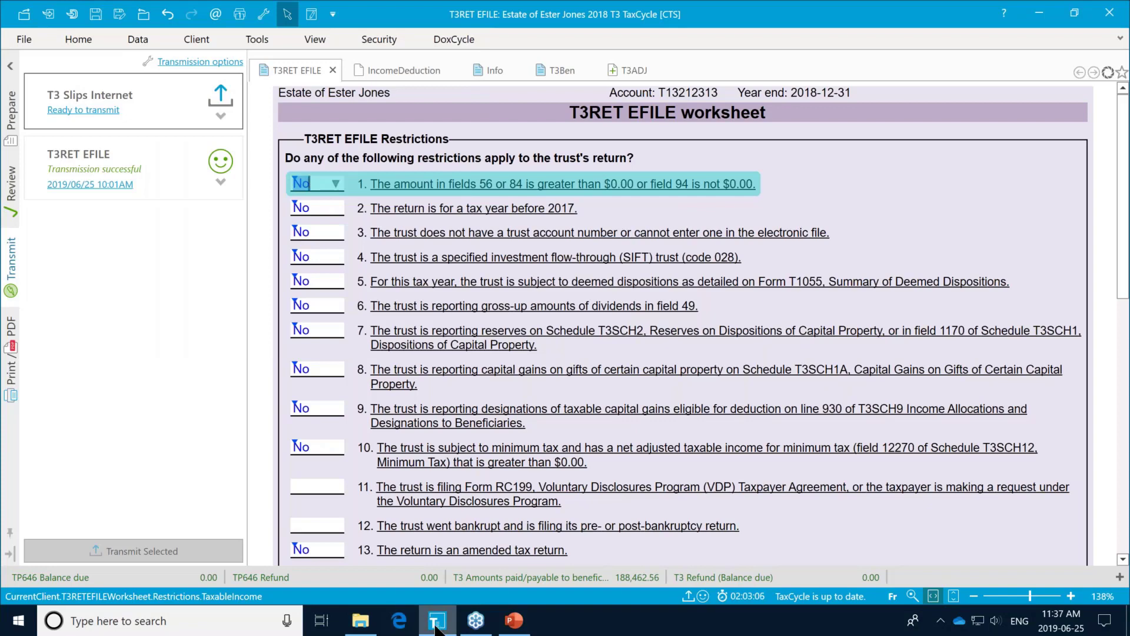
# Step: Confirm the ADJUSTED file name in File Info, then bring up the Tools ribbon's snapshot commands
pyautogui.click(23, 41)
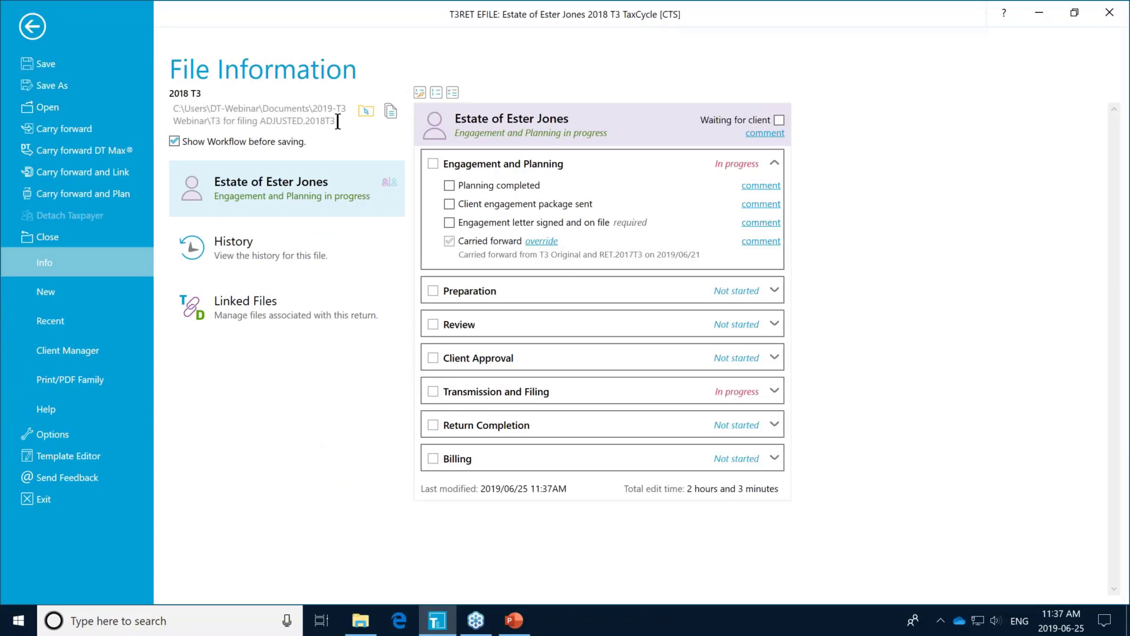
pyautogui.click(40, 33)
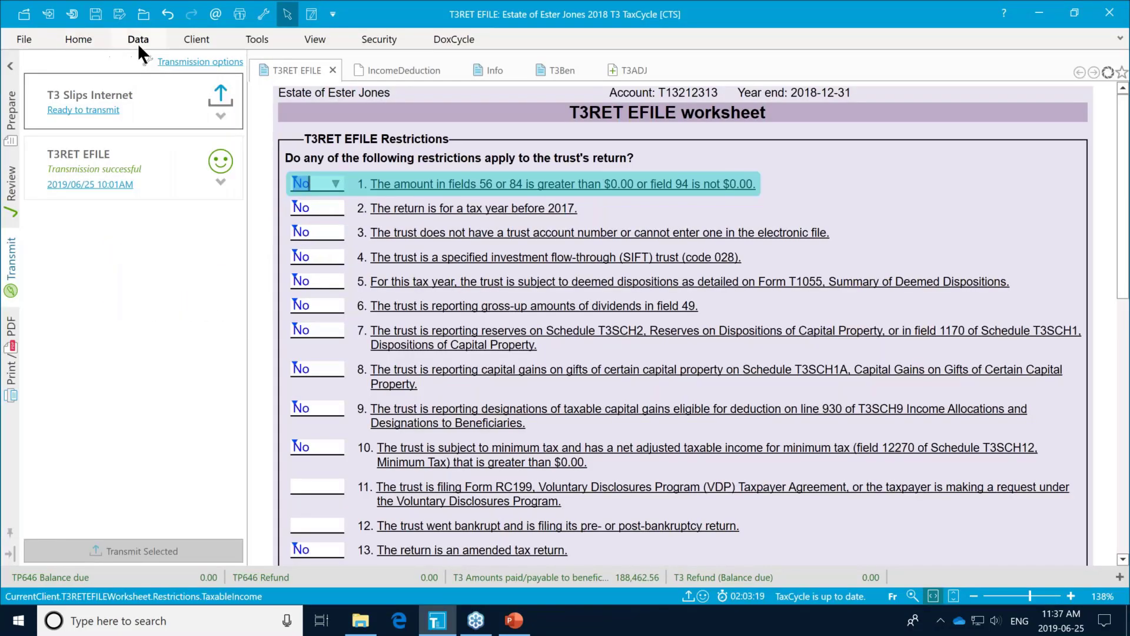
pyautogui.click(134, 39)
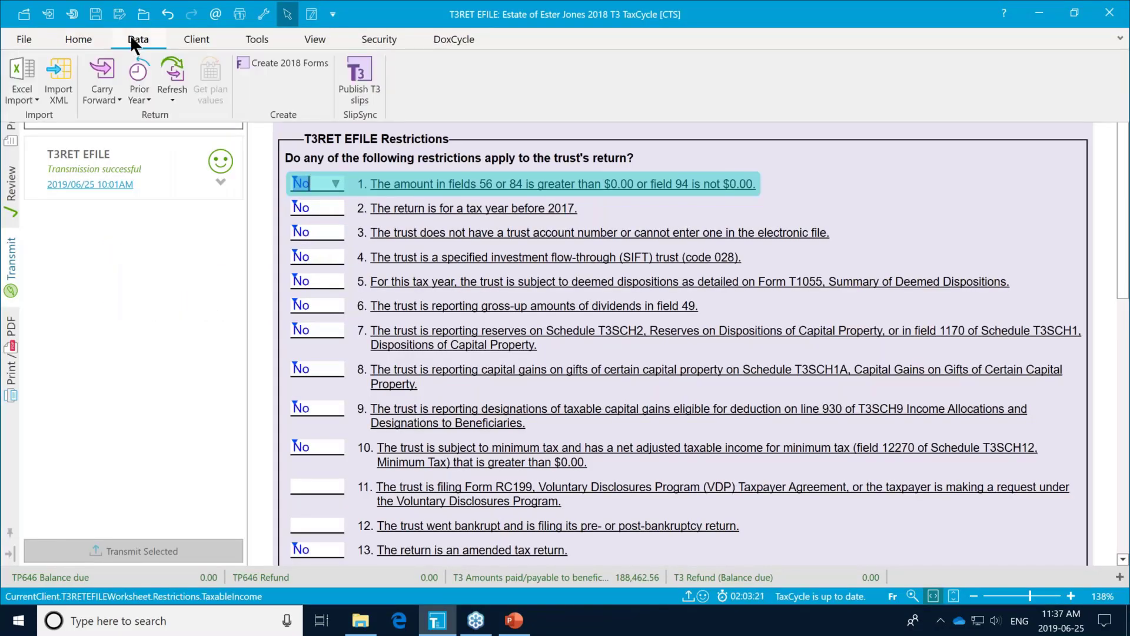
pyautogui.click(80, 39)
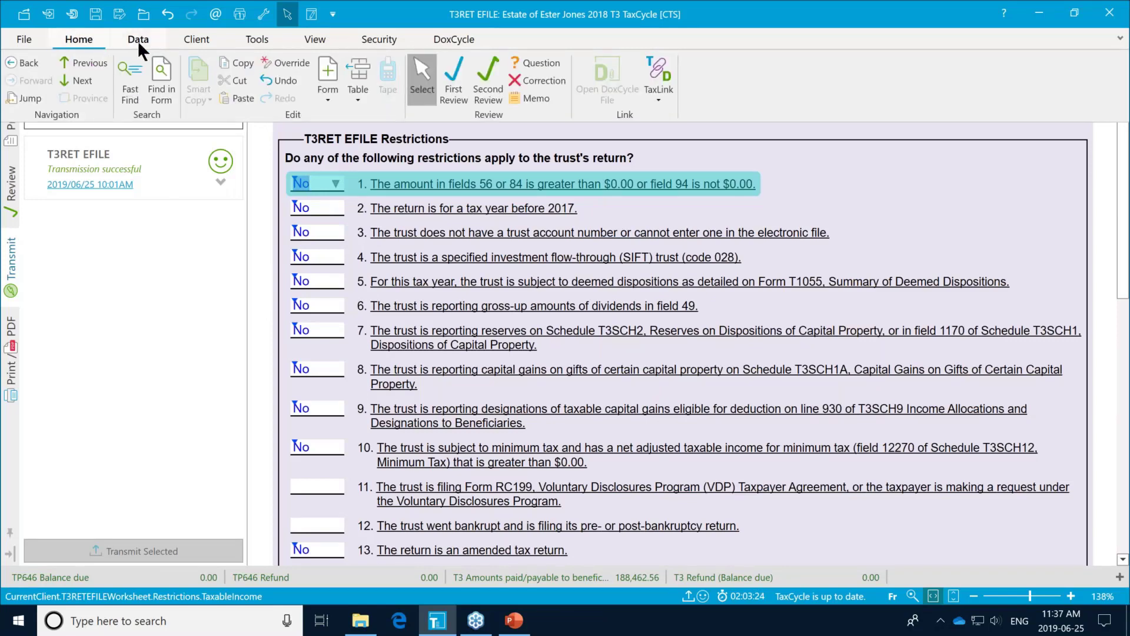
pyautogui.click(253, 41)
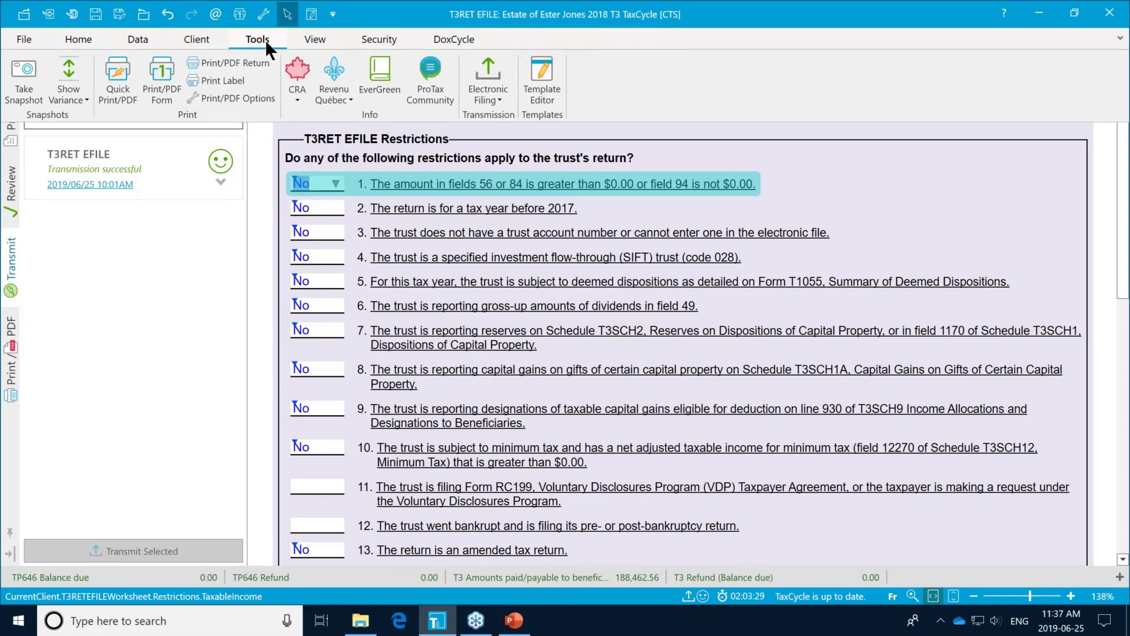
# Step: Take a snapshot described 'As filed' with the As filed T3 type
pyautogui.click(24, 90)
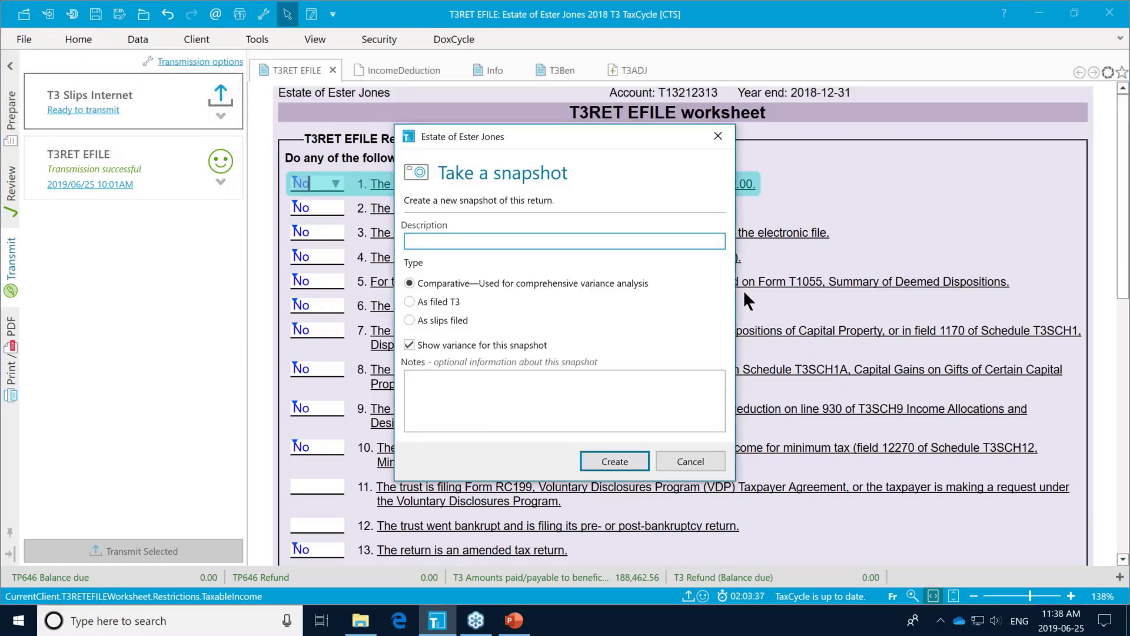
pyautogui.write('As filed')
pyautogui.click(411, 301)
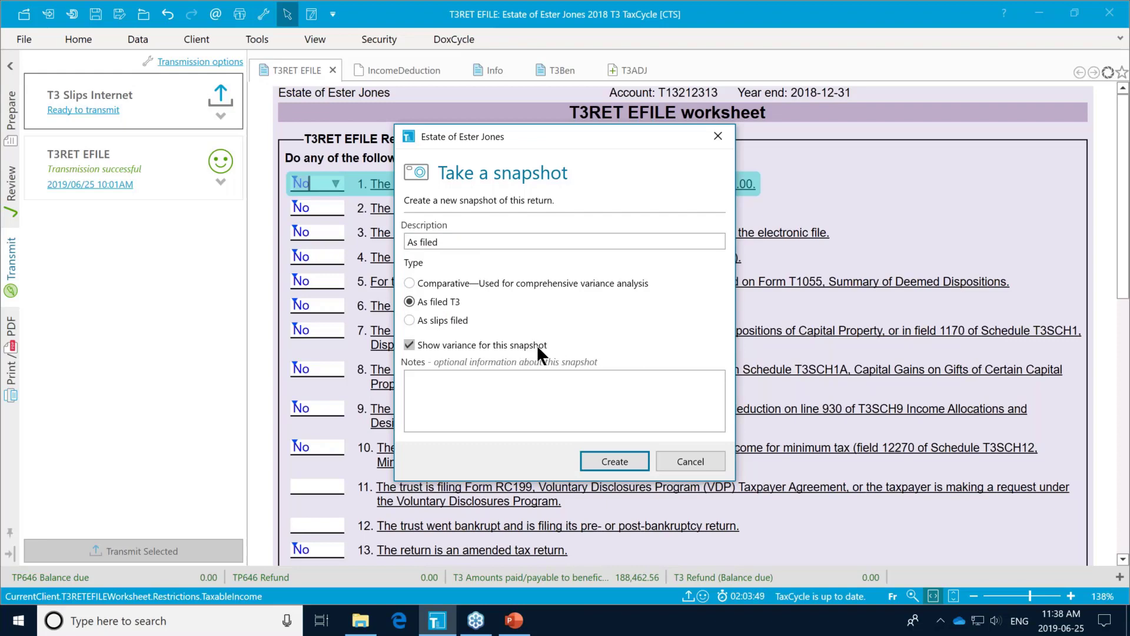
pyautogui.click(616, 461)
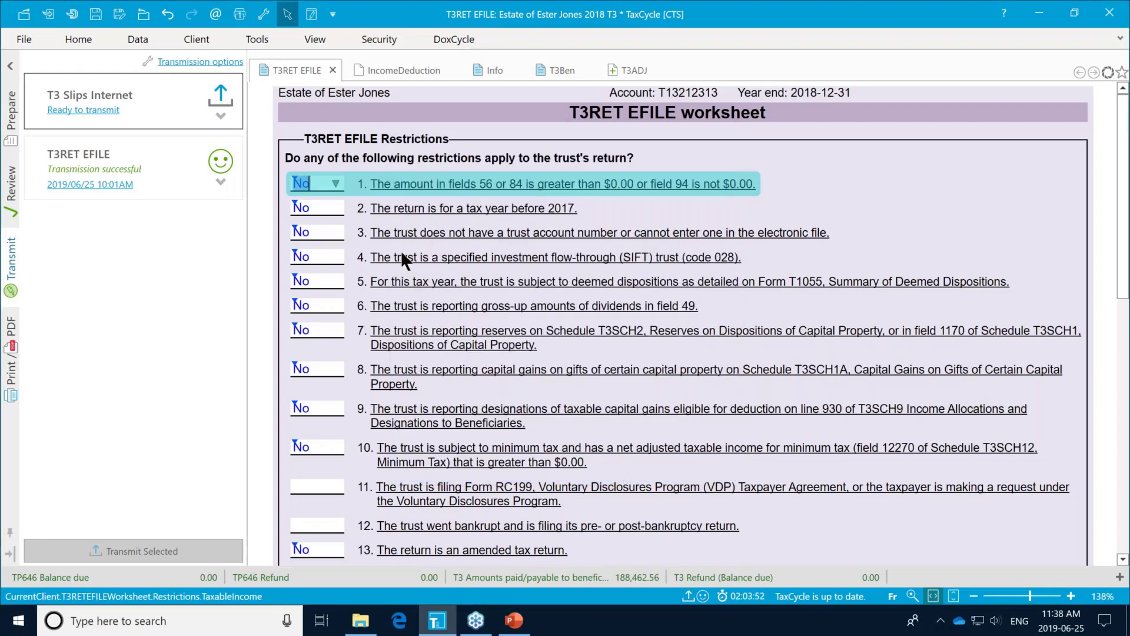
# Step: Add T5 slip 'new T5' with 2,500 box 13 interest from bonds, trust companies, banks
pyautogui.click(11, 115)
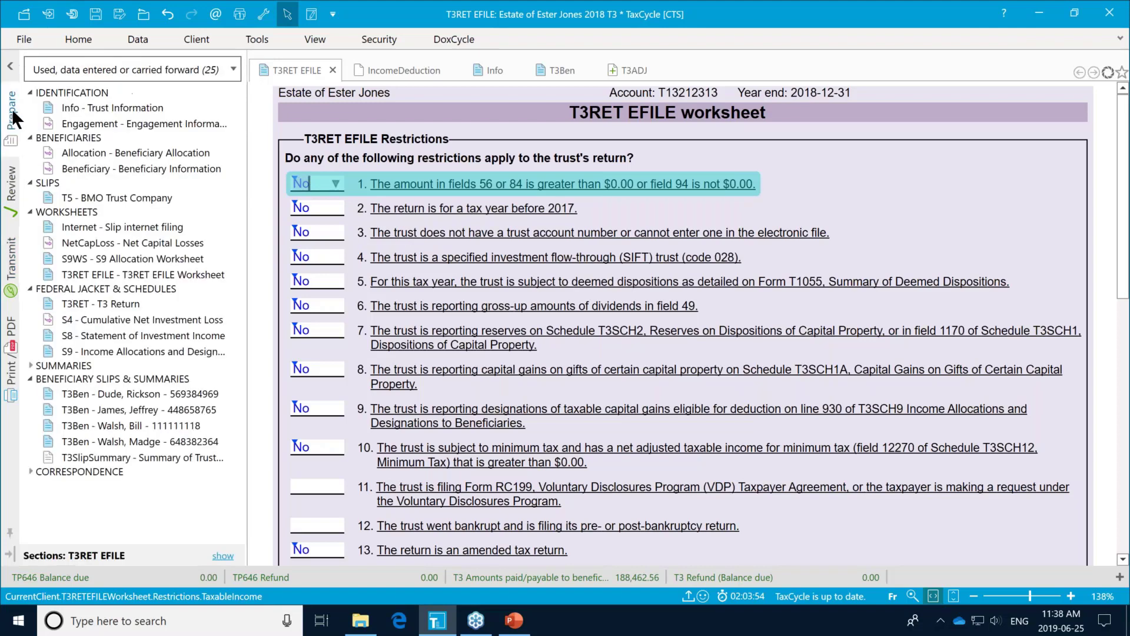
pyautogui.click(107, 184)
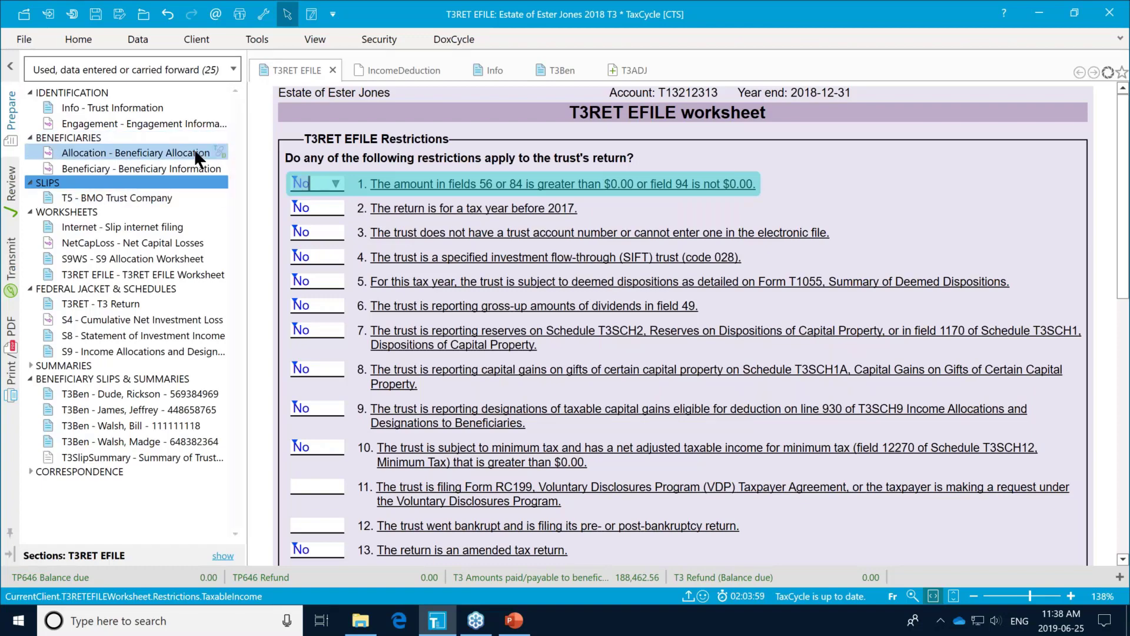
pyautogui.click(118, 197)
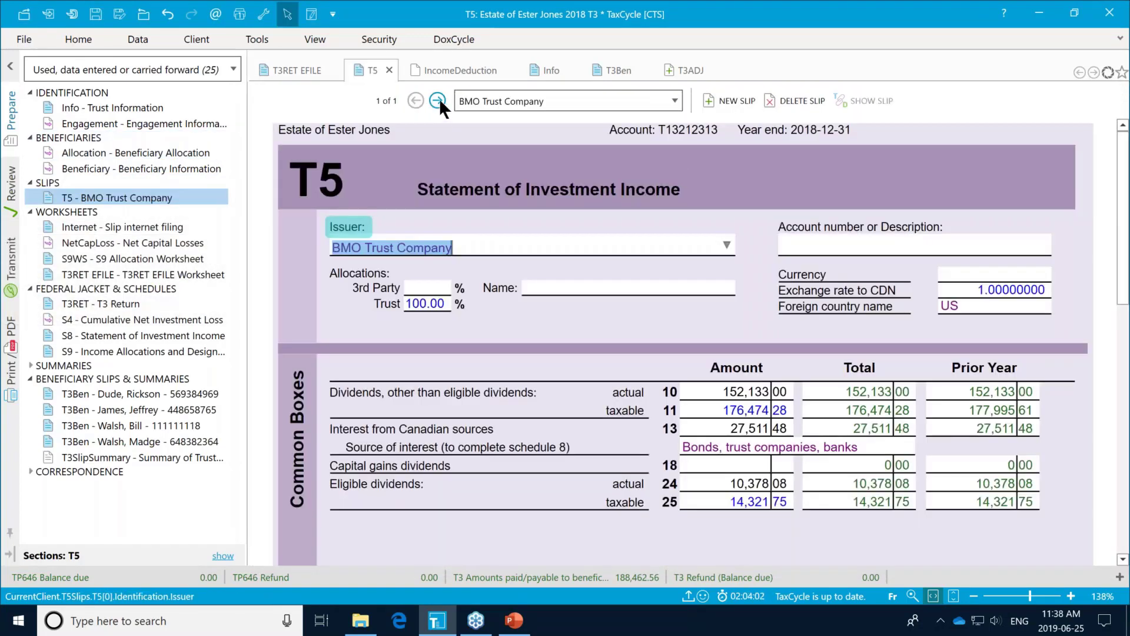
pyautogui.click(437, 100)
pyautogui.write('new T5')
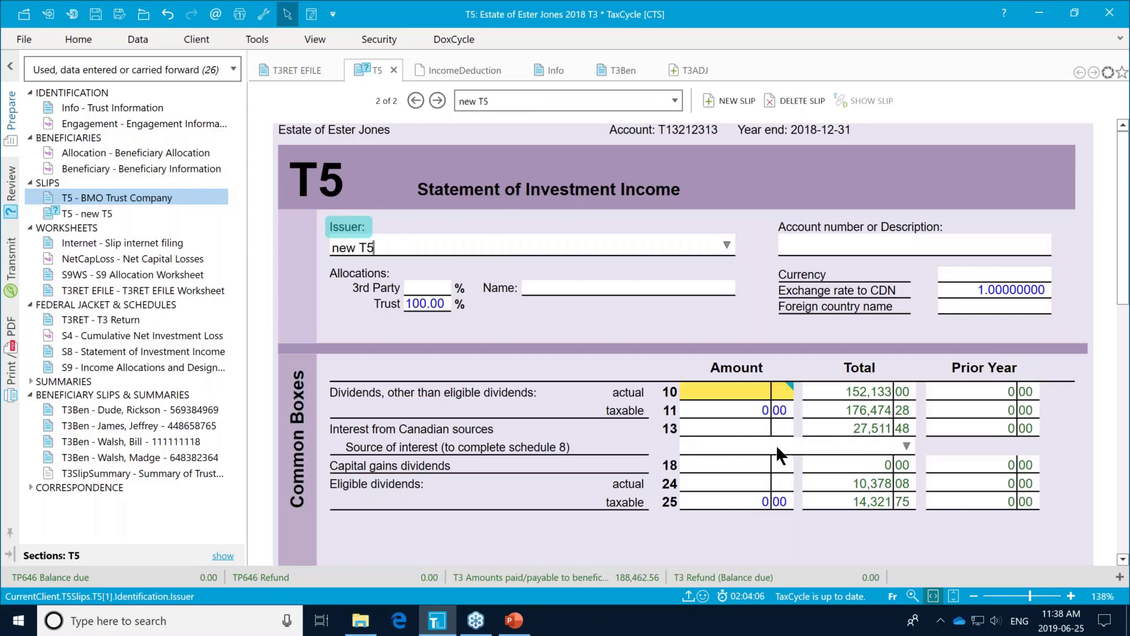
pyautogui.click(722, 430)
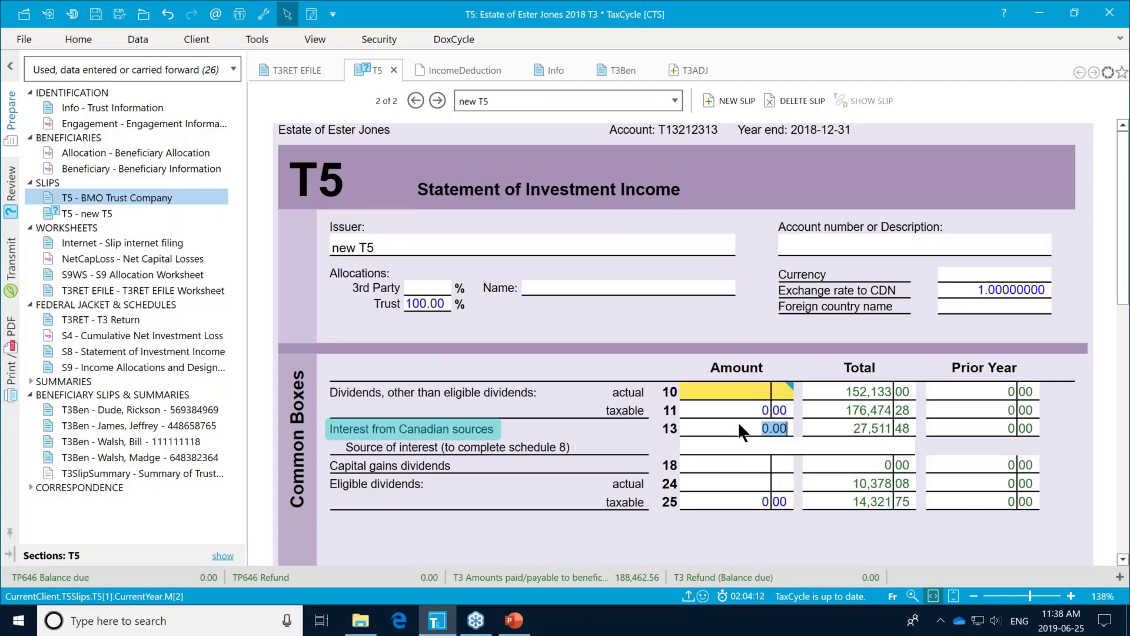
pyautogui.write('2500')
pyautogui.click(726, 446)
pyautogui.click(906, 445)
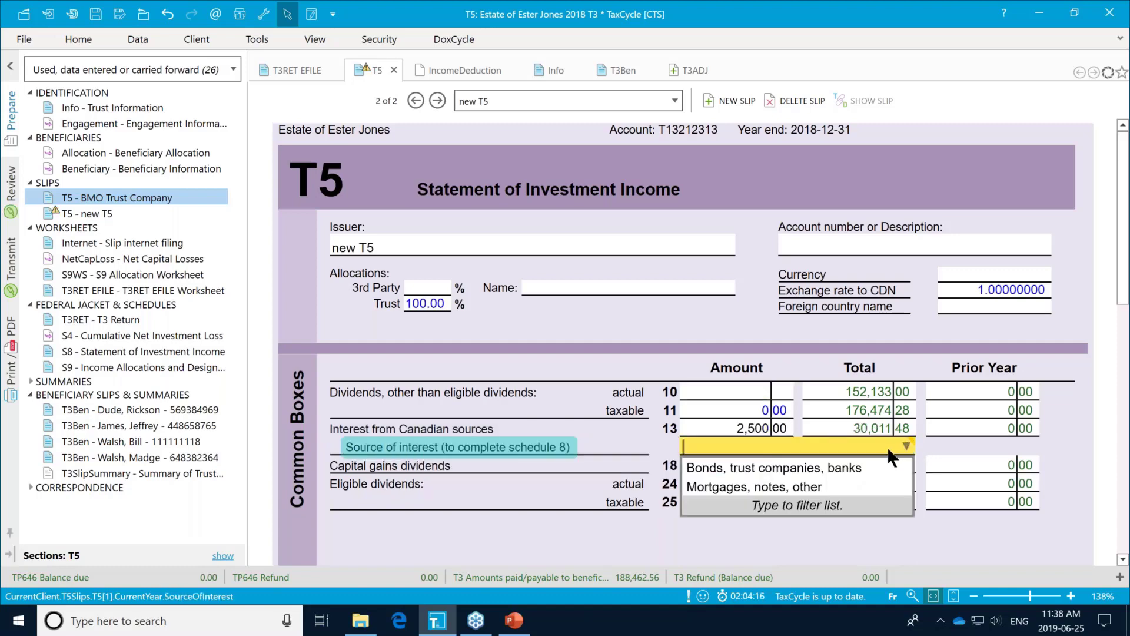
pyautogui.click(817, 467)
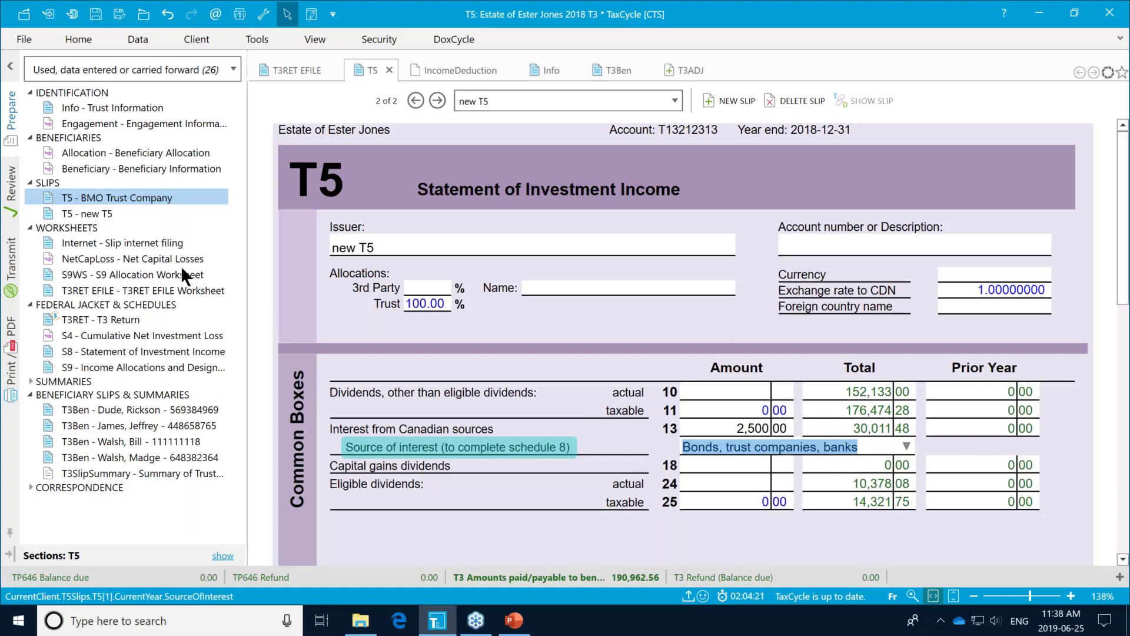
# Step: Check T3 Return line 05 reads 30,011.48 against the as-filed 27,511
pyautogui.click(53, 319)
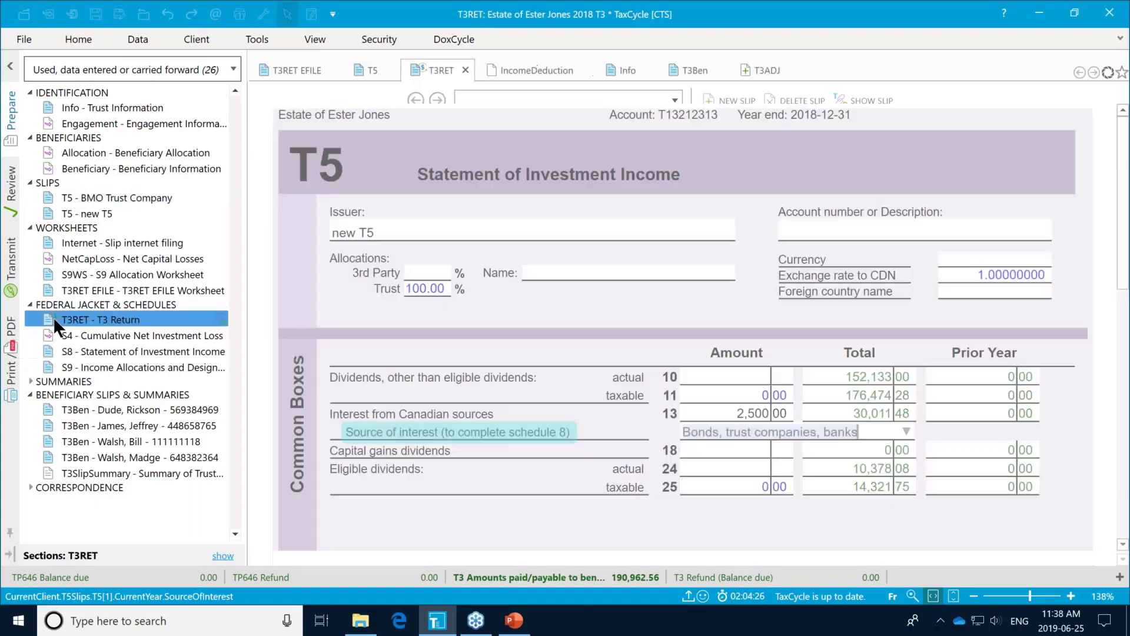
pyautogui.scroll(-5, 692, 391)
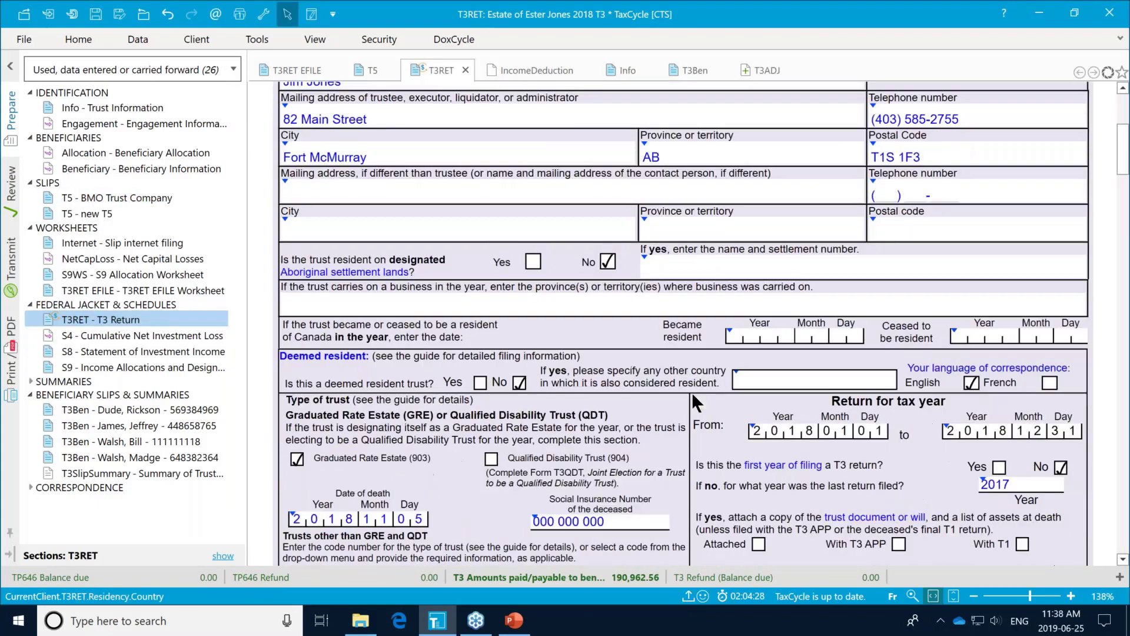
pyautogui.scroll(-10, 691, 392)
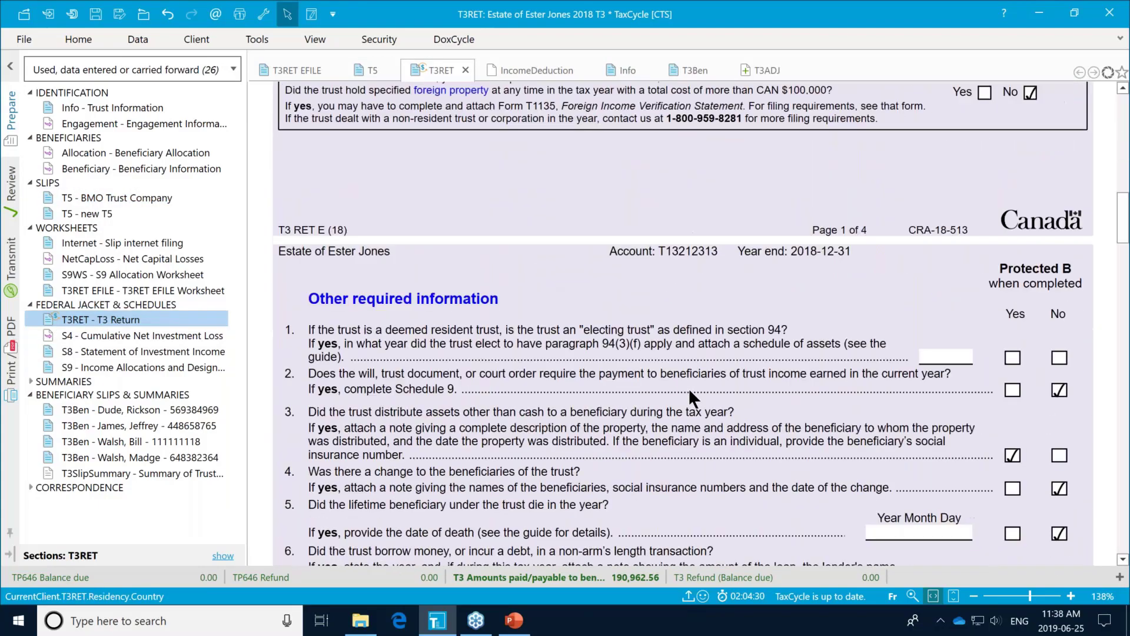
pyautogui.scroll(-12, 687, 387)
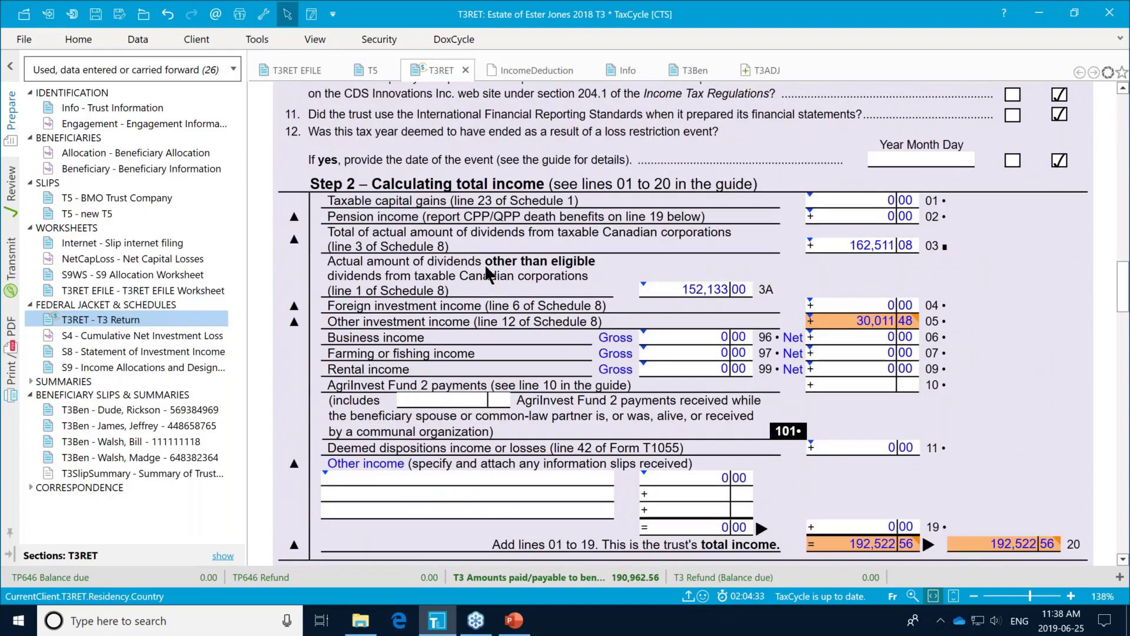
pyautogui.moveTo(879, 318)
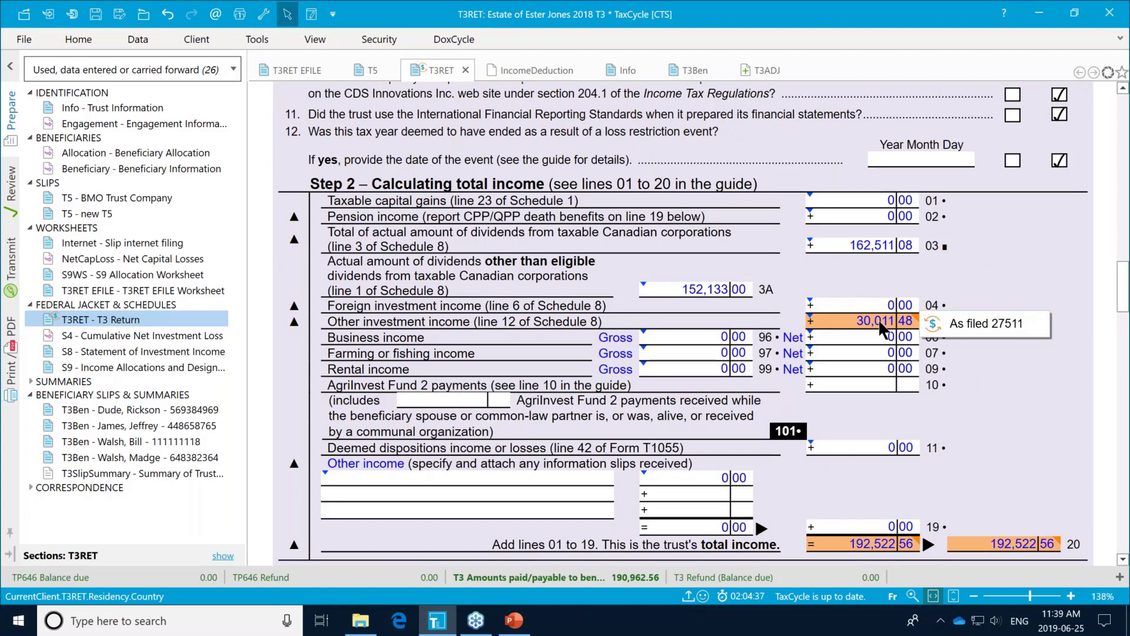
pyautogui.moveTo(950, 323)
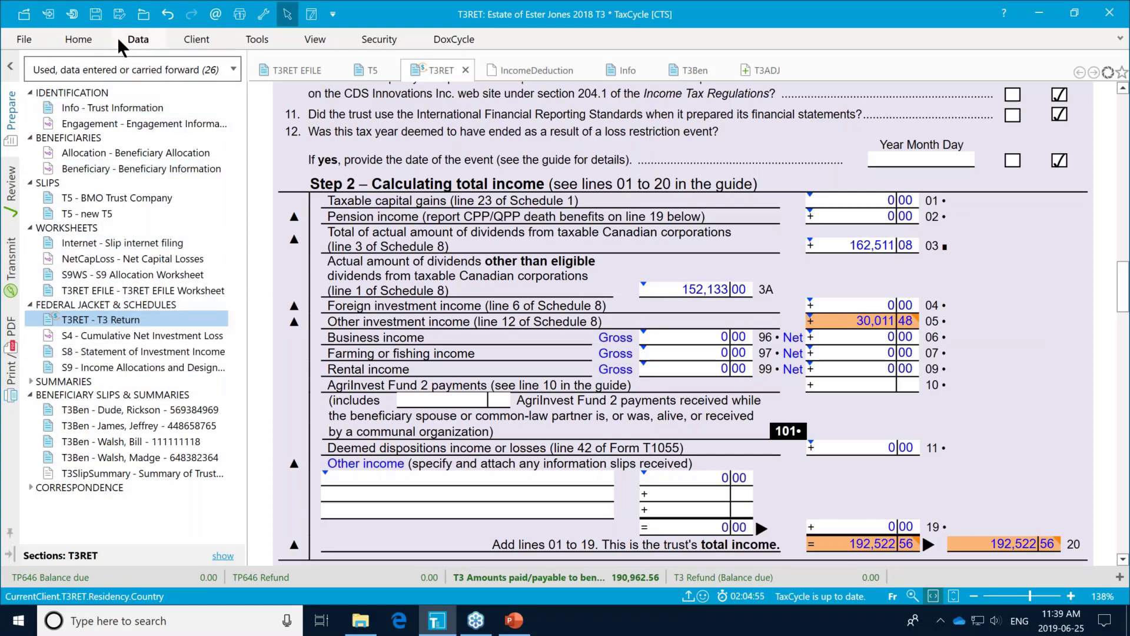
# Step: Create a new T3ADJ adjustment request form using Fast Find with 't3ad'
pyautogui.click(88, 37)
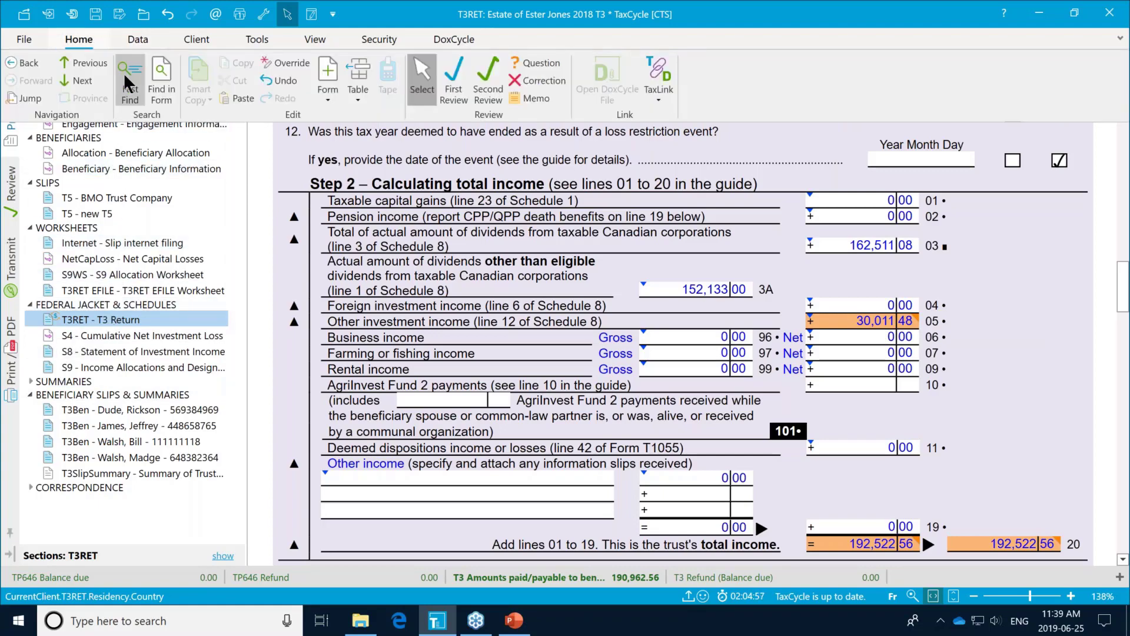
pyautogui.click(130, 76)
pyautogui.write('t3')
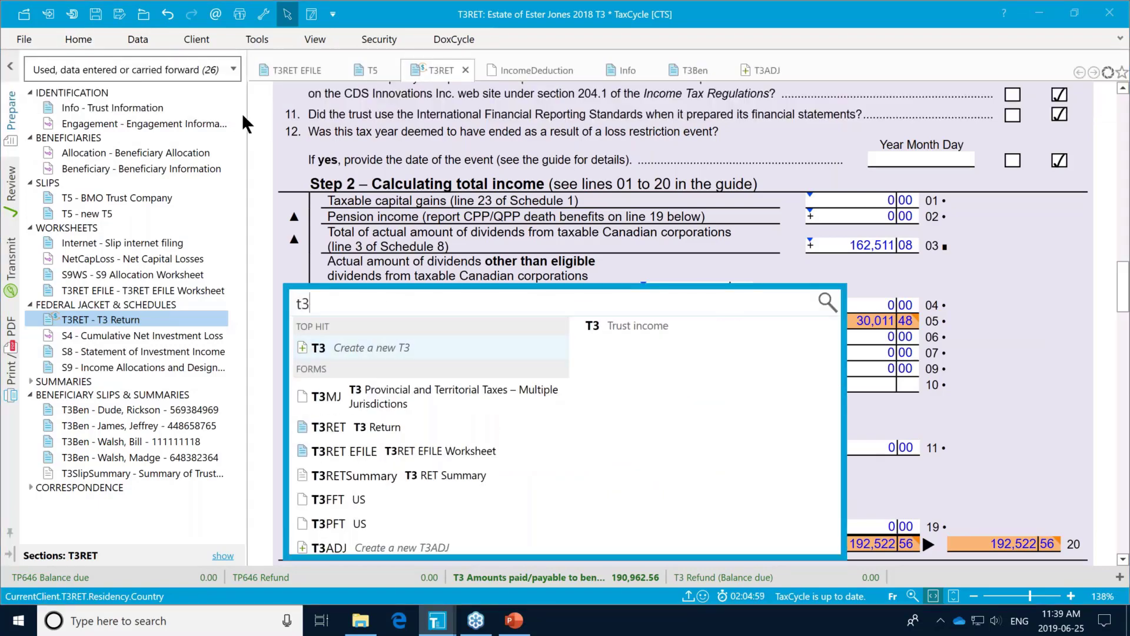
pyautogui.write('ad')
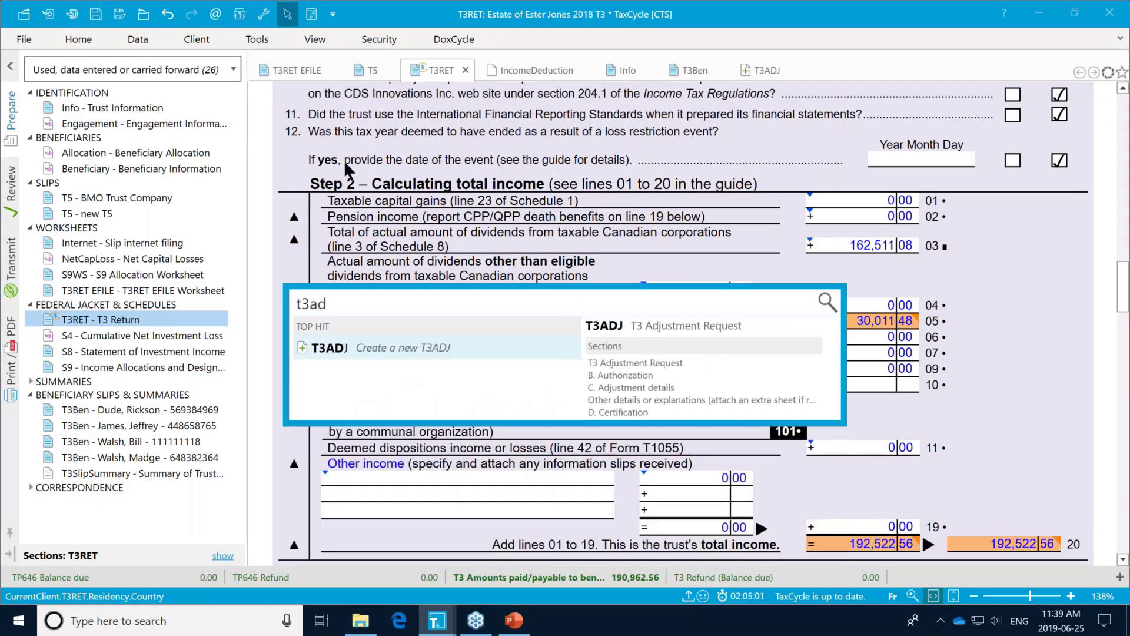
pyautogui.click(333, 344)
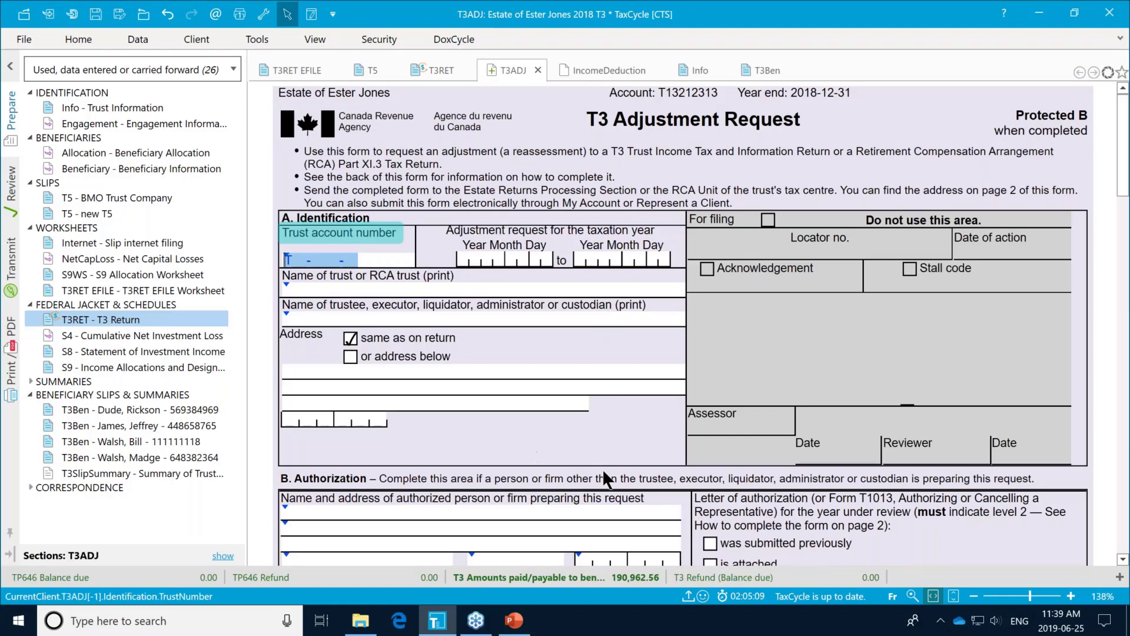
# Step: Mark the T3ADJ authorization letter as previously submitted and move through the Adjustment details cells
pyautogui.scroll(-2, 772, 458)
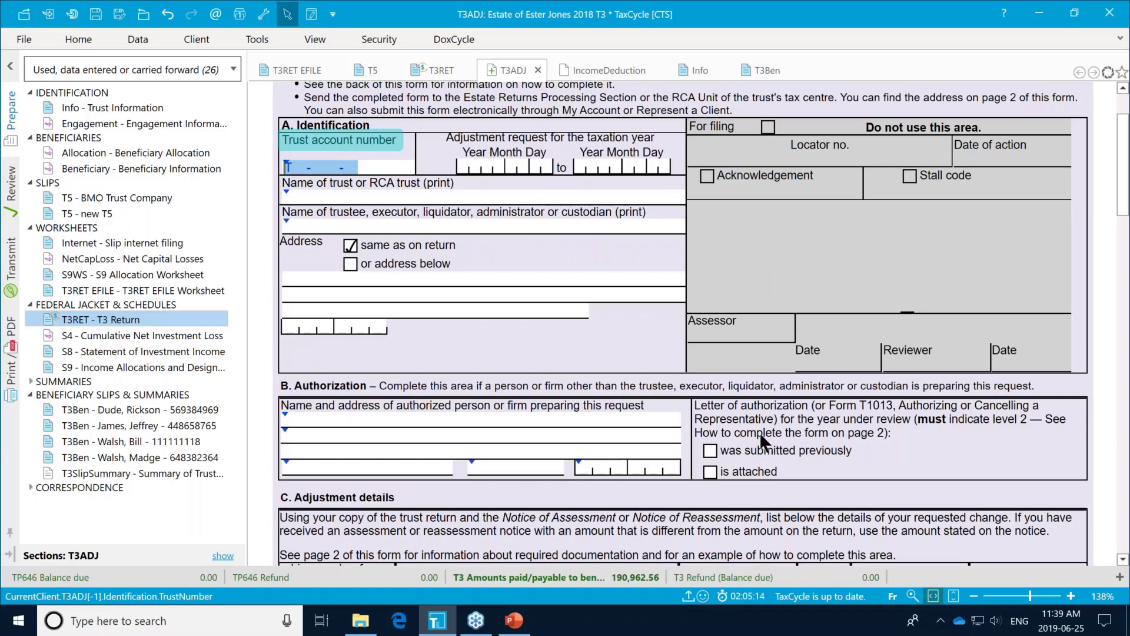
pyautogui.click(707, 446)
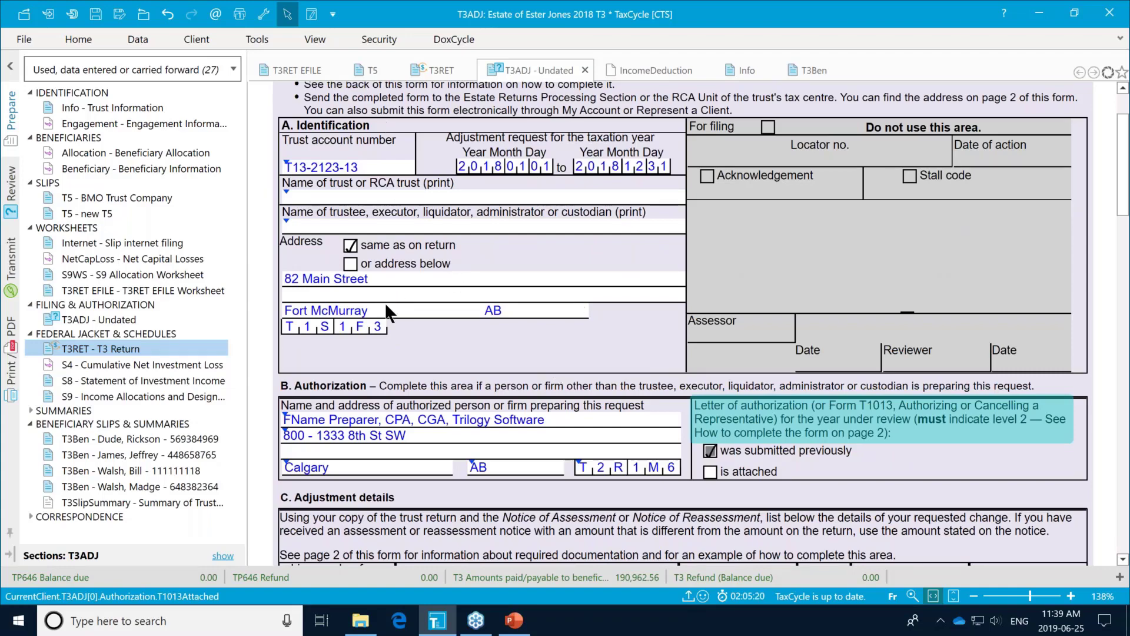
pyautogui.scroll(-5, 521, 421)
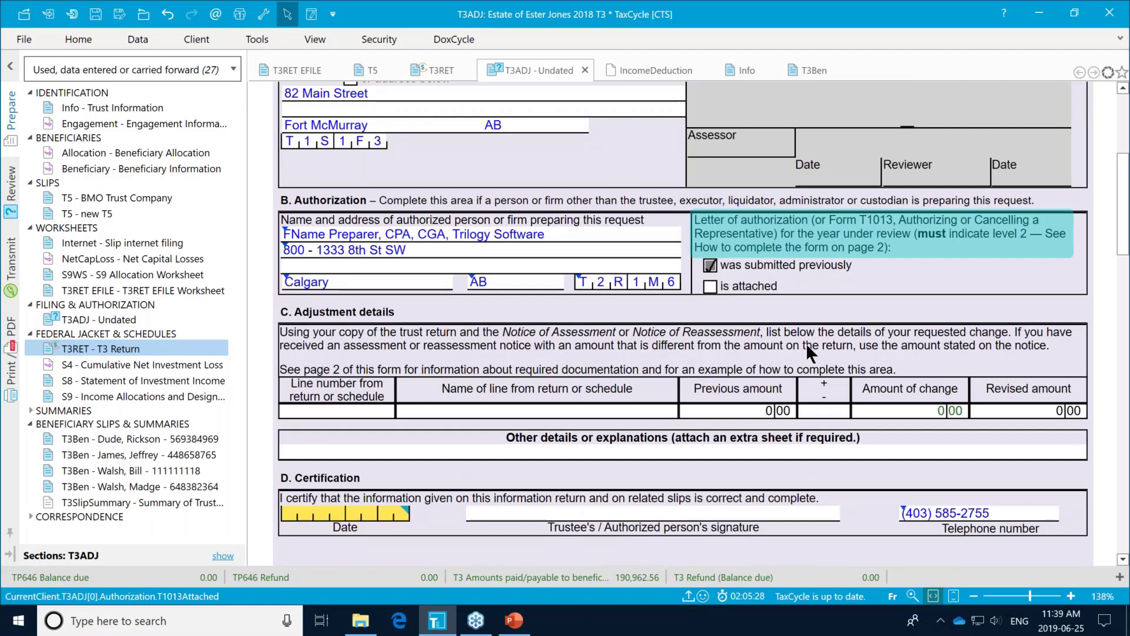
pyautogui.click(377, 411)
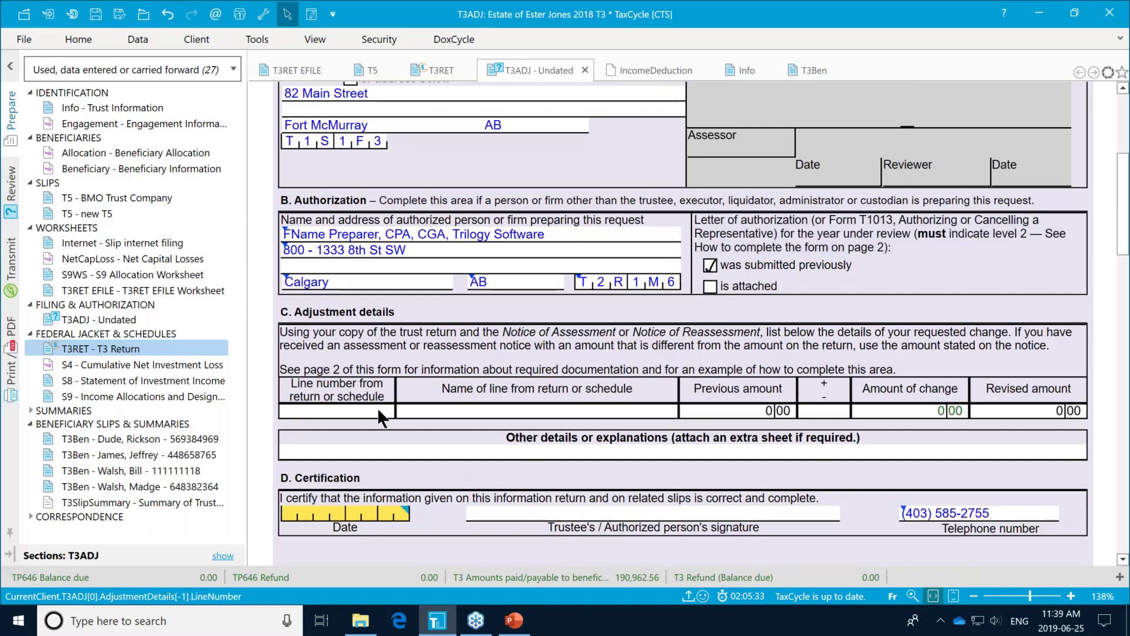
pyautogui.click(500, 407)
pyautogui.click(773, 410)
pyautogui.click(1015, 407)
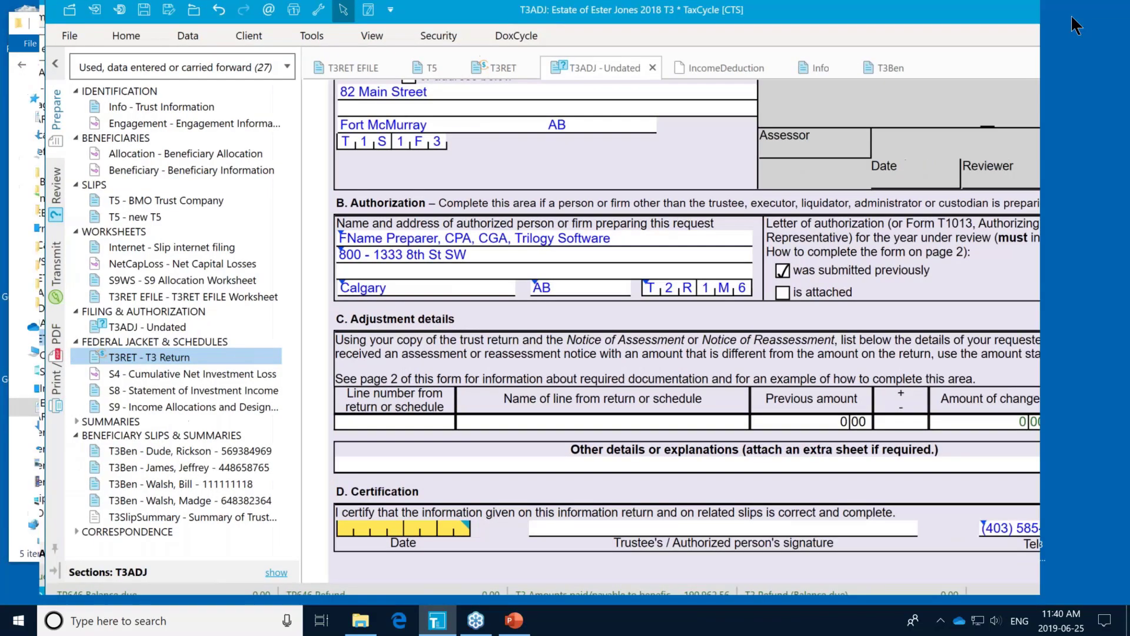
# Step: Dock TaxCycle to the left half and pop the T3 Return into an enlarged separate window
pyautogui.click(1073, 17)
pyautogui.moveTo(797, 26); pyautogui.dragTo(722, 13)
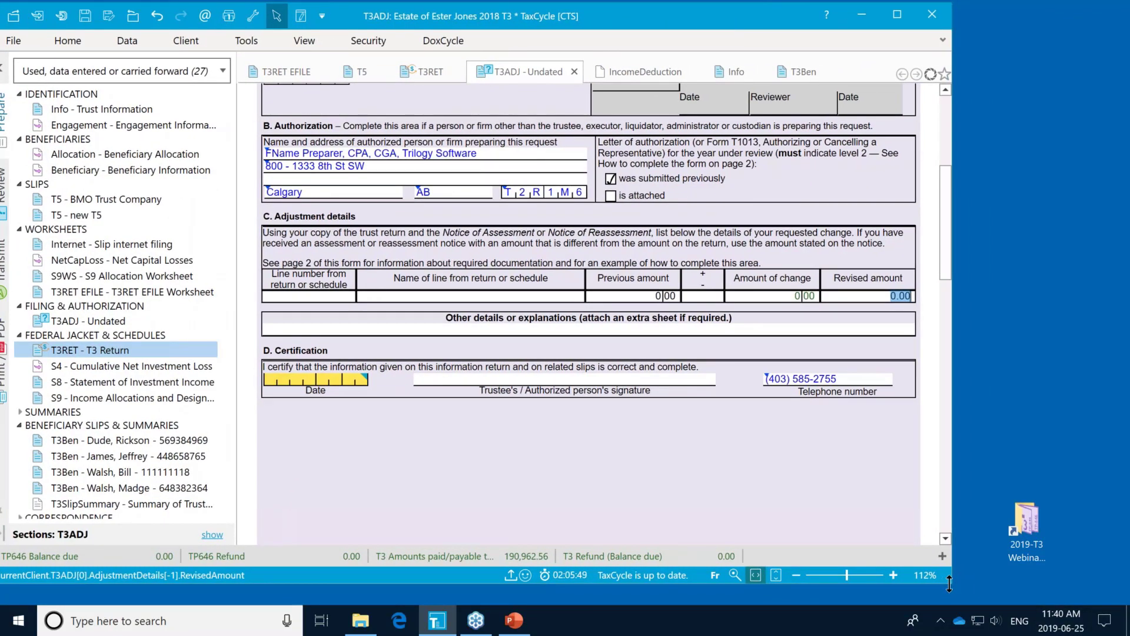
pyautogui.moveTo(927, 591); pyautogui.dragTo(628, 593)
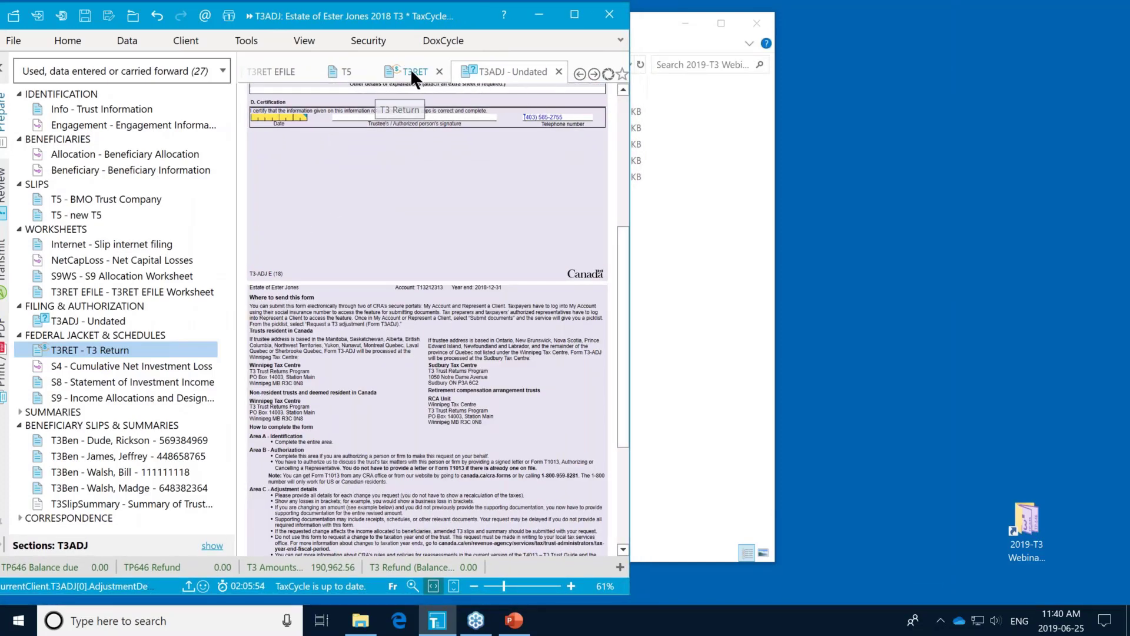
pyautogui.moveTo(411, 69); pyautogui.dragTo(833, 23)
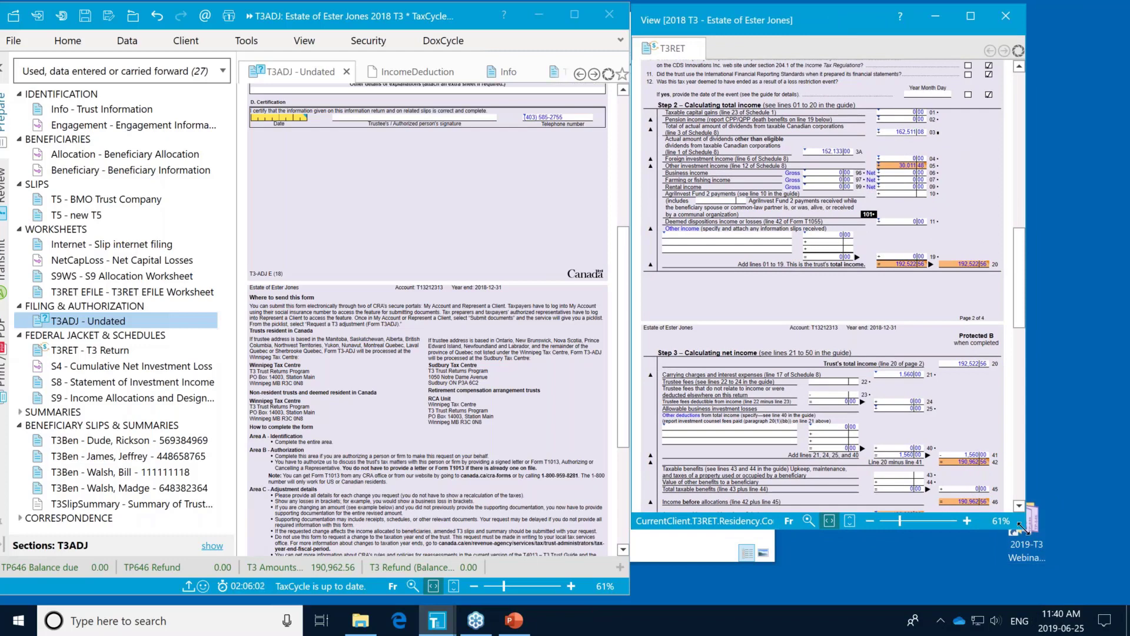
pyautogui.moveTo(1023, 526); pyautogui.dragTo(1063, 589)
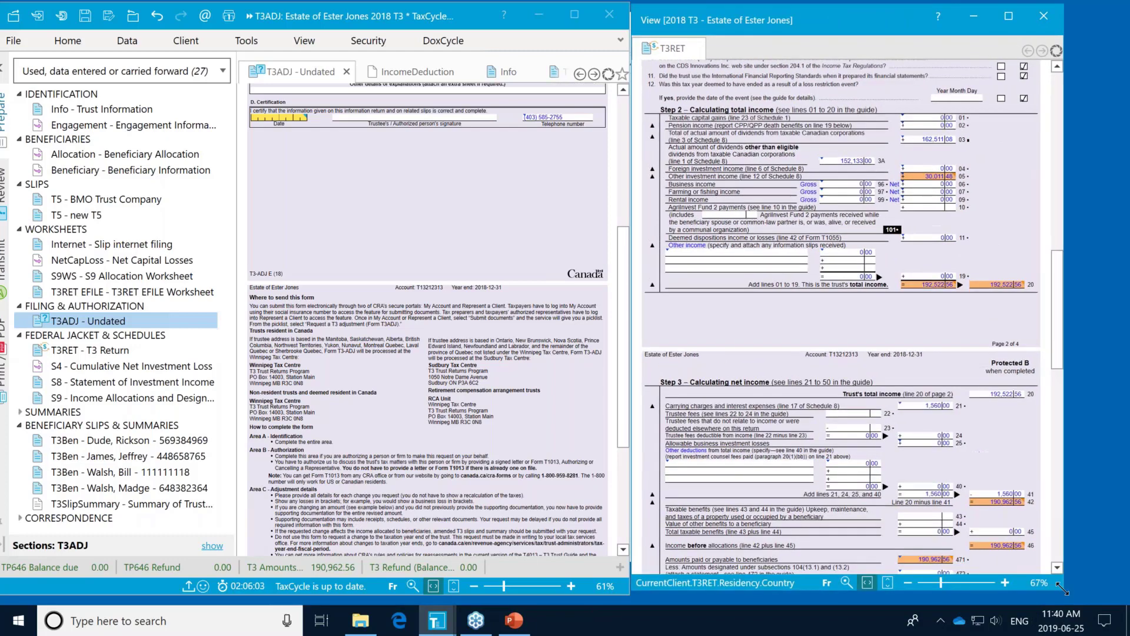
pyautogui.click(933, 170)
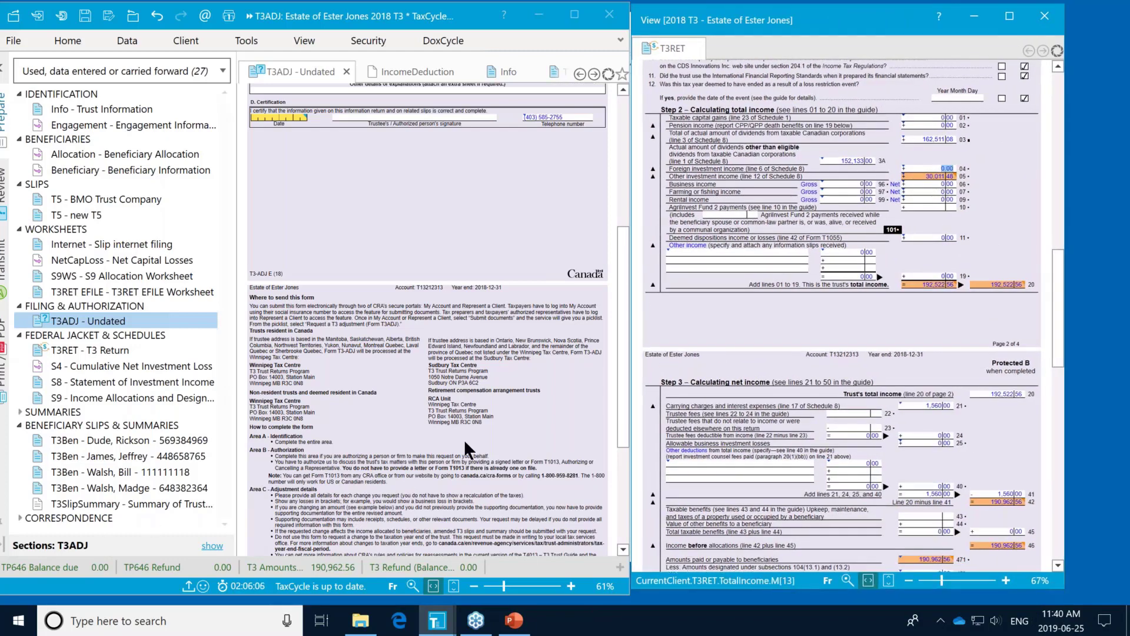
pyautogui.scroll(5, 394, 203)
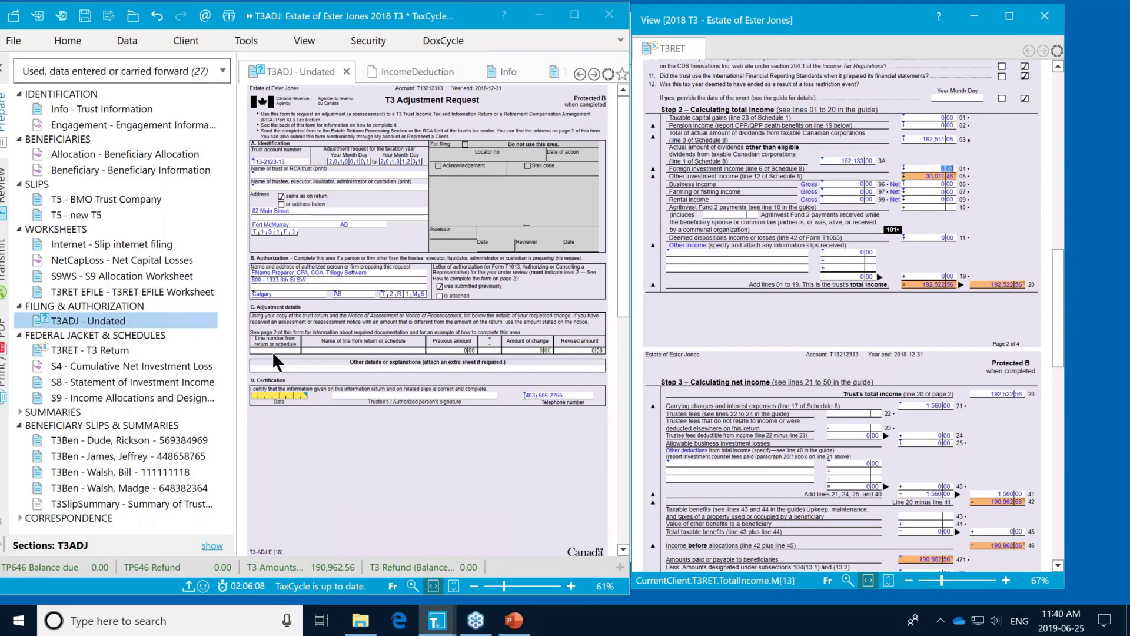
# Step: Enter adjustment line 5, CCA rental, with previous amount 25,711.00 and revised amount 30,011.48
pyautogui.click(271, 348)
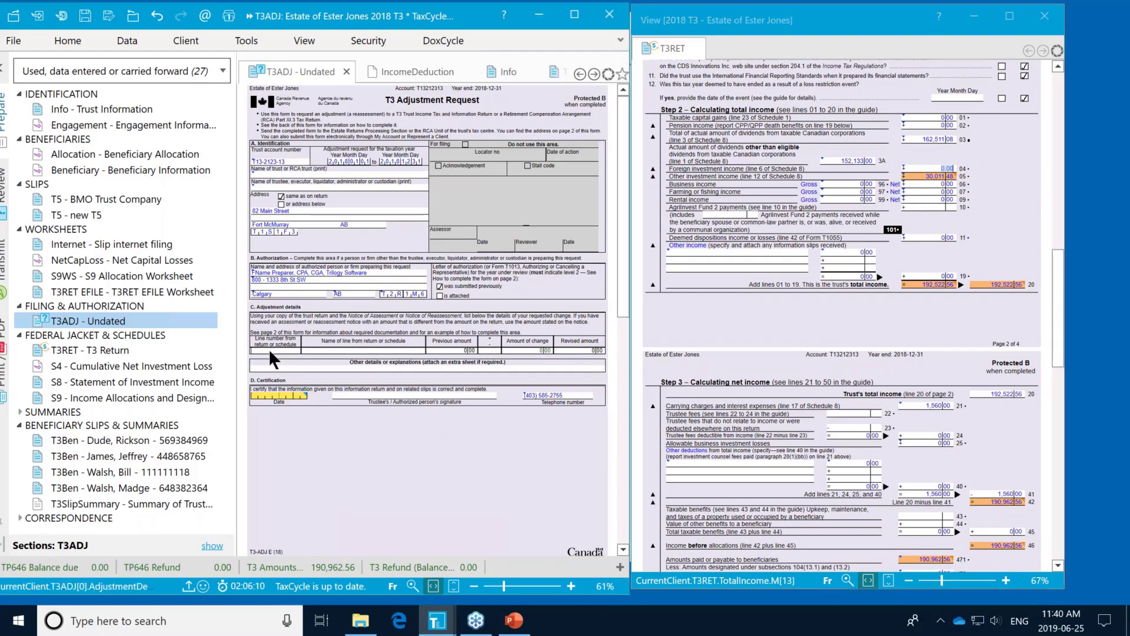
pyautogui.write('5')
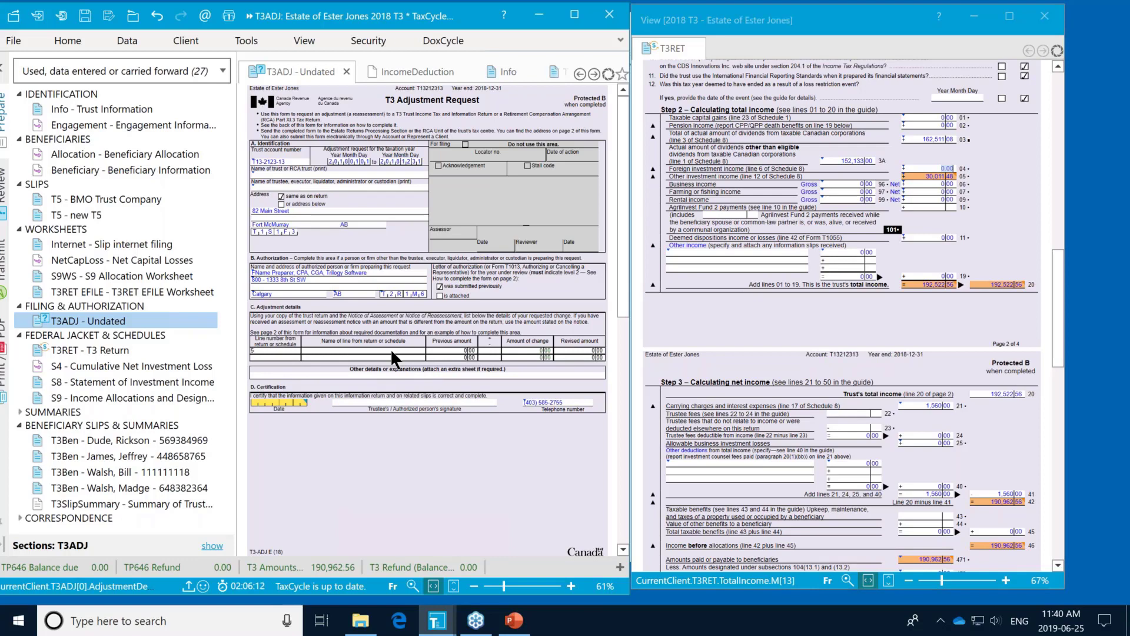
pyautogui.click(390, 350)
pyautogui.moveTo(923, 173)
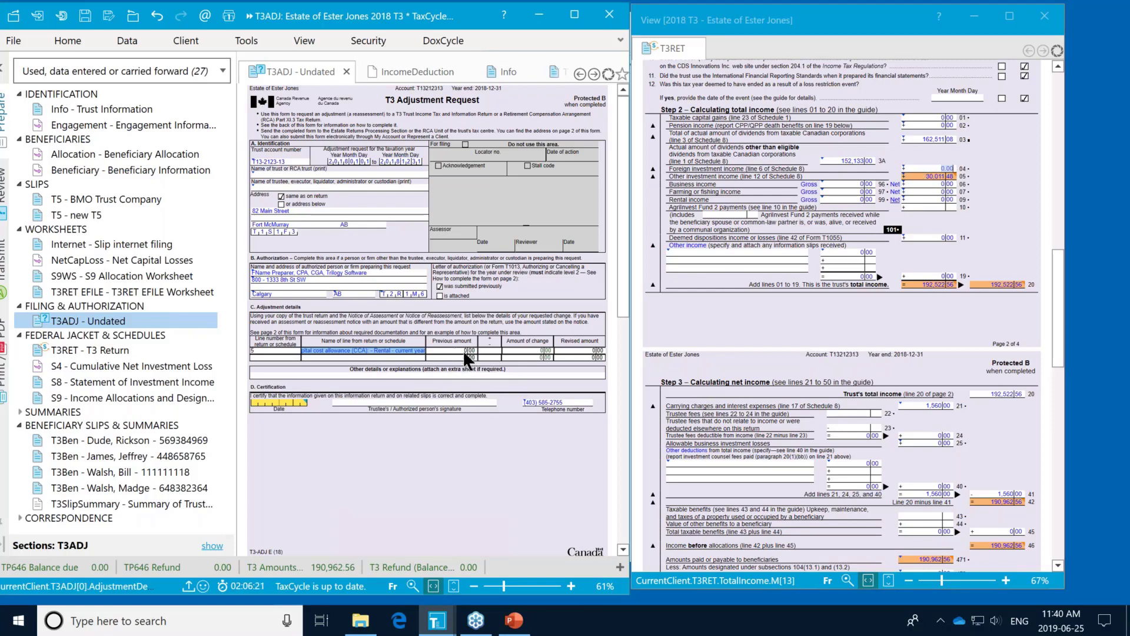
pyautogui.press('Tab')
pyautogui.write('0')
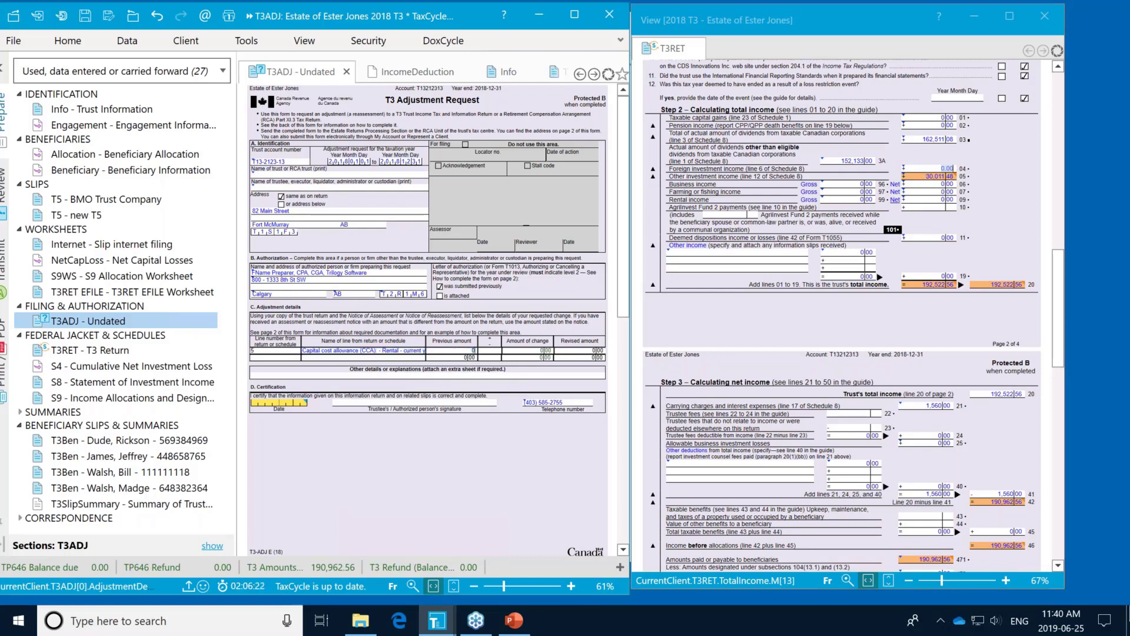
pyautogui.write('5711')
pyautogui.click(590, 350)
pyautogui.write('30,011.48')
pyautogui.press('Tab')
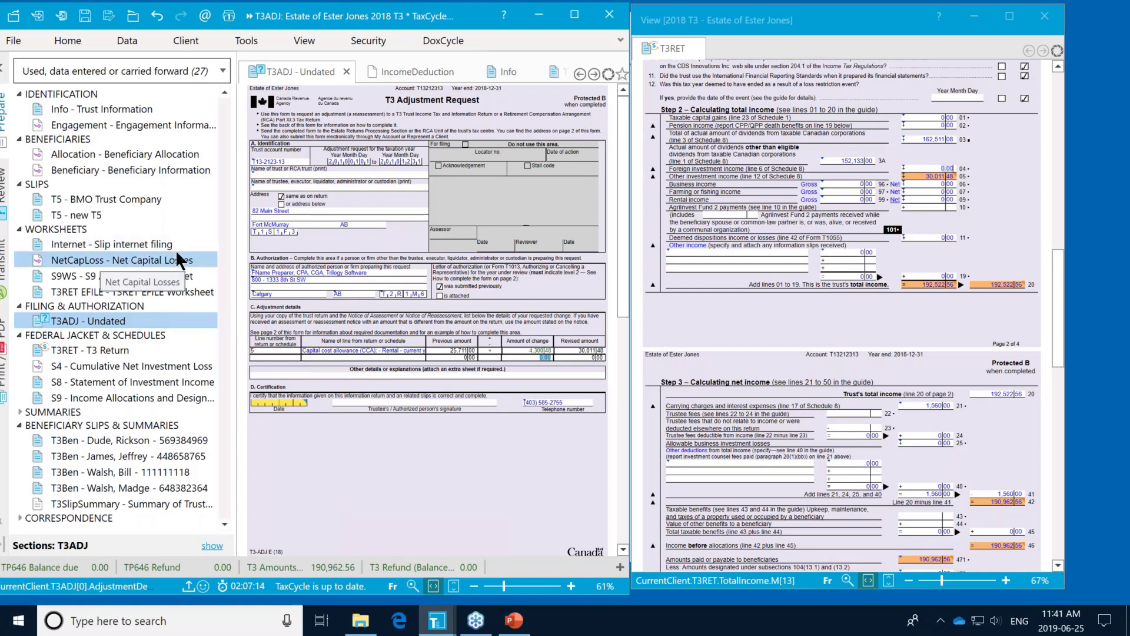
# Step: Set the first two beneficiary T3 slips' type of slip to Amended
pyautogui.click(165, 438)
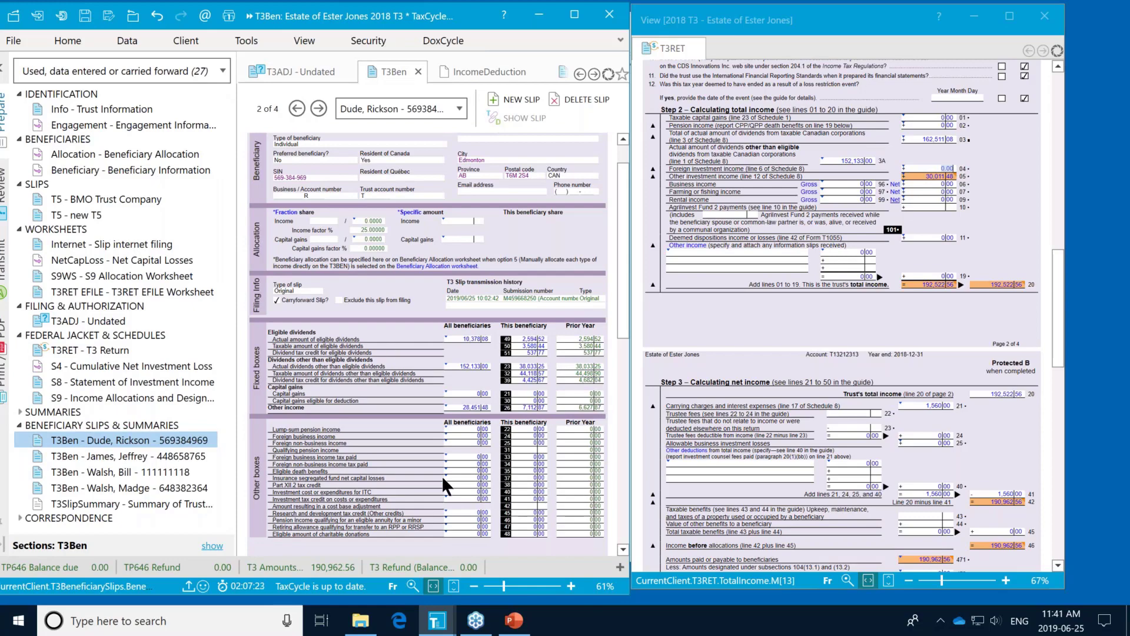
pyautogui.click(318, 291)
pyautogui.click(298, 108)
pyautogui.click(320, 290)
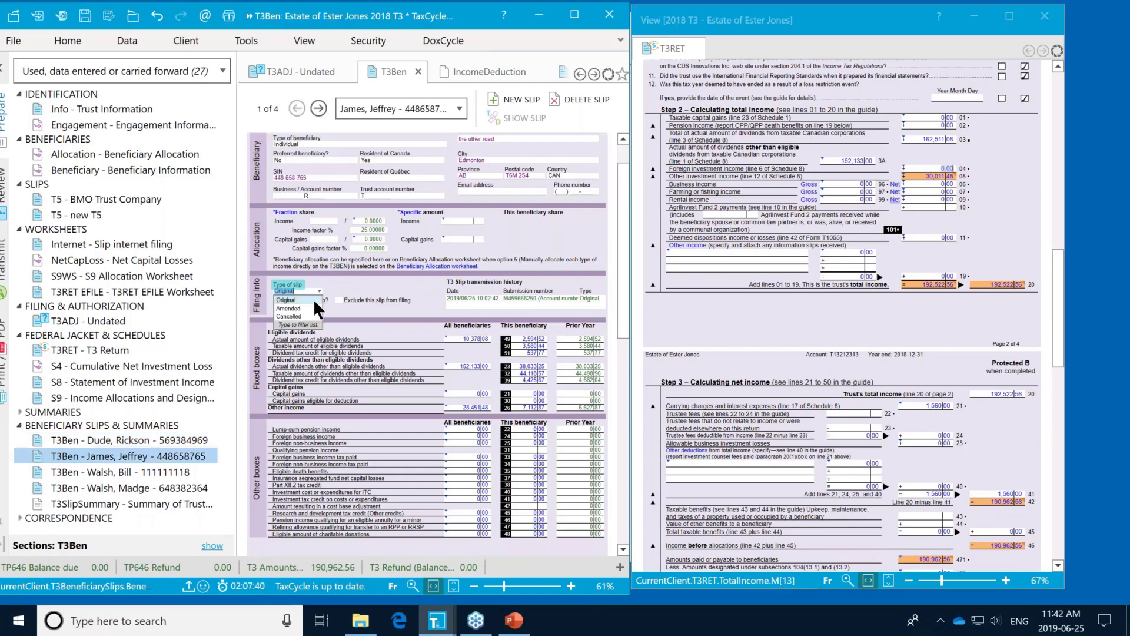
pyautogui.click(312, 301)
# Step: Set the remaining two beneficiary slips to Amended and close the separate T3 Return window
pyautogui.click(320, 102)
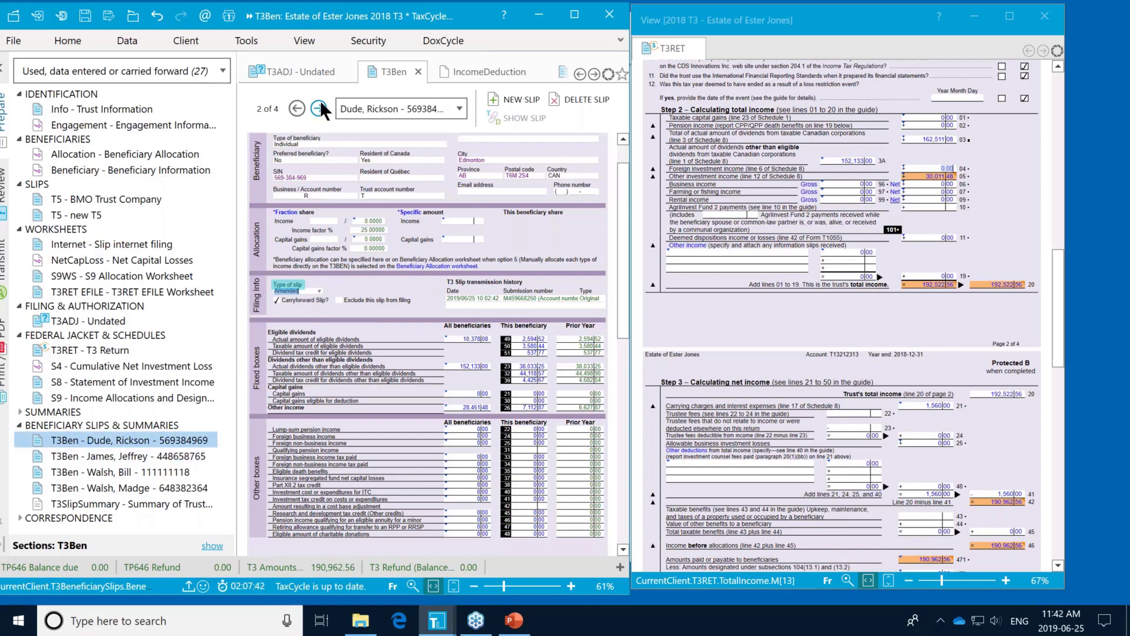
pyautogui.click(319, 102)
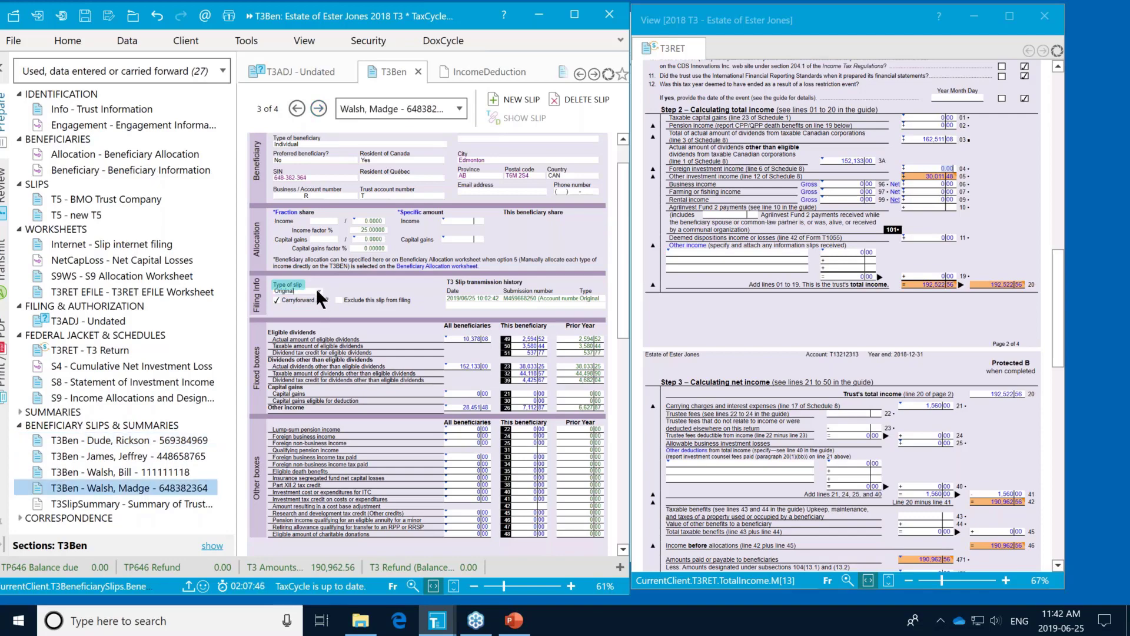
pyautogui.click(320, 290)
pyautogui.click(312, 300)
pyautogui.click(319, 103)
pyautogui.click(318, 291)
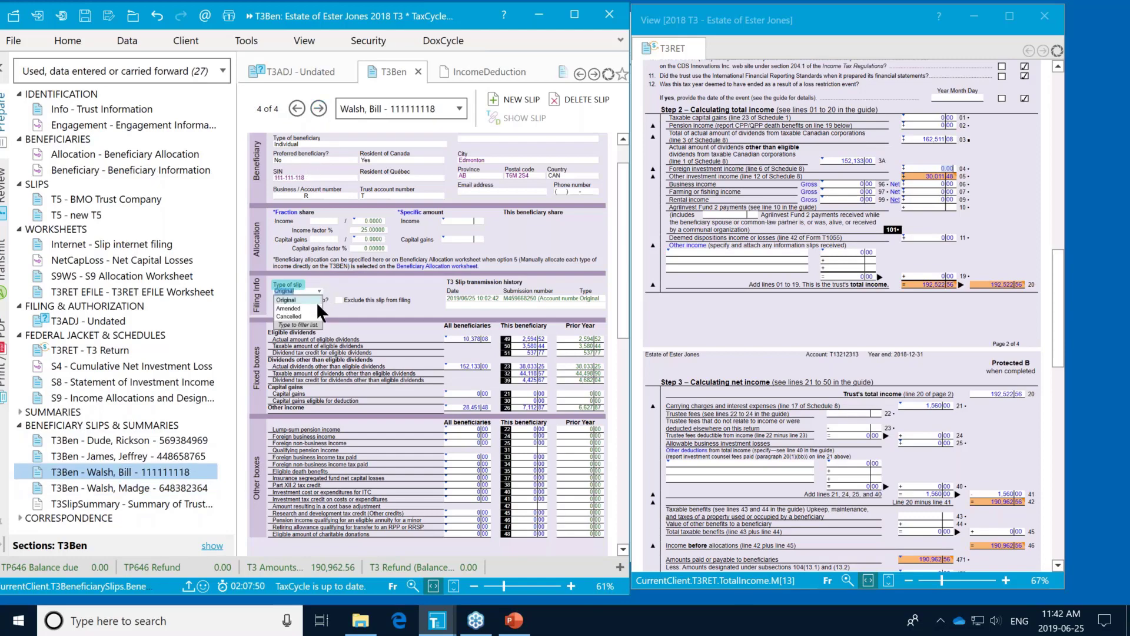
pyautogui.click(313, 306)
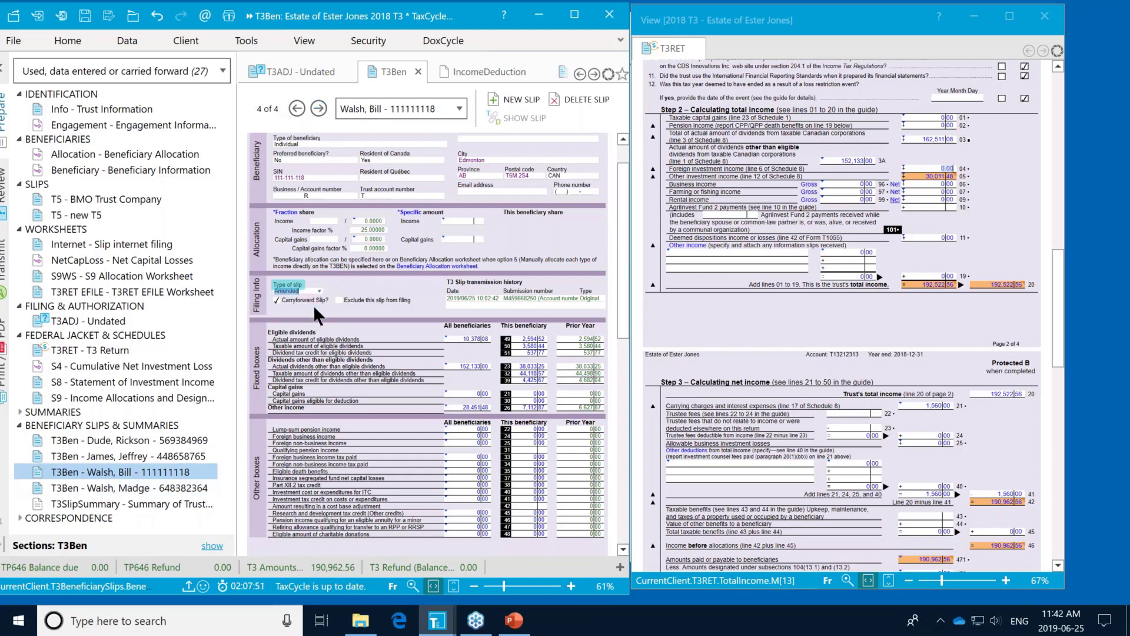
pyautogui.click(1039, 13)
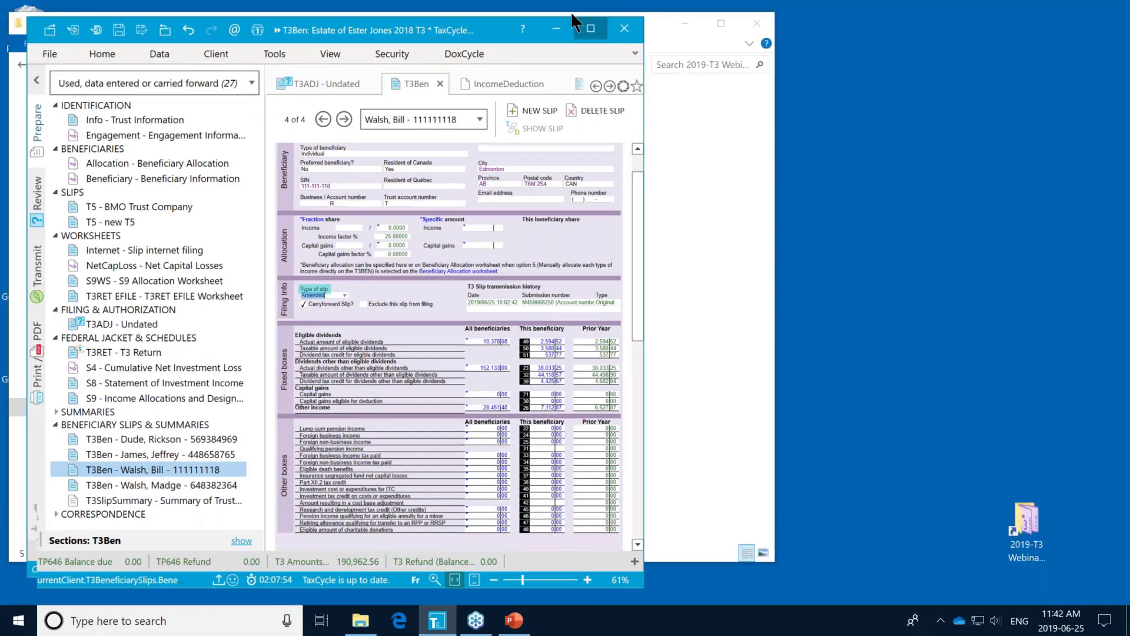
# Step: Maximize the window and show the T3 Slips Internet transmission summary with 4 amended slips
pyautogui.click(576, 24)
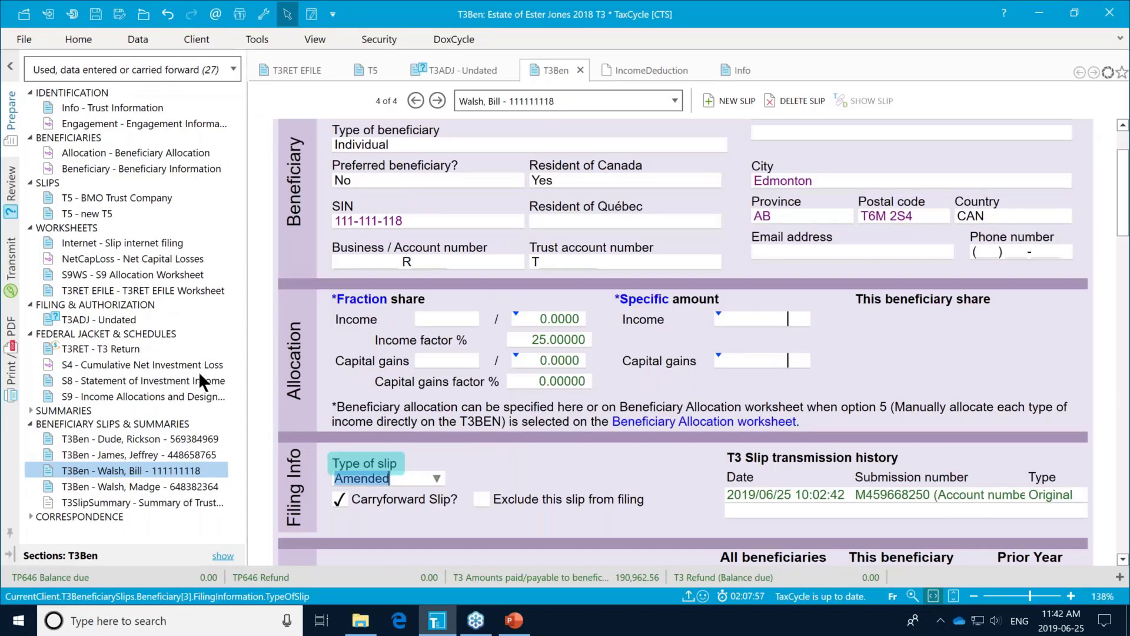
pyautogui.click(10, 259)
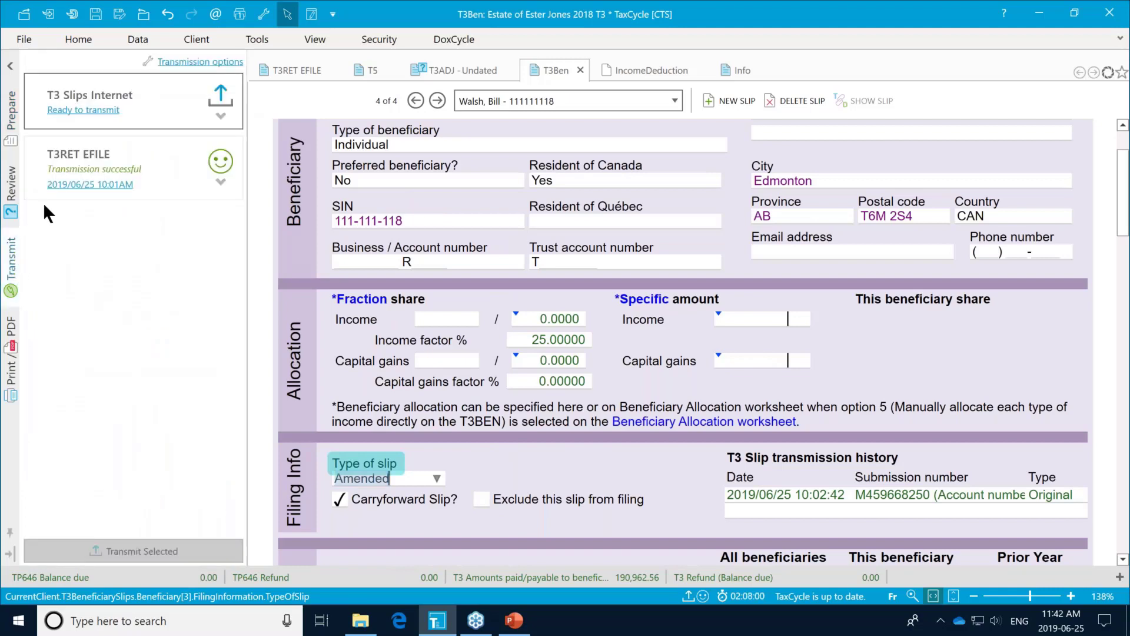
pyautogui.click(219, 115)
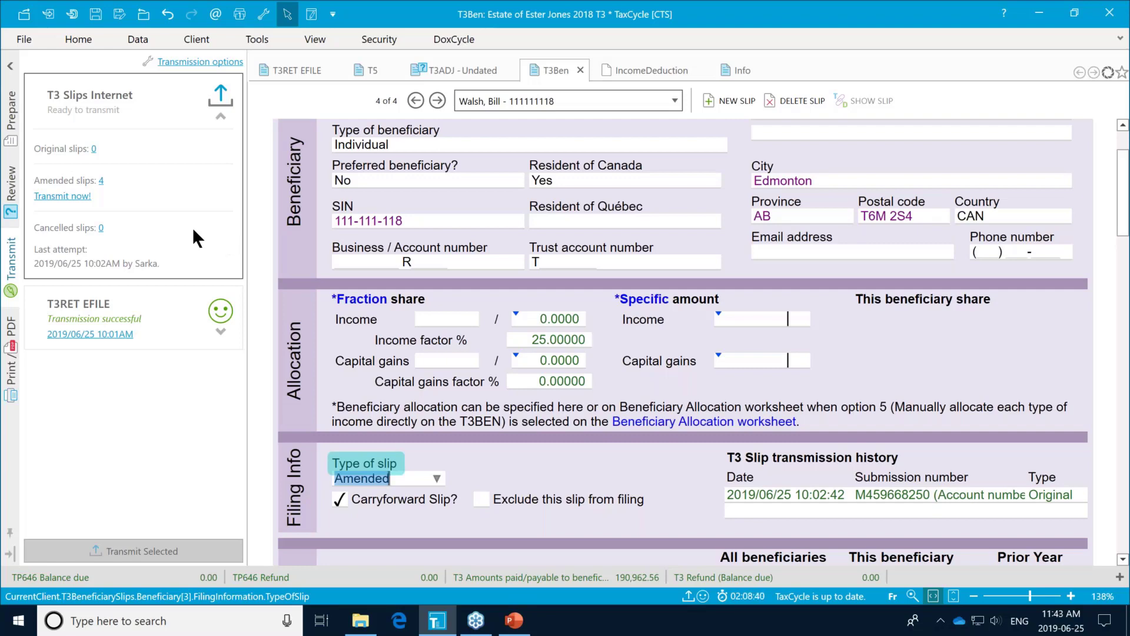
# Step: Go to the Info trust form's Filing section and place the cursor in Explanatory note (T3)
pyautogui.click(16, 116)
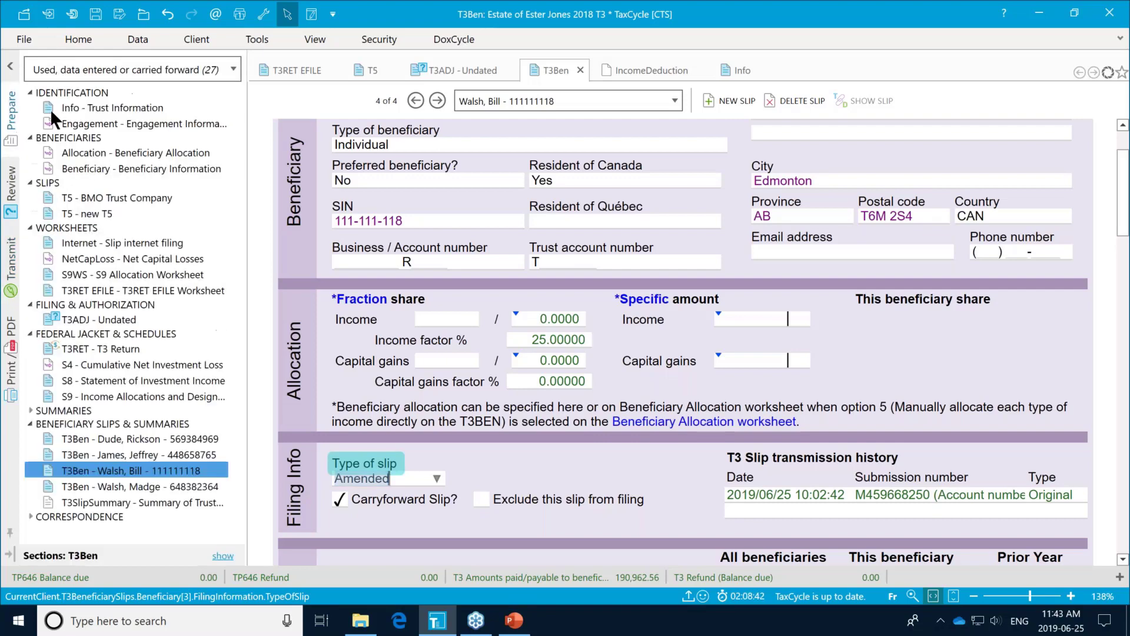
pyautogui.click(67, 108)
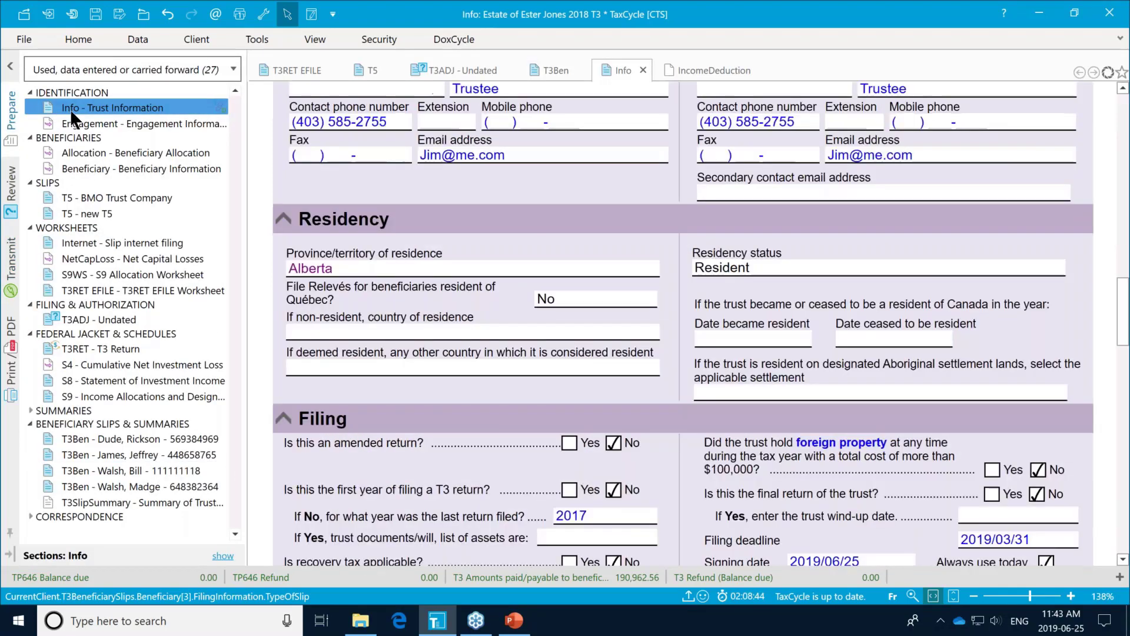
pyautogui.scroll(-3, 740, 432)
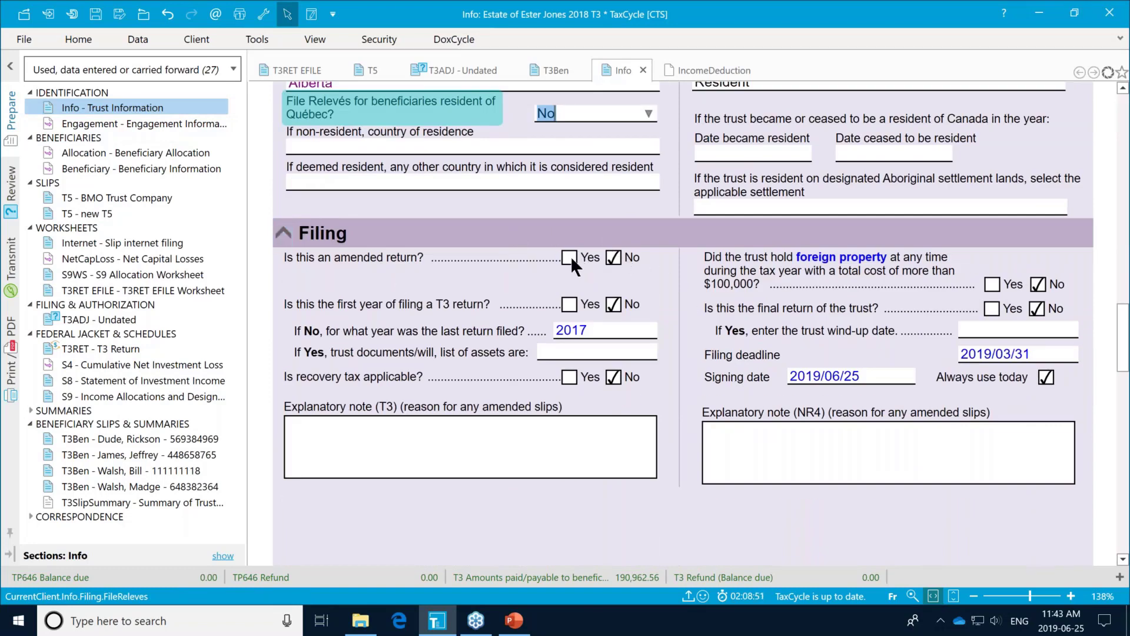
pyautogui.click(471, 438)
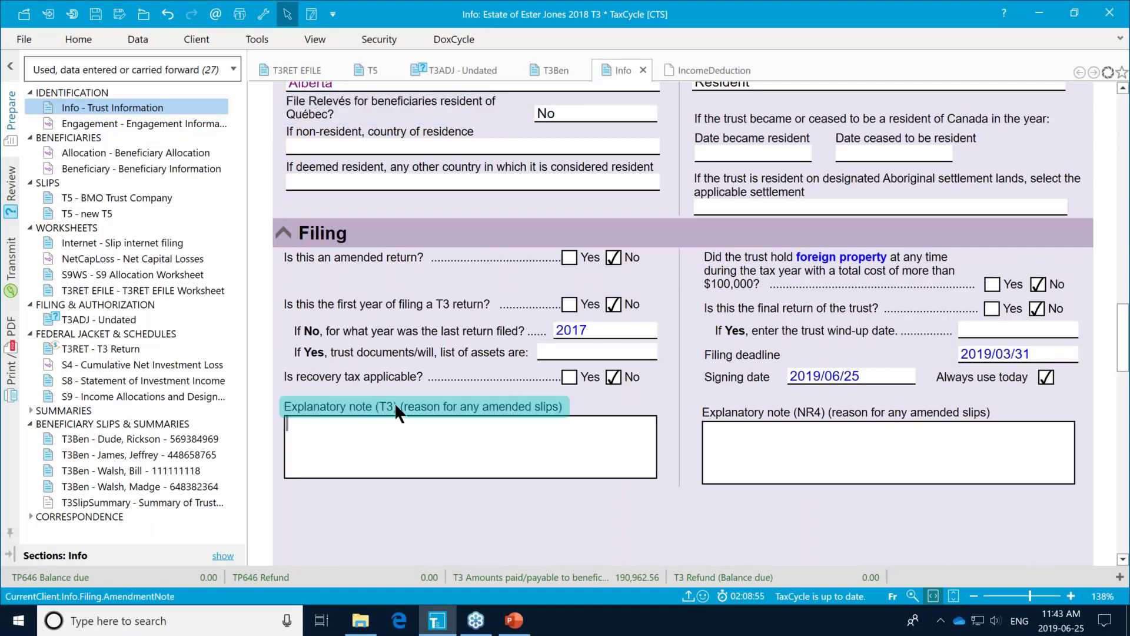